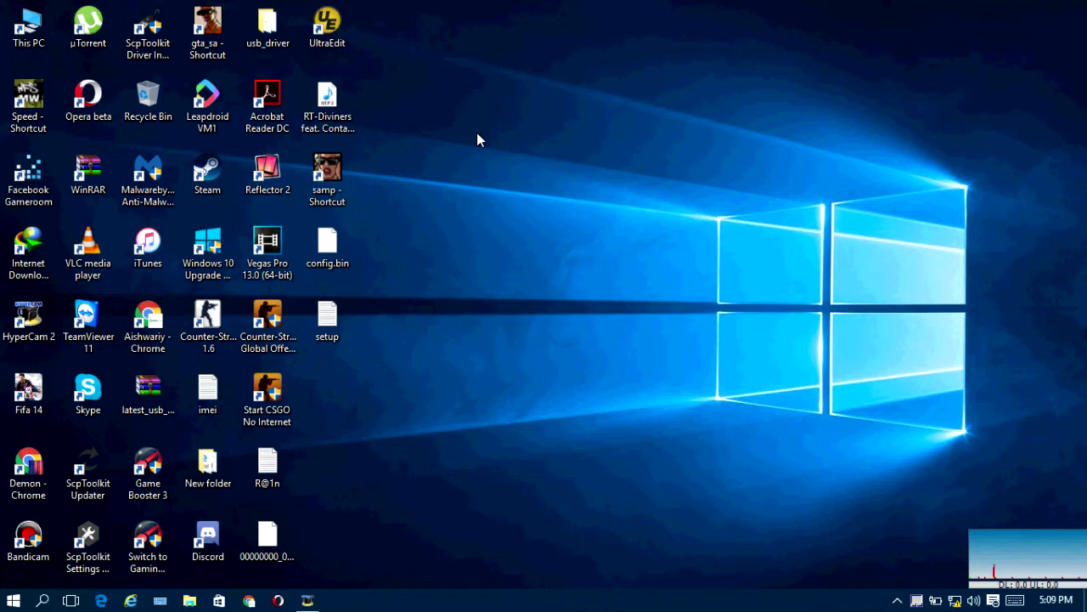
Step: Open the setup notes file and review the router IP address and login details
{"action": "double_click", "coordinate": [348, 310]}
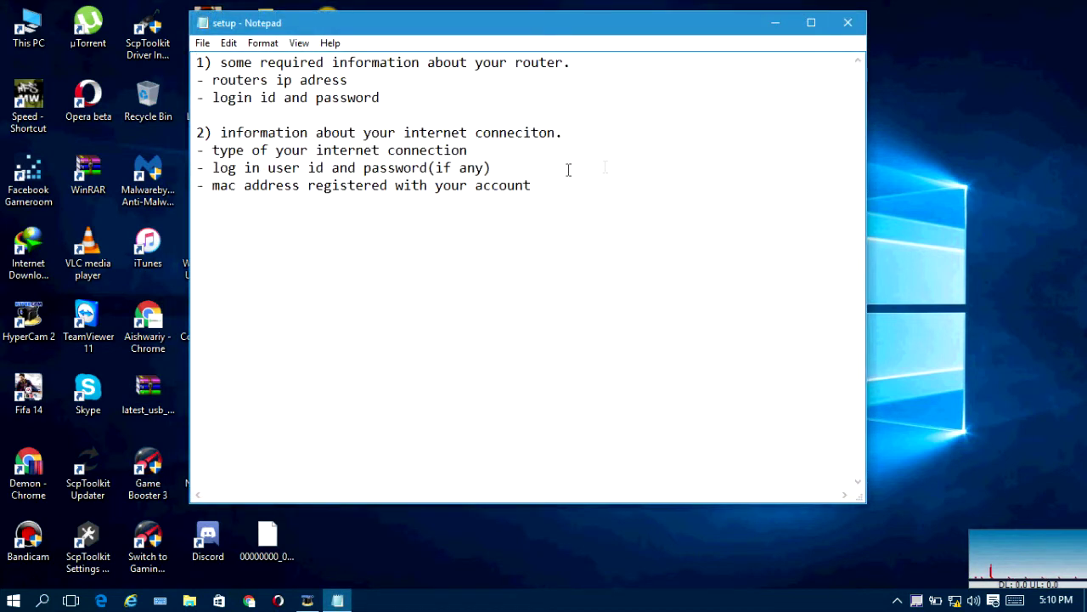
{"action": "left_click_drag", "start_coordinate": [557, 22], "coordinate": [594, 44]}
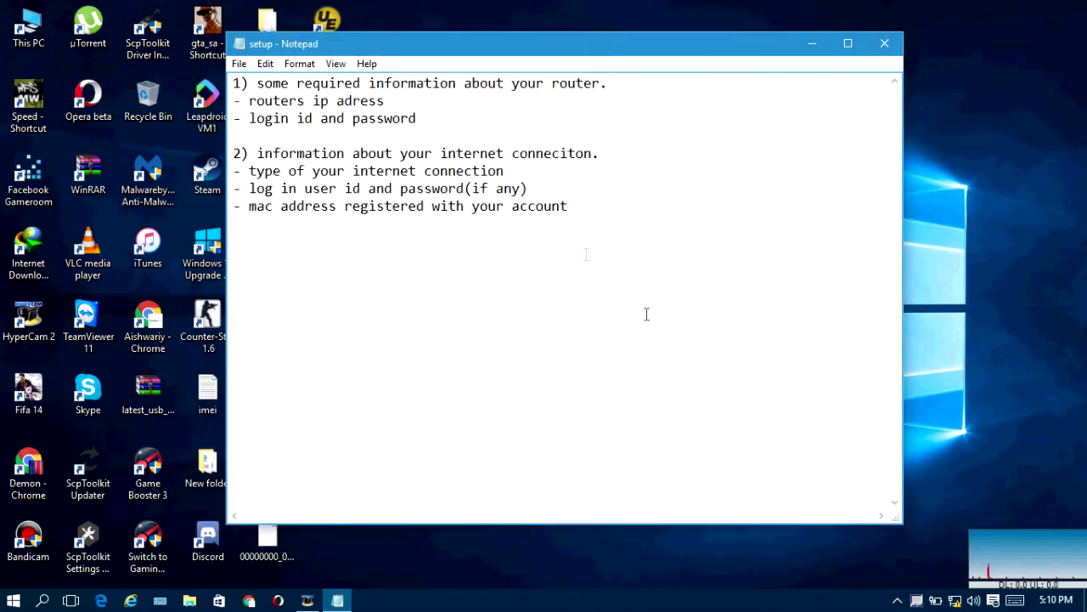
{"action": "left_click", "coordinate": [572, 206]}
{"action": "left_click_drag", "start_coordinate": [257, 82], "coordinate": [618, 87]}
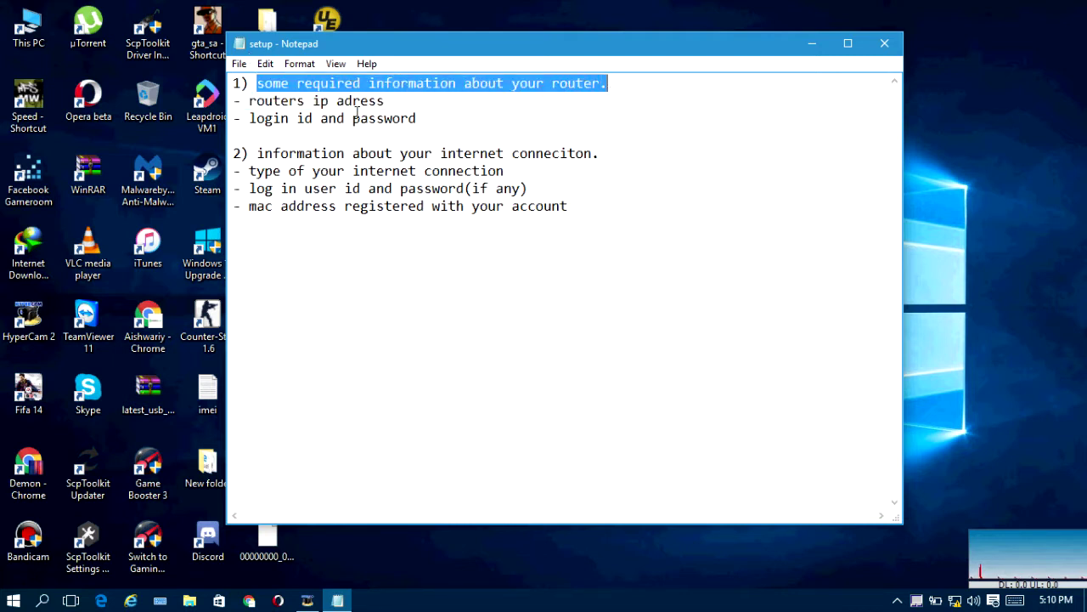
{"action": "left_click_drag", "start_coordinate": [249, 100], "coordinate": [252, 126]}
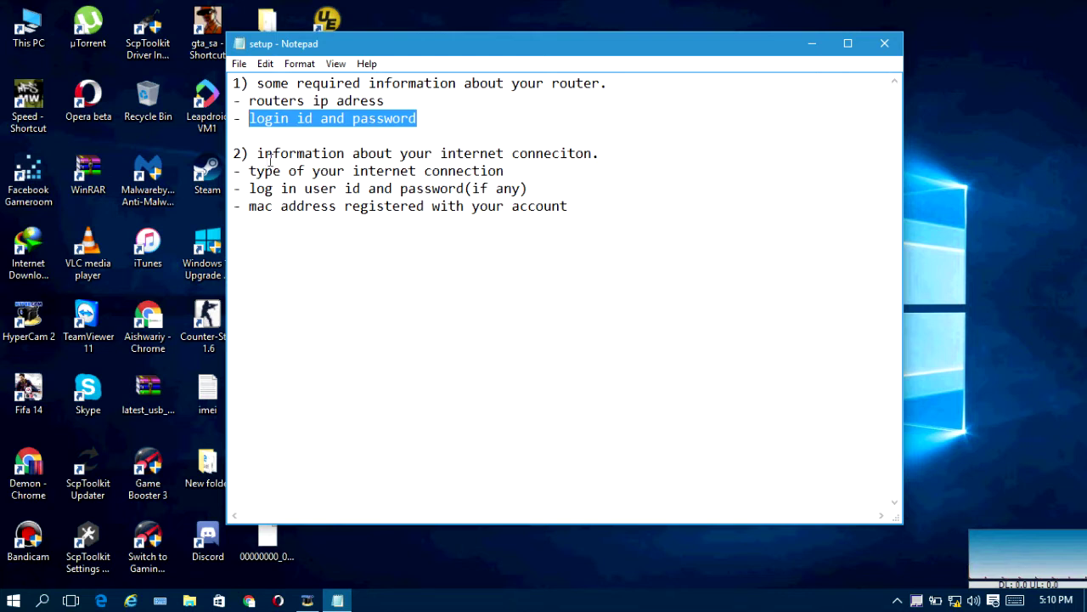
Step: Review the internet connection requirements: connection type, login ID and password, and registered MAC address
{"action": "left_click_drag", "start_coordinate": [258, 154], "coordinate": [609, 153]}
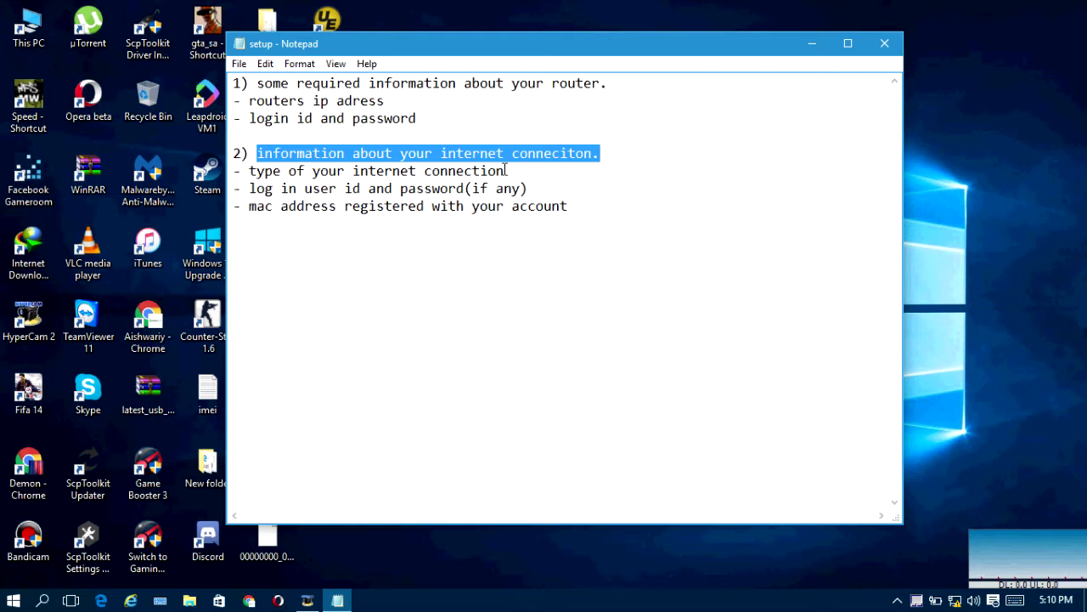
{"action": "left_click_drag", "start_coordinate": [249, 171], "coordinate": [509, 174]}
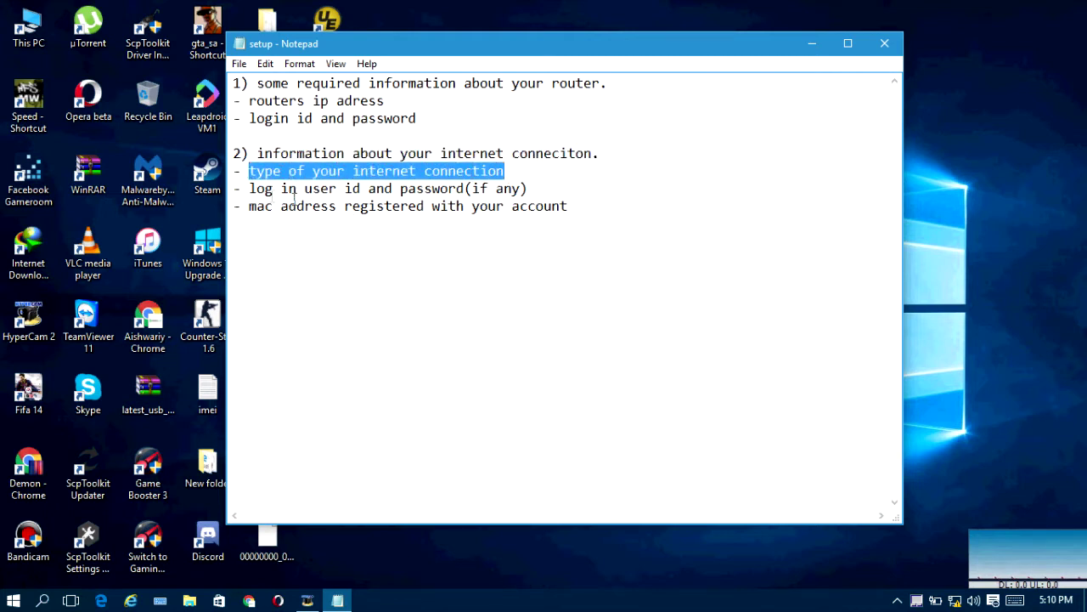
{"action": "left_click_drag", "start_coordinate": [249, 188], "coordinate": [536, 196]}
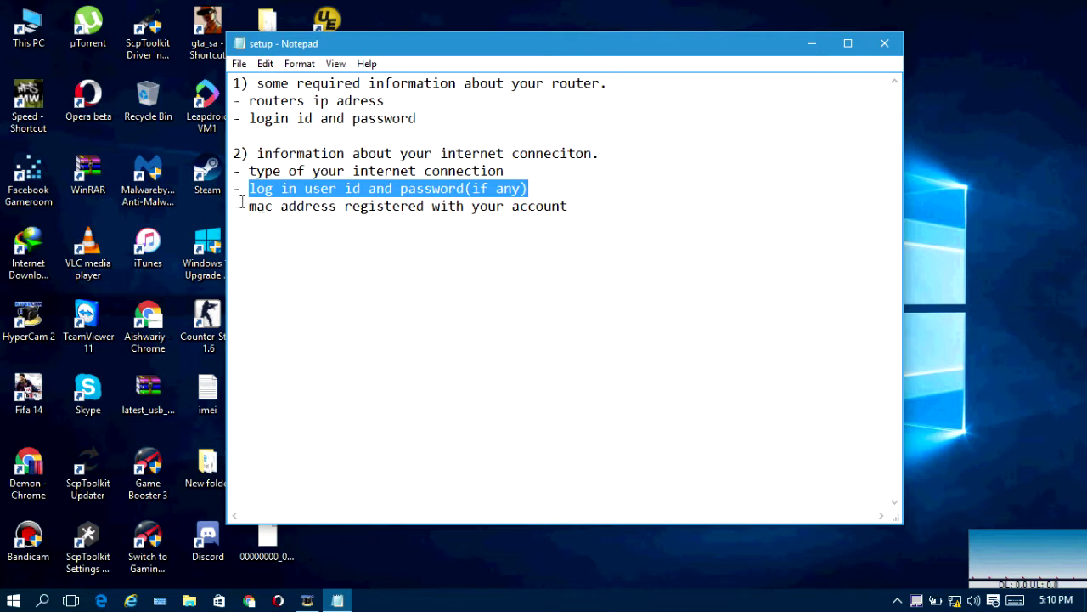
{"action": "left_click_drag", "start_coordinate": [249, 207], "coordinate": [549, 215]}
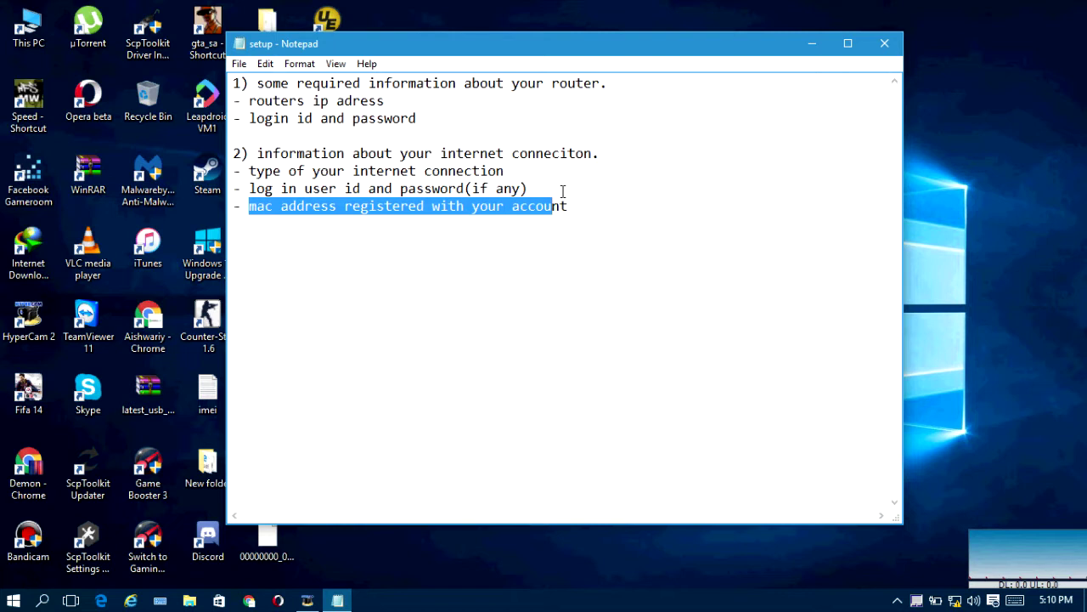
{"action": "left_click_drag", "start_coordinate": [559, 191], "coordinate": [566, 207]}
{"action": "left_click", "coordinate": [569, 205]}
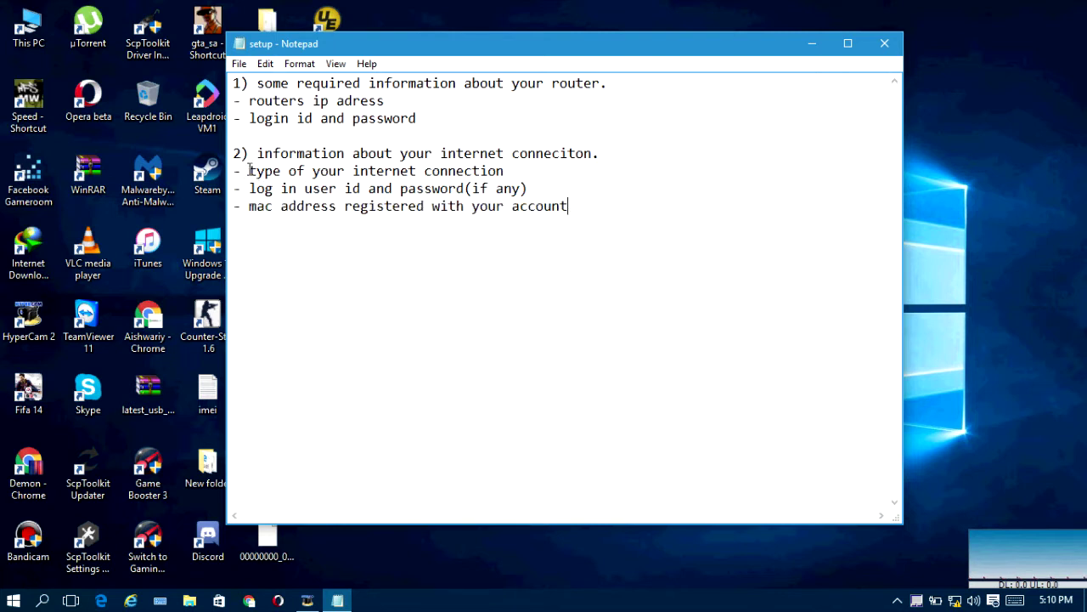
{"action": "left_click_drag", "start_coordinate": [248, 171], "coordinate": [572, 216]}
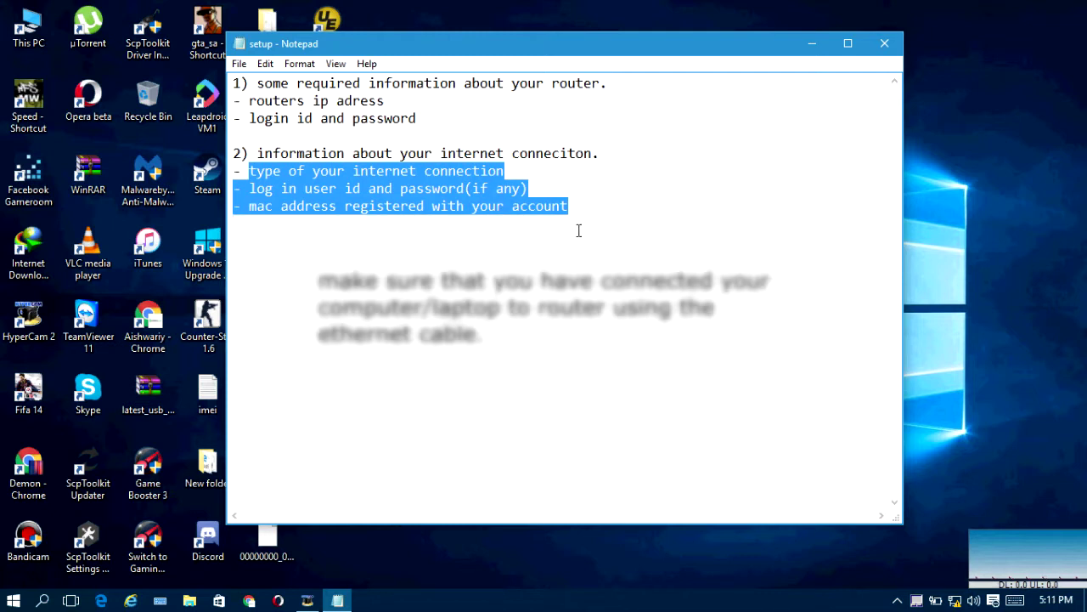
Step: Open the Ethernet connection status from Network and Sharing Center
{"action": "left_click", "coordinate": [816, 48]}
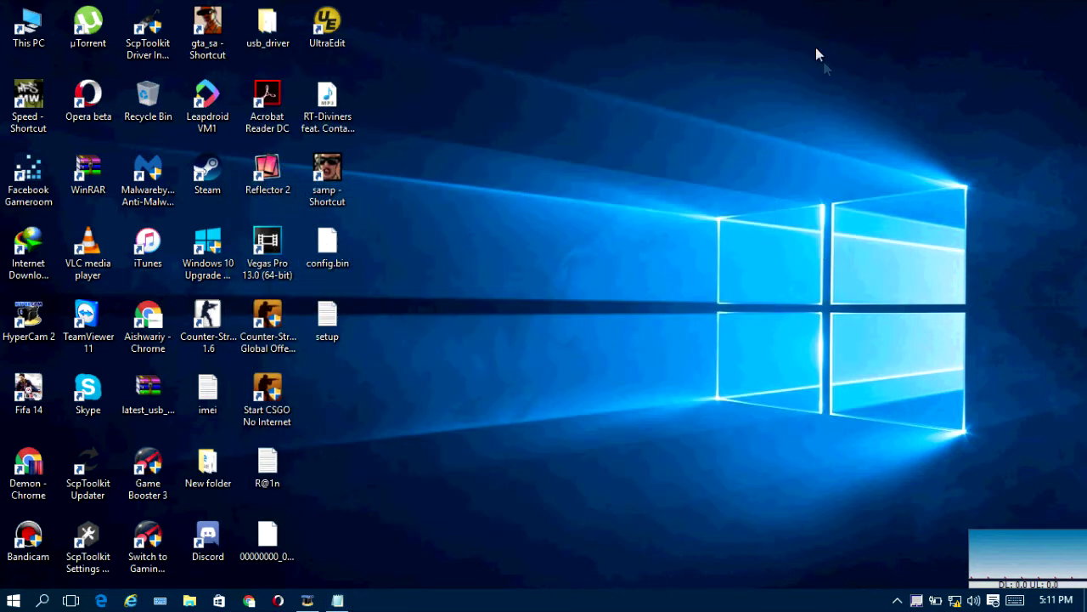
{"action": "right_click", "coordinate": [956, 600]}
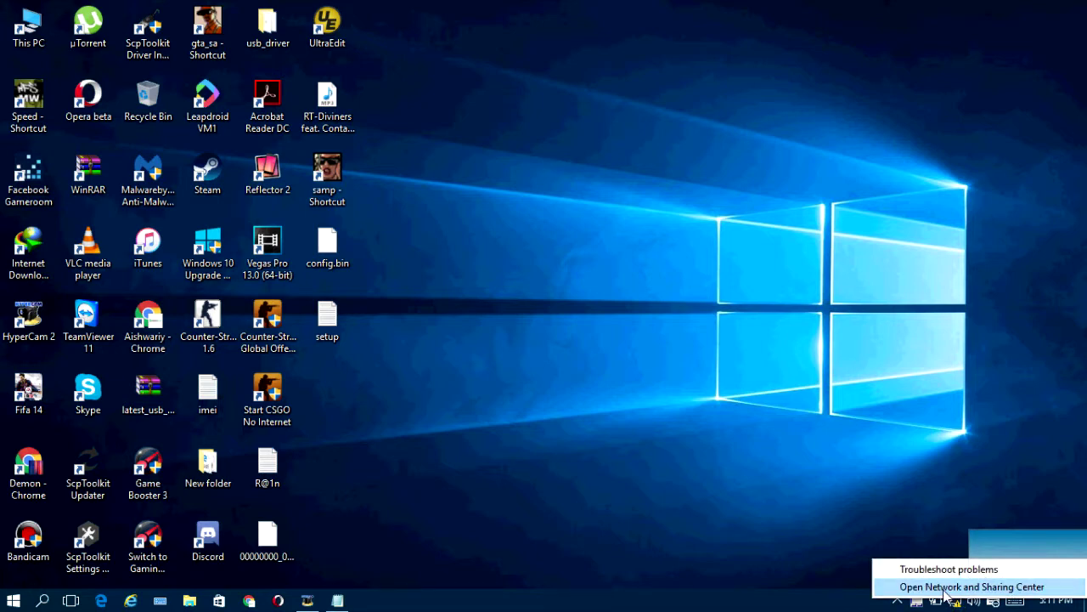
{"action": "left_click", "coordinate": [950, 592]}
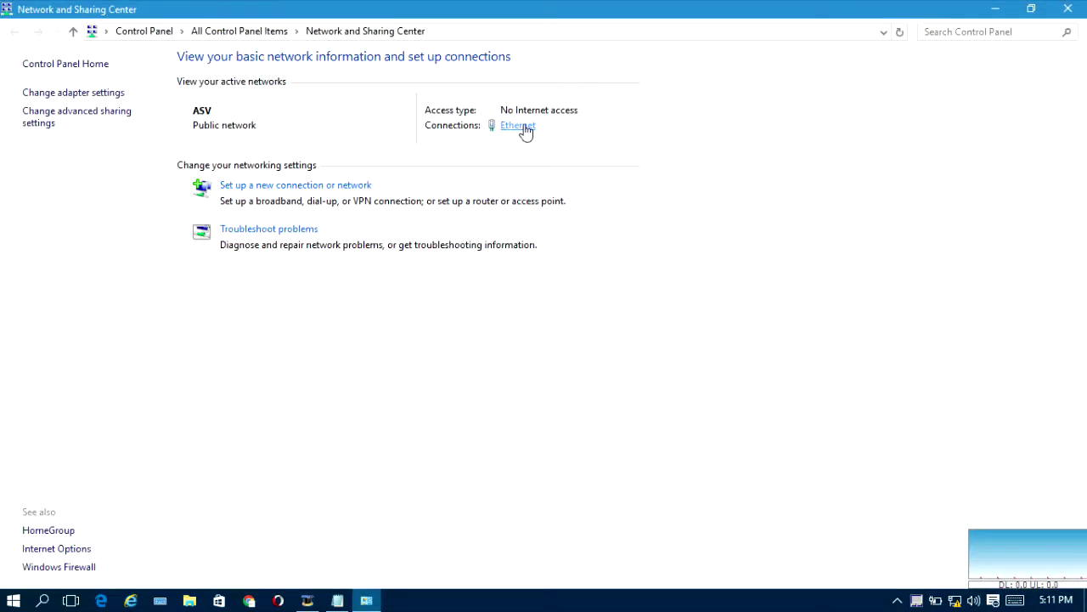
{"action": "left_click", "coordinate": [524, 127]}
{"action": "left_click_drag", "start_coordinate": [515, 139], "coordinate": [689, 128]}
{"action": "key", "text": "Escape"}
{"action": "left_click", "coordinate": [366, 600]}
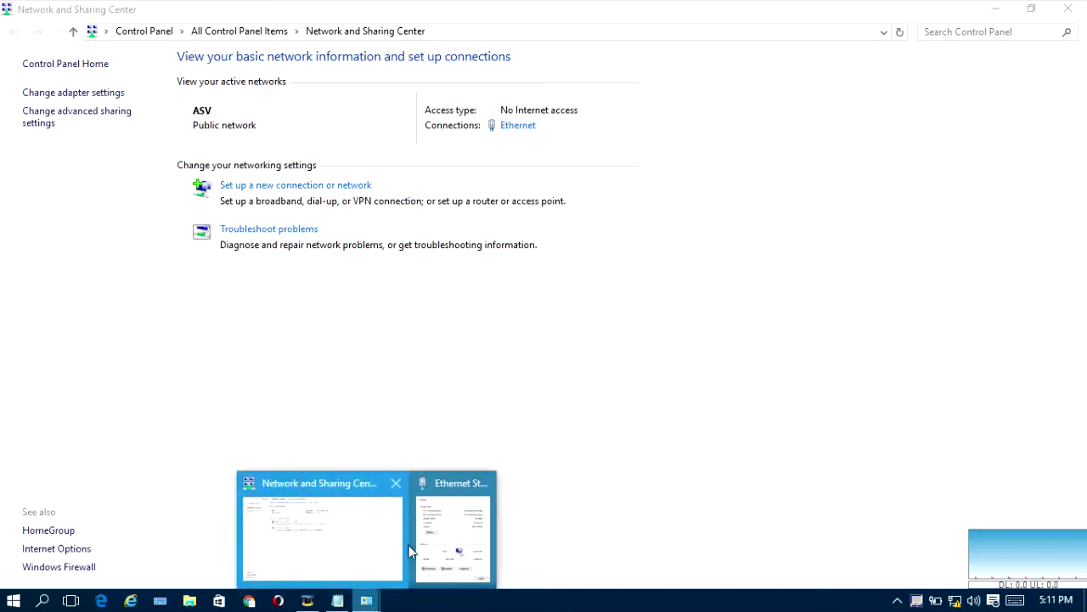
{"action": "left_click", "coordinate": [413, 549]}
Step: Read the IPv4 Default Gateway 192.168.1.1 in Network Connection Details, then close the dialogs
{"action": "left_click", "coordinate": [653, 282]}
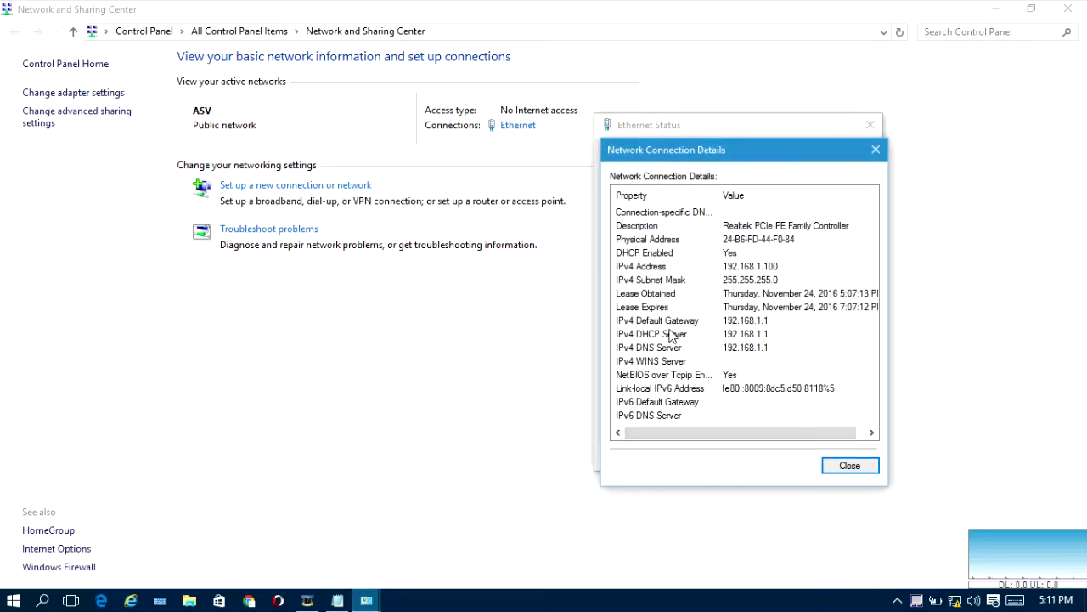
{"action": "left_click", "coordinate": [669, 321]}
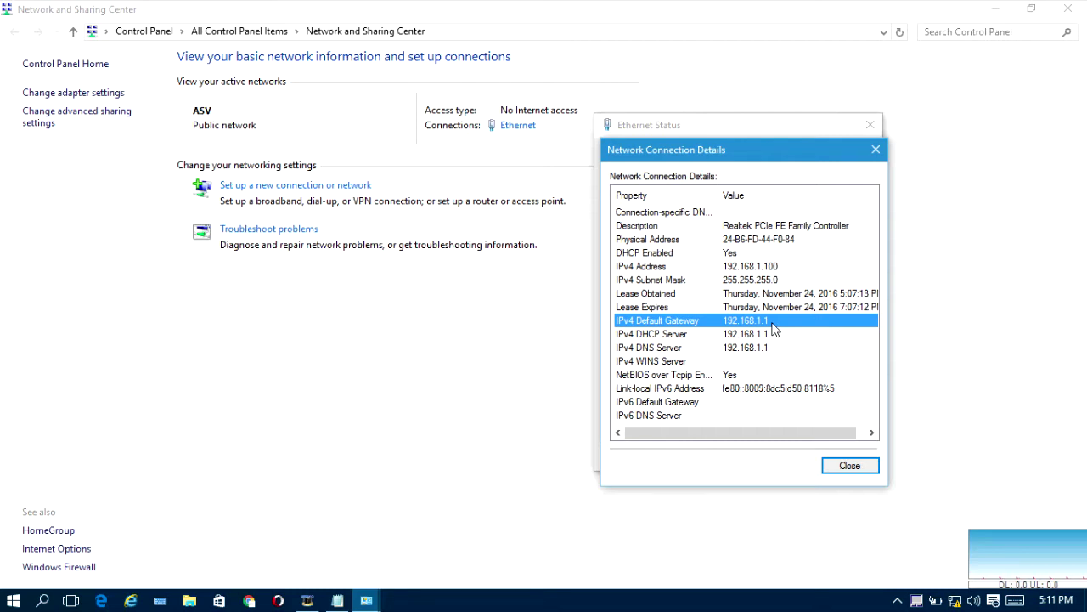
{"action": "left_click", "coordinate": [877, 151]}
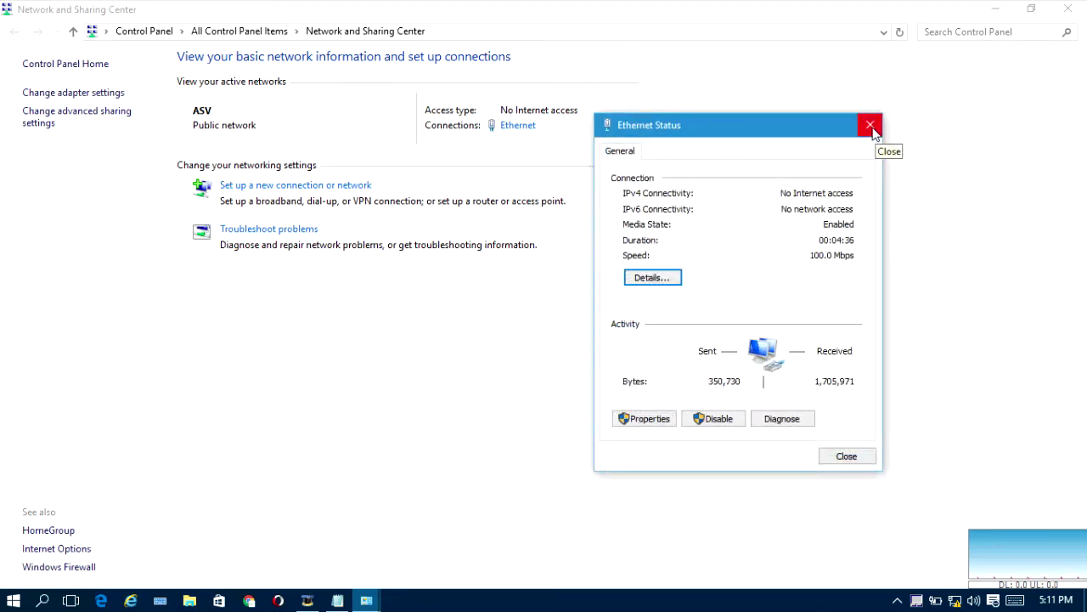
{"action": "left_click", "coordinate": [870, 125]}
Step: Close Network and Sharing Center and refresh the desktop
{"action": "left_click", "coordinate": [1069, 8]}
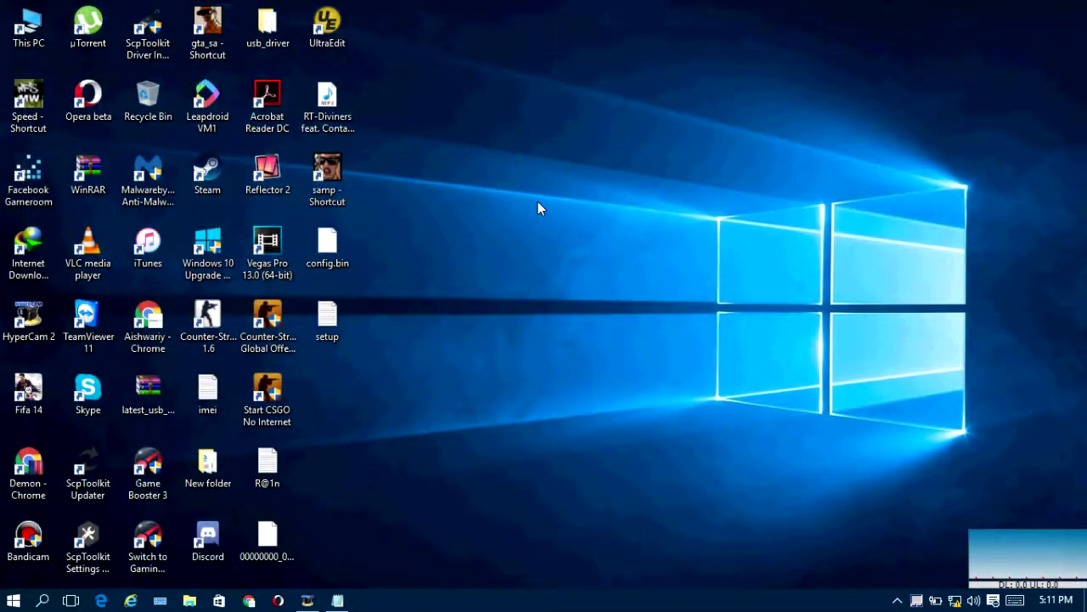
{"action": "right_click", "coordinate": [539, 204]}
{"action": "left_click", "coordinate": [571, 252]}
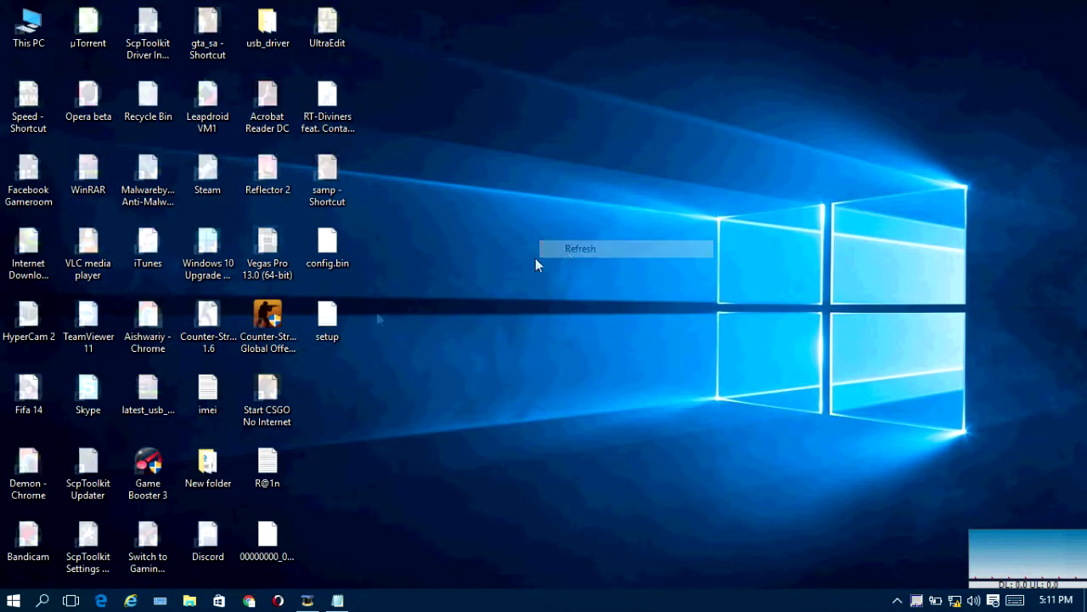
Step: Launch Google Chrome and load the router page at 192.168.1.1
{"action": "double_click", "coordinate": [161, 316]}
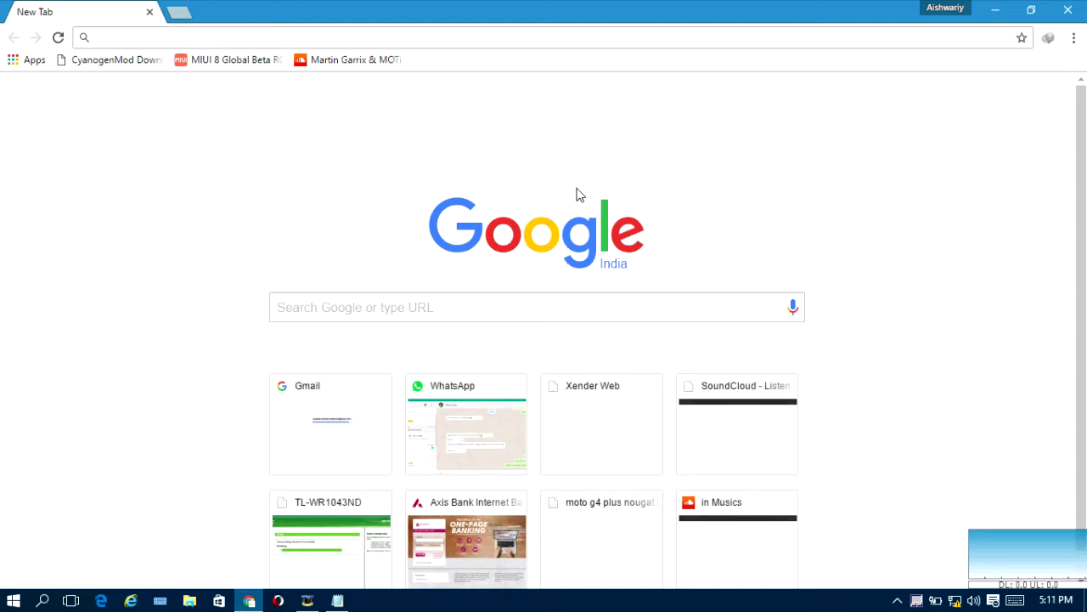
{"action": "left_click", "coordinate": [232, 38]}
{"action": "type", "text": "1"}
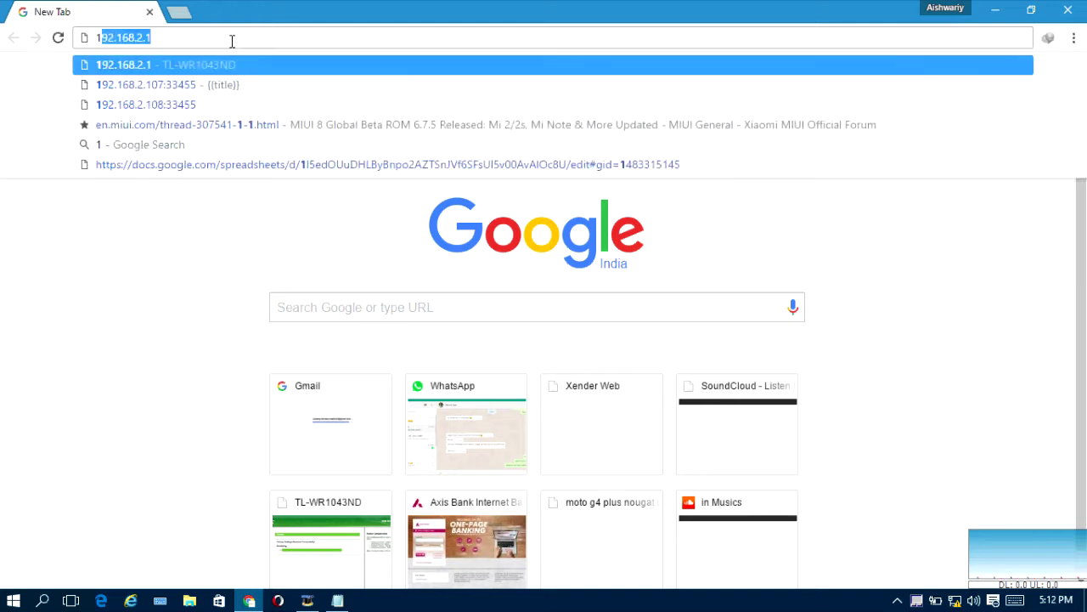
{"action": "type", "text": "92.168.1.1"}
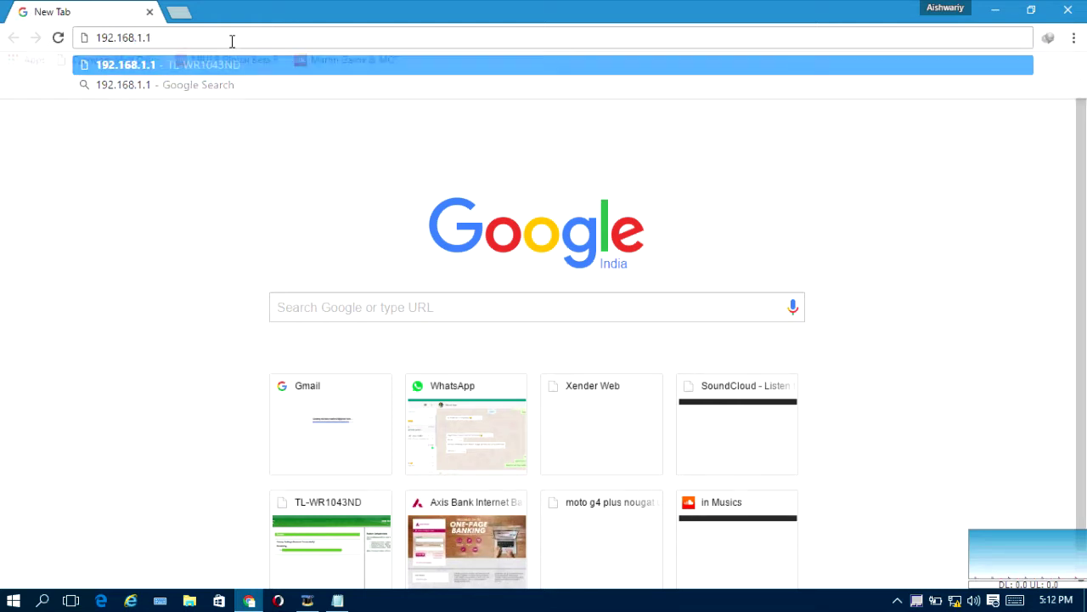
{"action": "key", "text": "Return"}
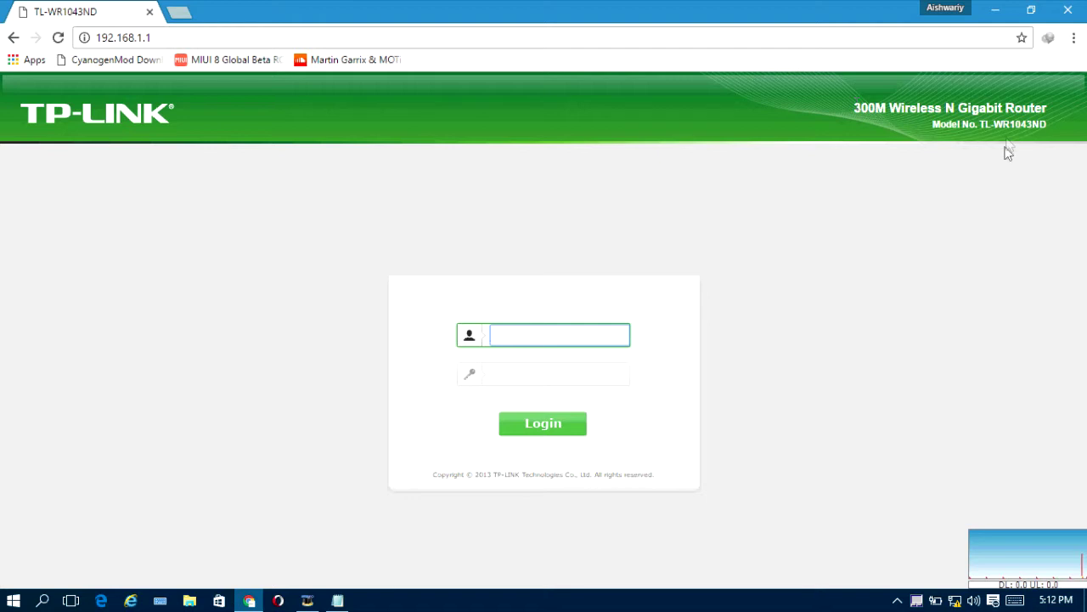
Step: Log in to the TL-WR1043ND router with the administrator username and password
{"action": "left_click_drag", "start_coordinate": [1052, 126], "coordinate": [981, 125]}
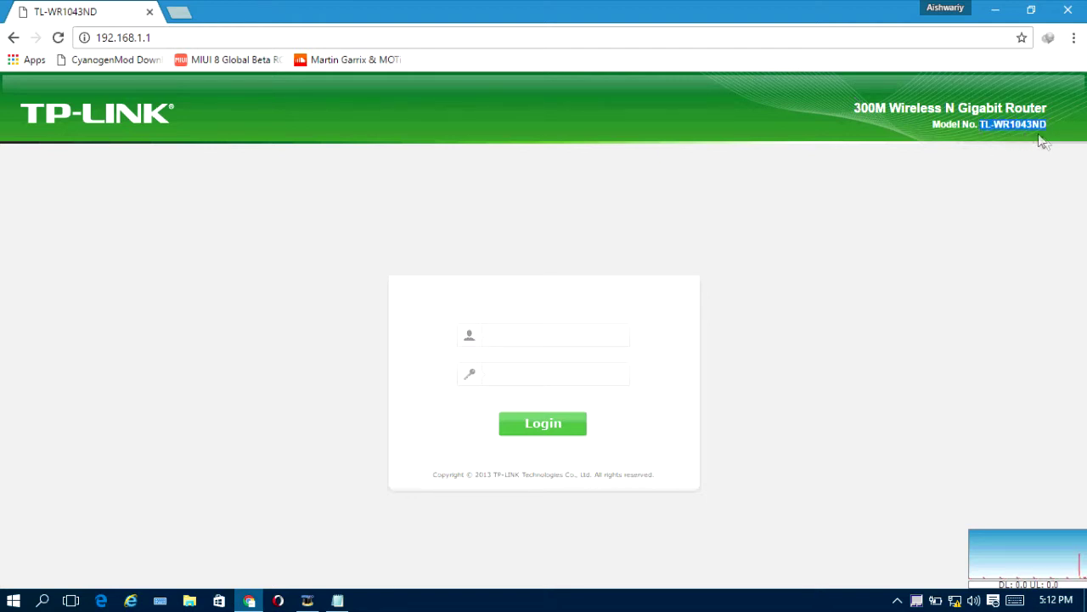
{"action": "left_click", "coordinate": [595, 331]}
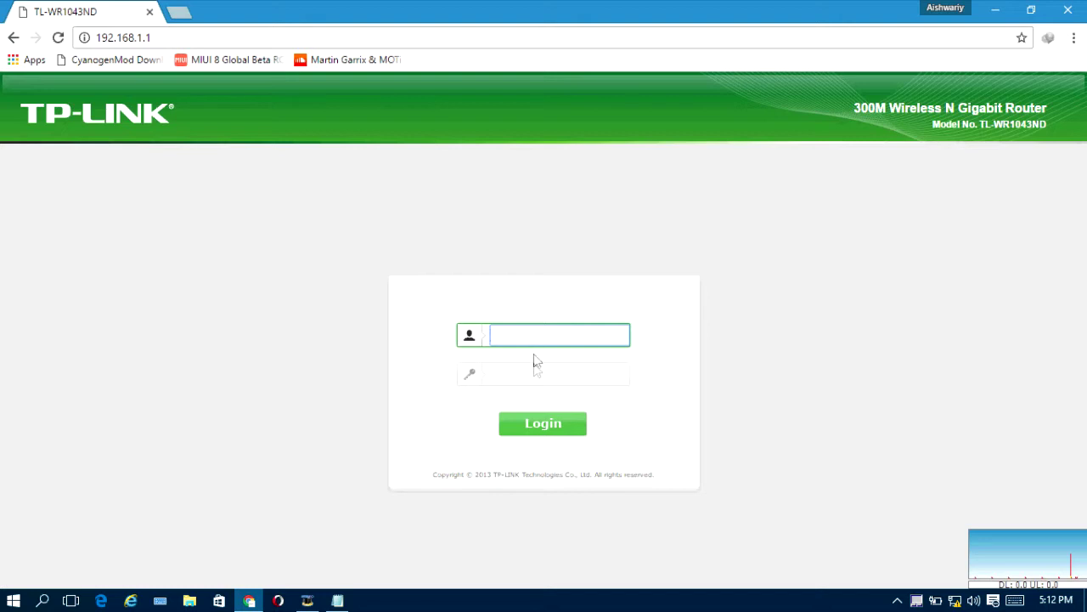
{"action": "left_click", "coordinate": [523, 383]}
{"action": "left_click", "coordinate": [505, 335]}
{"action": "left_click", "coordinate": [527, 377]}
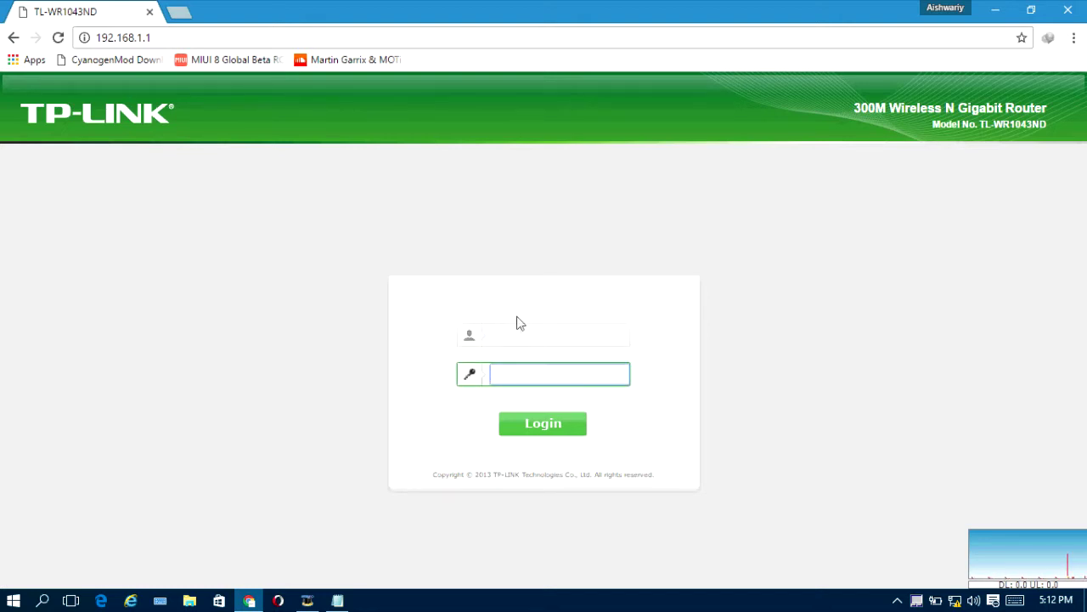
{"action": "left_click", "coordinate": [522, 336]}
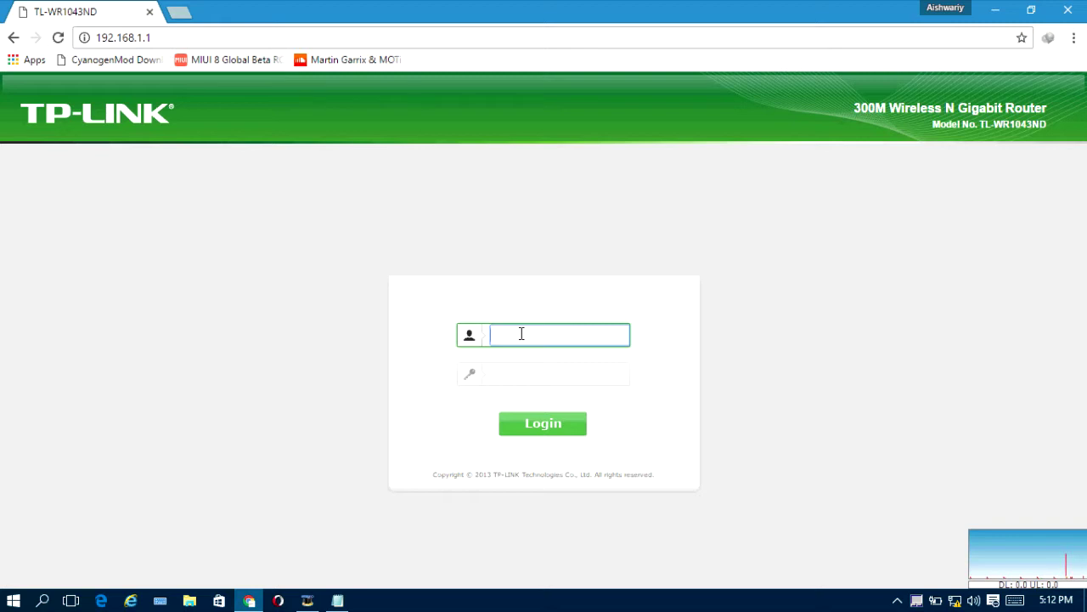
{"action": "type", "text": "admin"}
{"action": "key", "text": "Tab"}
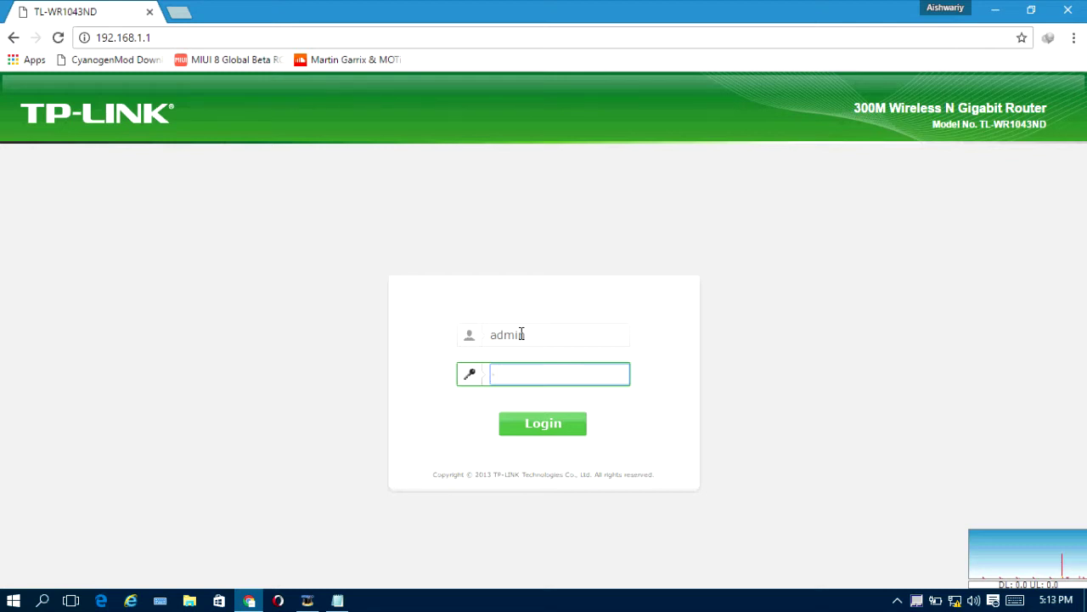
{"action": "type", "text": "admin"}
{"action": "key", "text": "Return"}
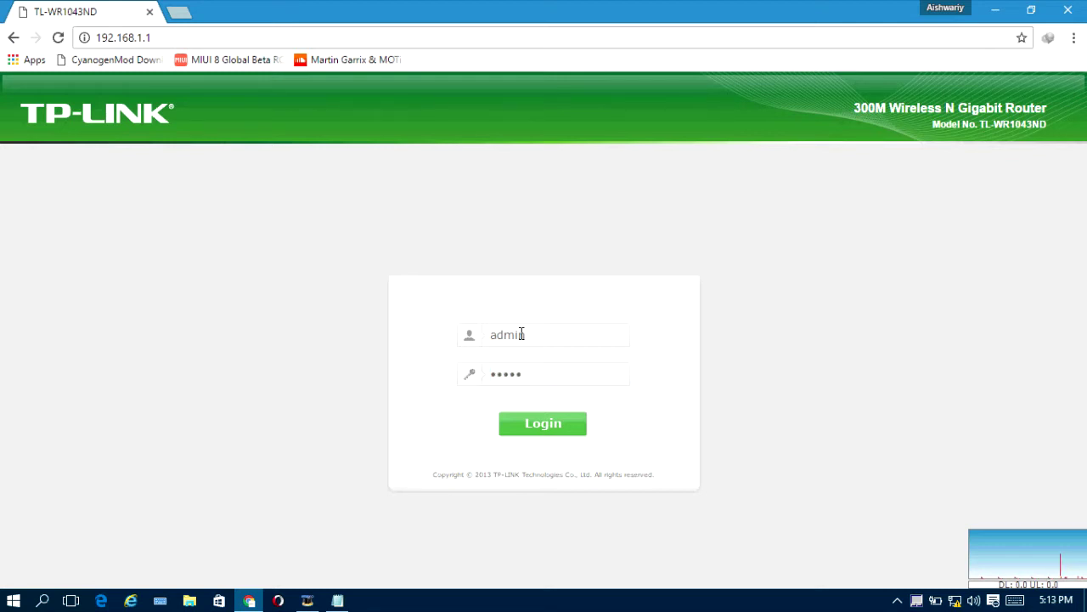
{"action": "left_click", "coordinate": [545, 425]}
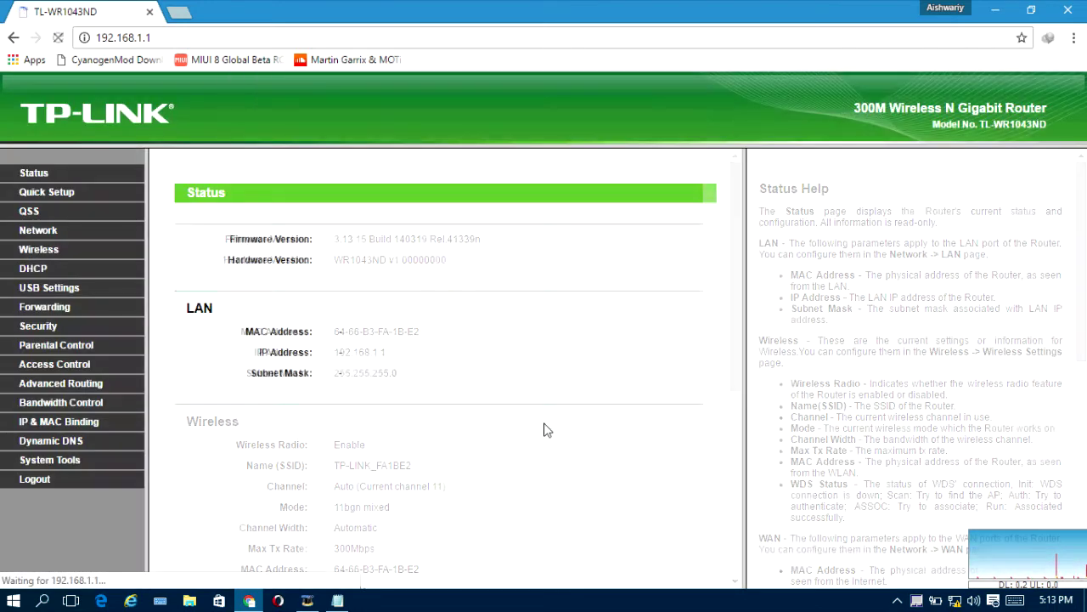
Step: Review the Status page for model TL-WR1043ND, then go to Network > WAN settings
{"action": "scroll", "coordinate": [538, 325], "scroll_direction": "down", "scroll_amount": 4}
{"action": "scroll", "coordinate": [525, 326], "scroll_direction": "up", "scroll_amount": 4}
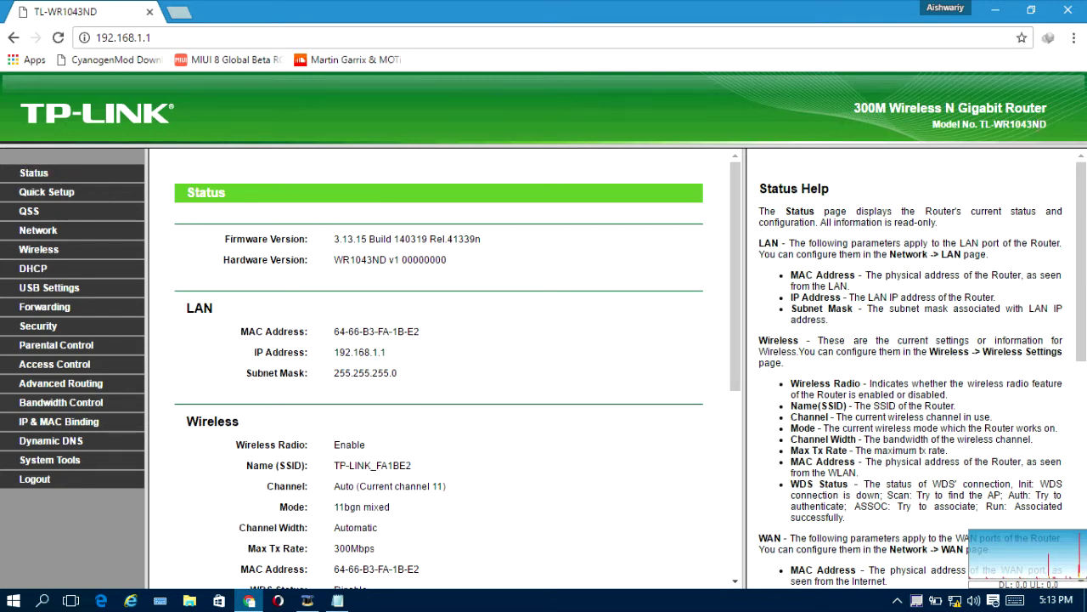
{"action": "left_click_drag", "start_coordinate": [1050, 129], "coordinate": [987, 125]}
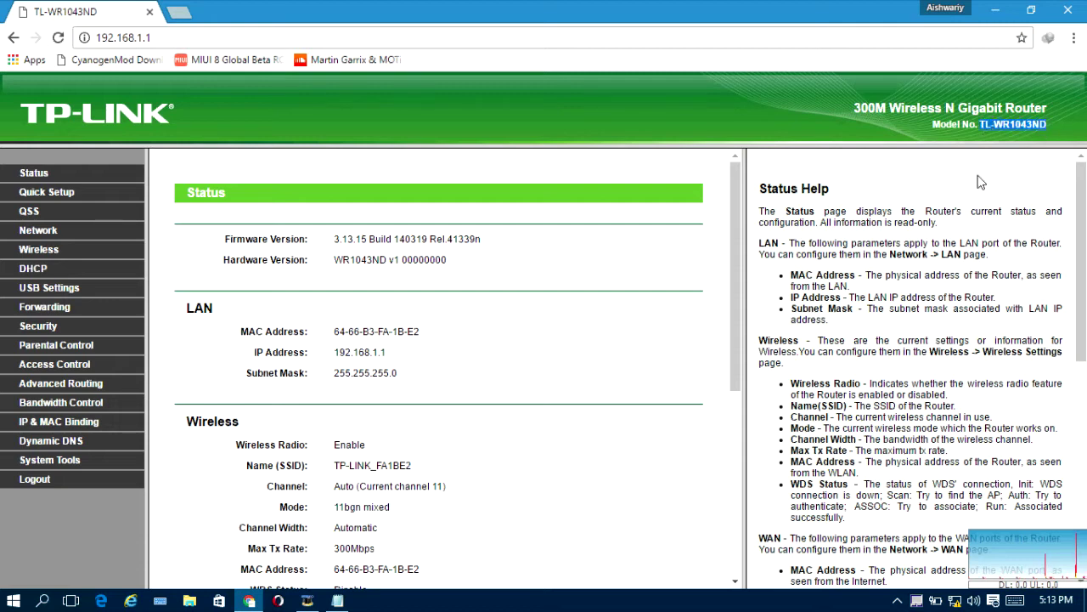
{"action": "left_click", "coordinate": [522, 253]}
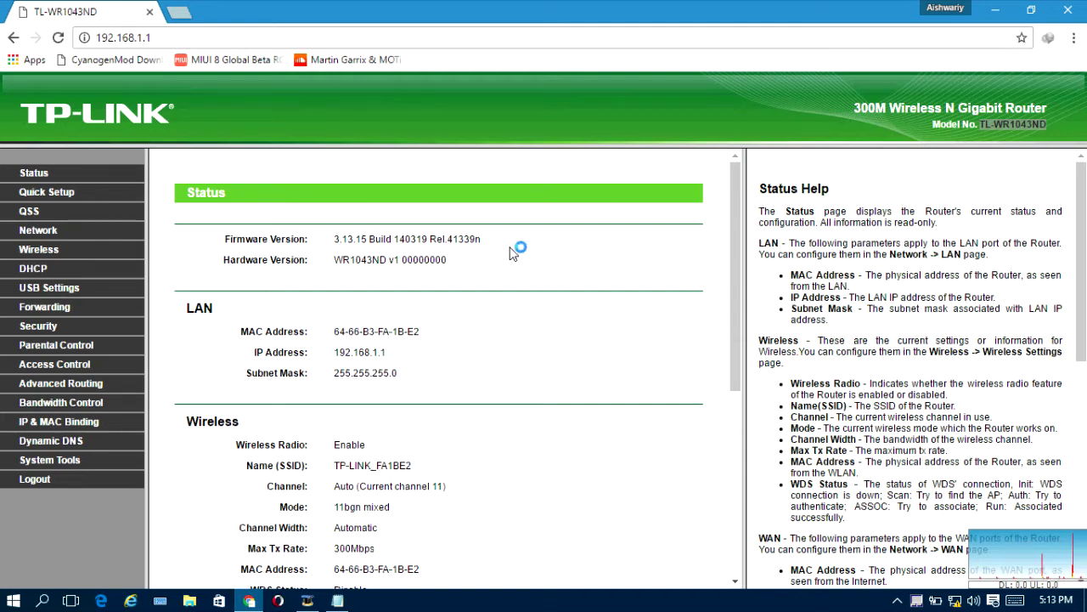
{"action": "scroll", "coordinate": [512, 253], "scroll_direction": "down", "scroll_amount": 1}
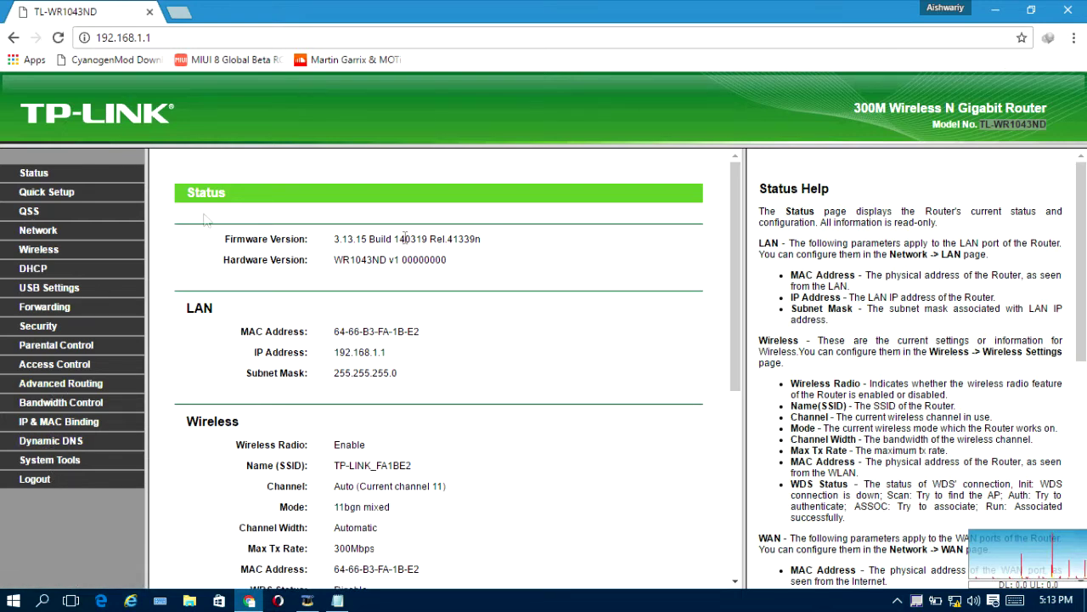
{"action": "left_click", "coordinate": [46, 233]}
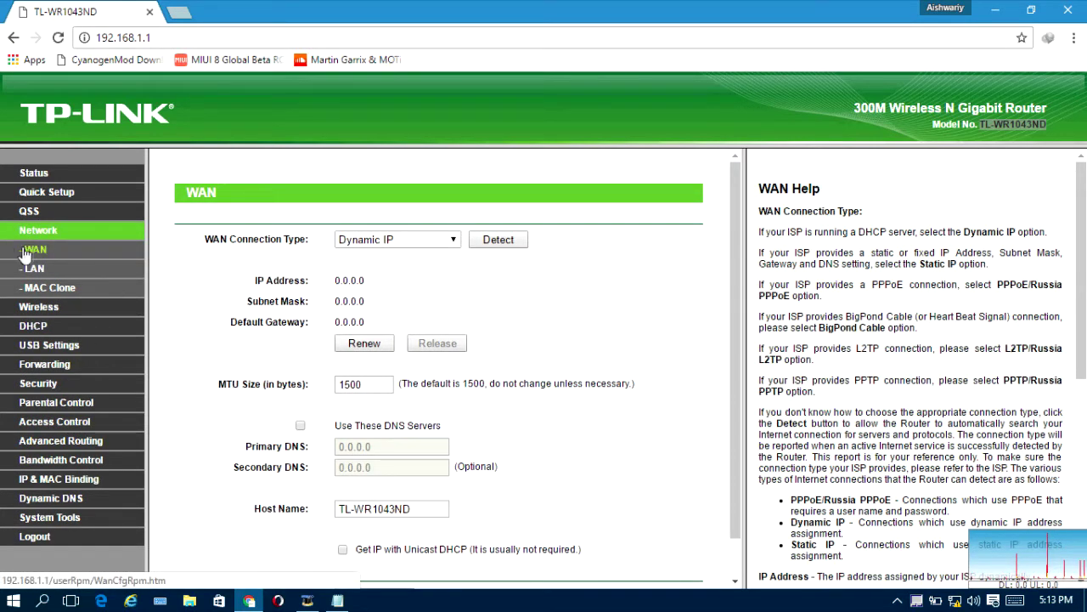
{"action": "left_click_drag", "start_coordinate": [187, 189], "coordinate": [226, 188]}
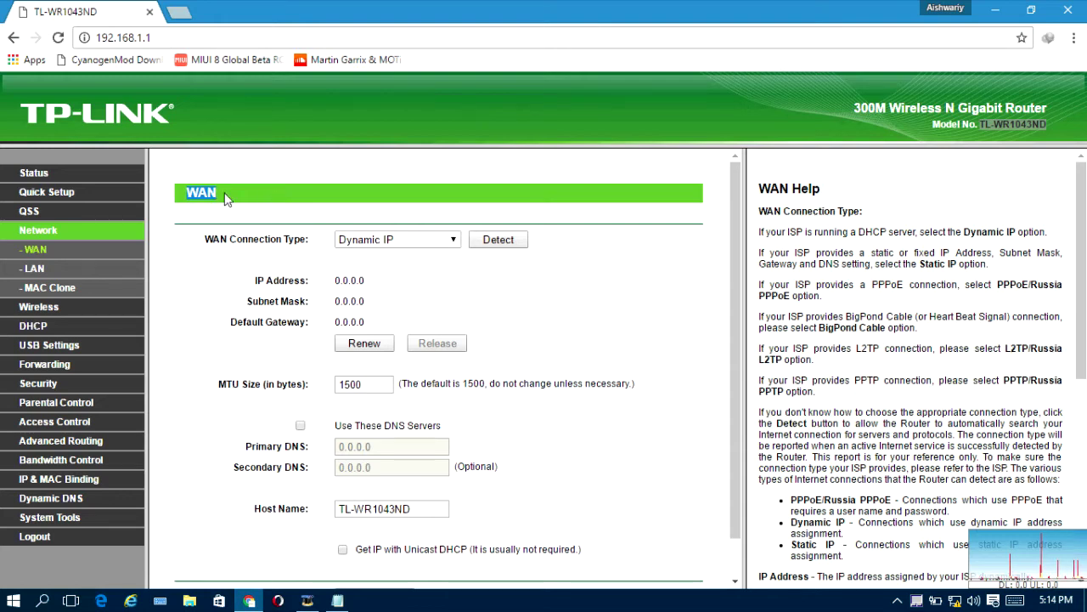
Step: Check the connection-type line in the setup notes, then reopen the WAN Connection Type list
{"action": "left_click", "coordinate": [453, 241]}
{"action": "left_click", "coordinate": [453, 241]}
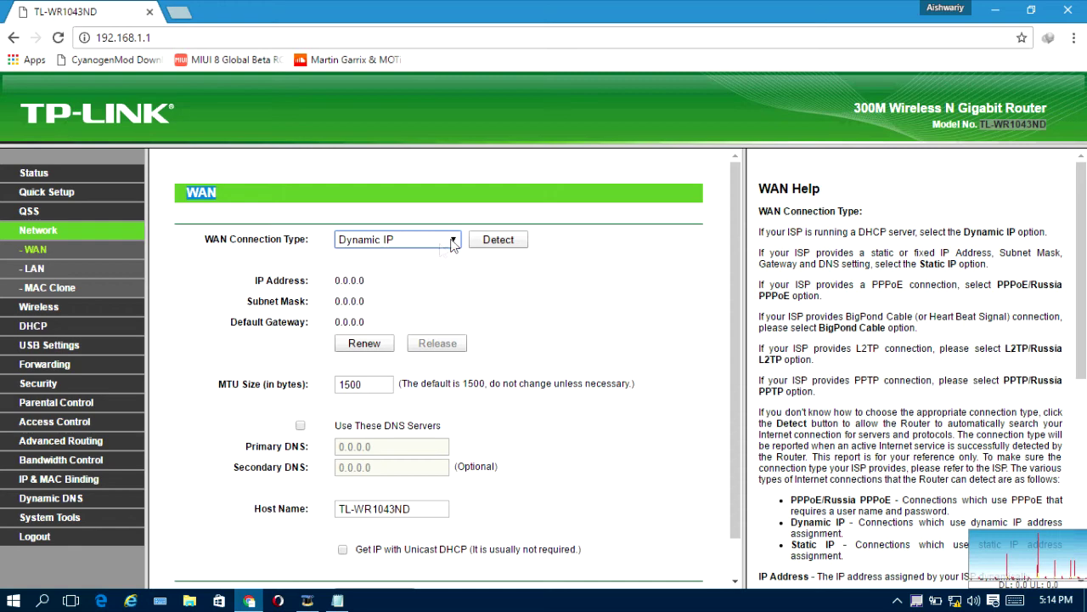
{"action": "left_click", "coordinate": [453, 240]}
{"action": "left_click", "coordinate": [337, 601]}
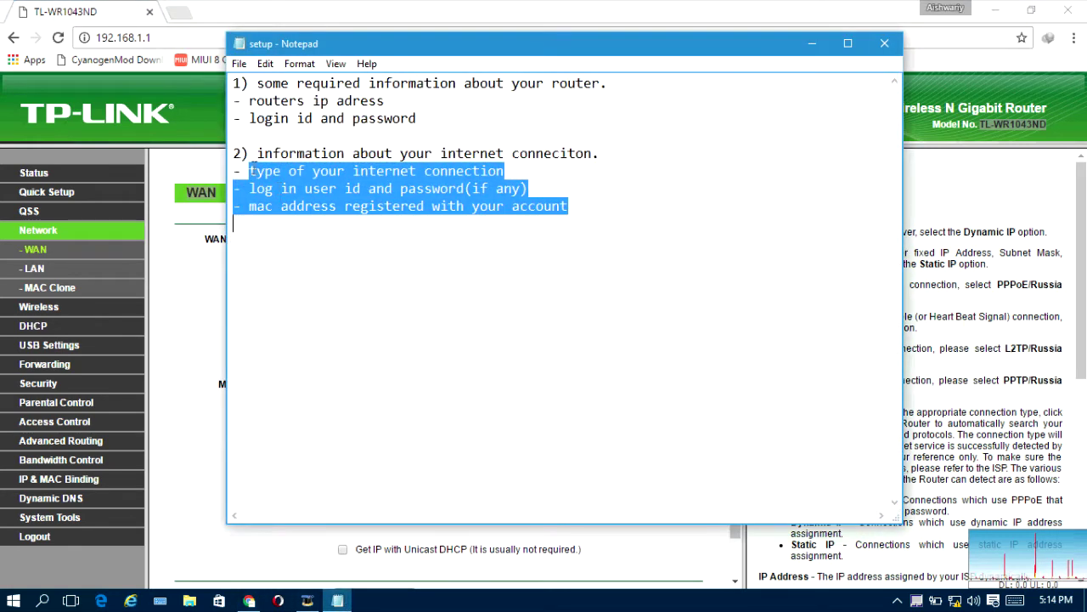
{"action": "left_click_drag", "start_coordinate": [249, 171], "coordinate": [506, 166]}
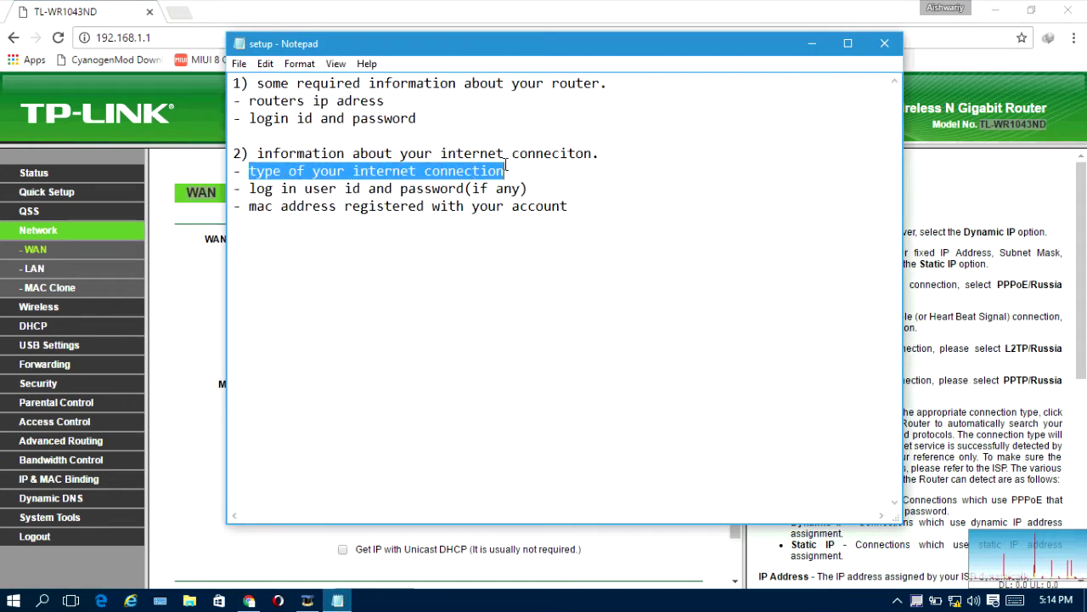
{"action": "left_click", "coordinate": [499, 7]}
{"action": "left_click", "coordinate": [456, 245]}
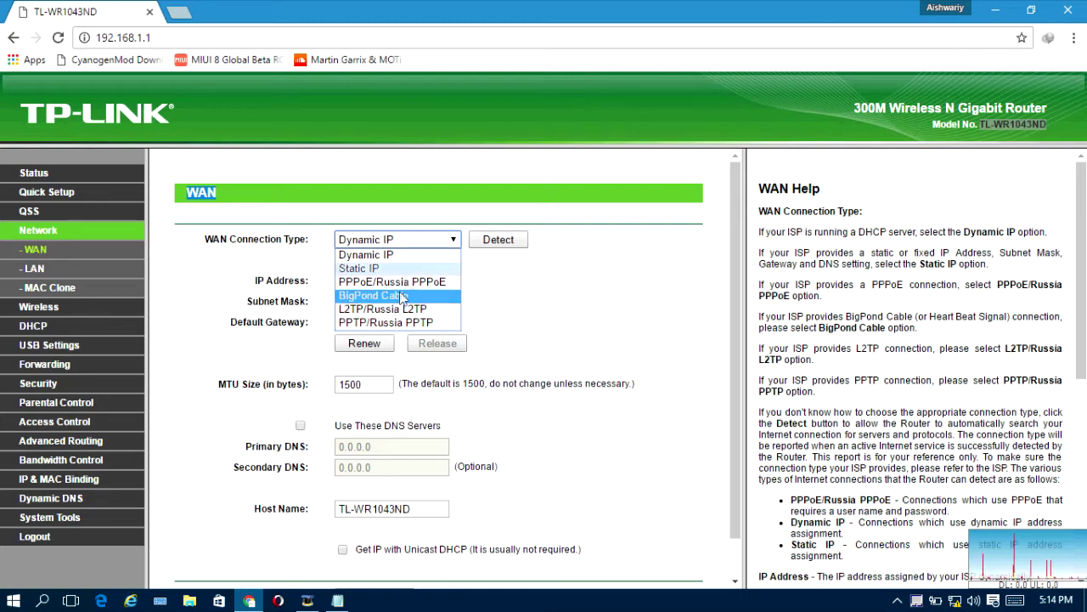
Step: Set WAN Connection Type to PPPoE/Russia PPPoE and run Detect
{"action": "left_click", "coordinate": [408, 286]}
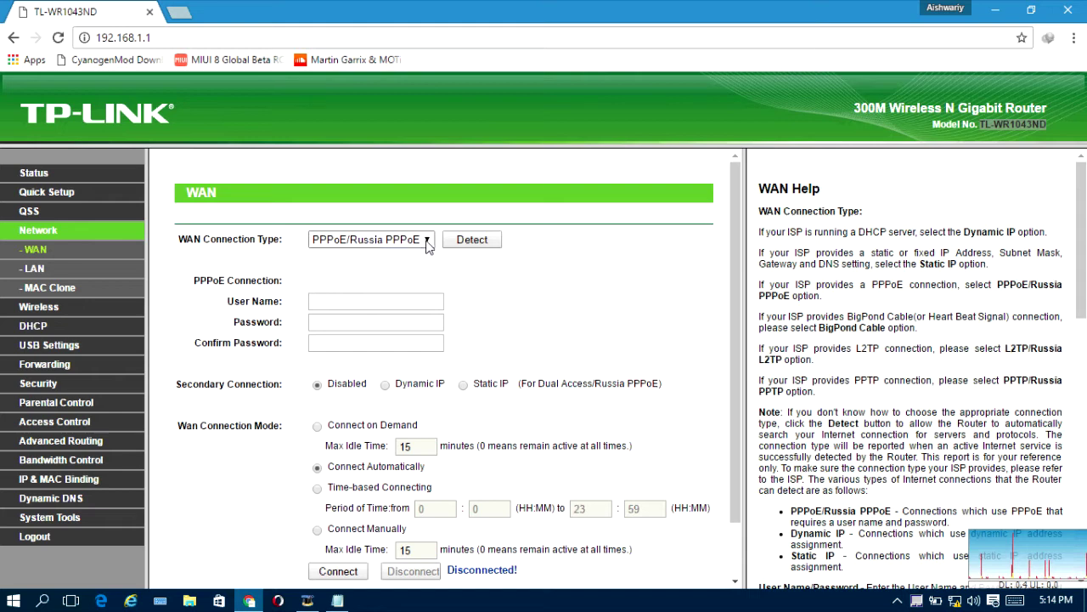
{"action": "left_click", "coordinate": [427, 241]}
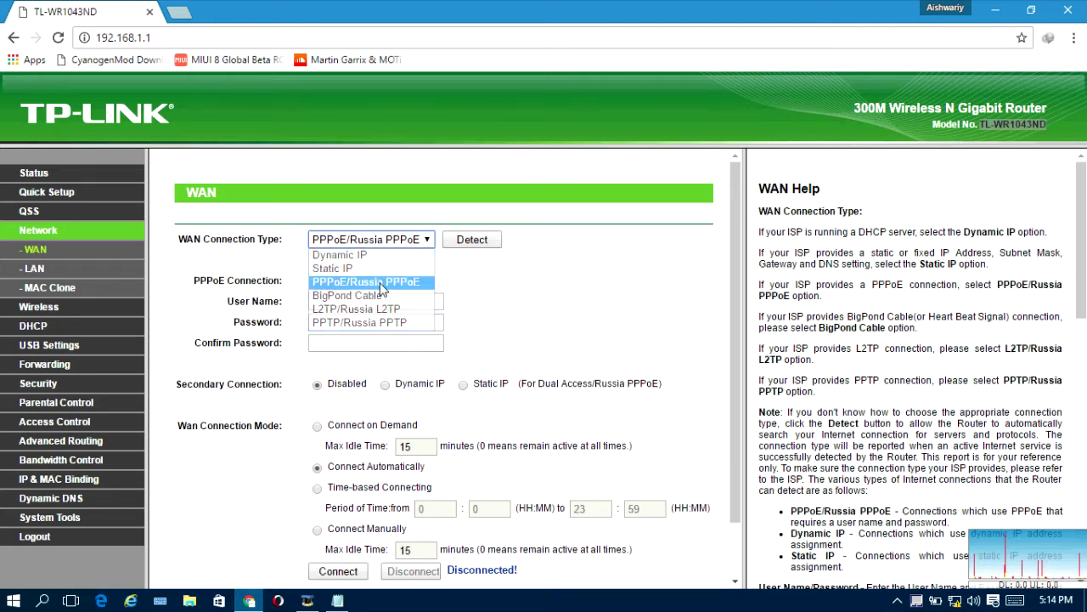
{"action": "left_click", "coordinate": [381, 290]}
{"action": "left_click", "coordinate": [427, 243]}
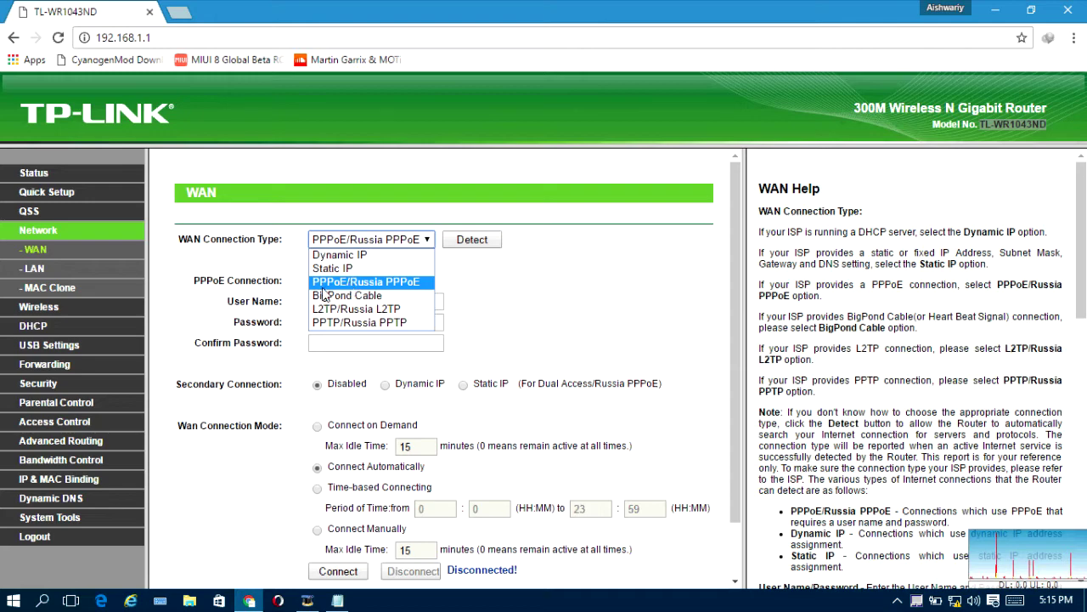
{"action": "key", "text": "Up"}
{"action": "key", "text": "Up"}
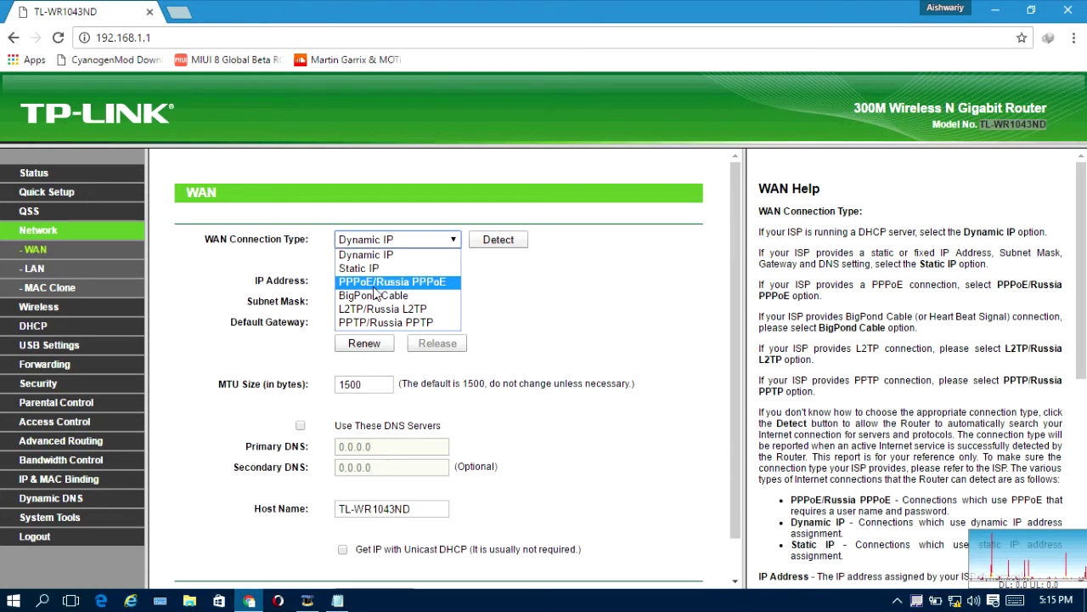
{"action": "left_click", "coordinate": [448, 282]}
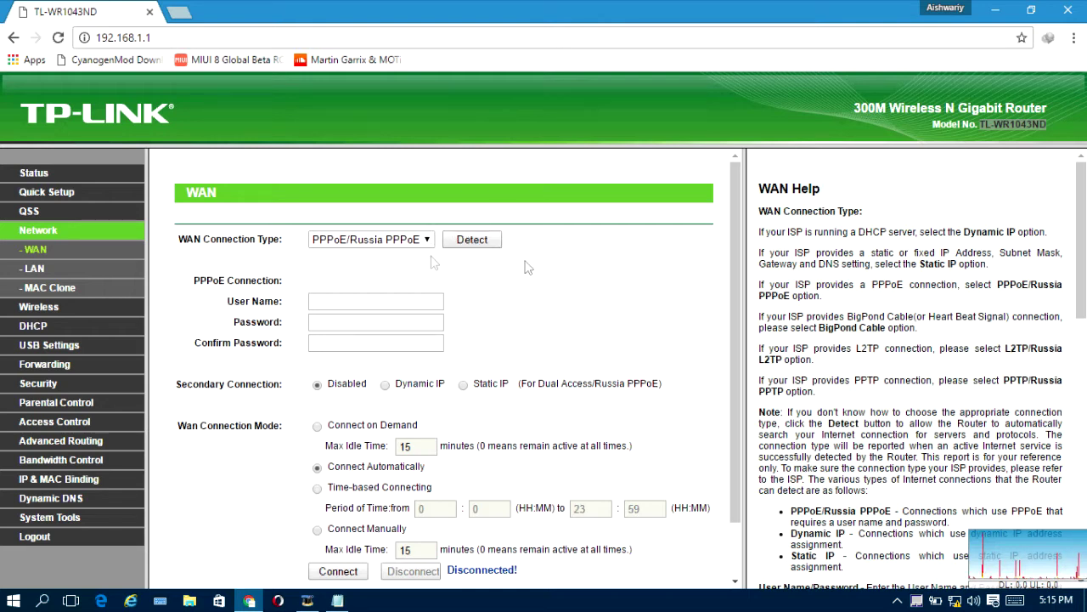
{"action": "left_click", "coordinate": [482, 246]}
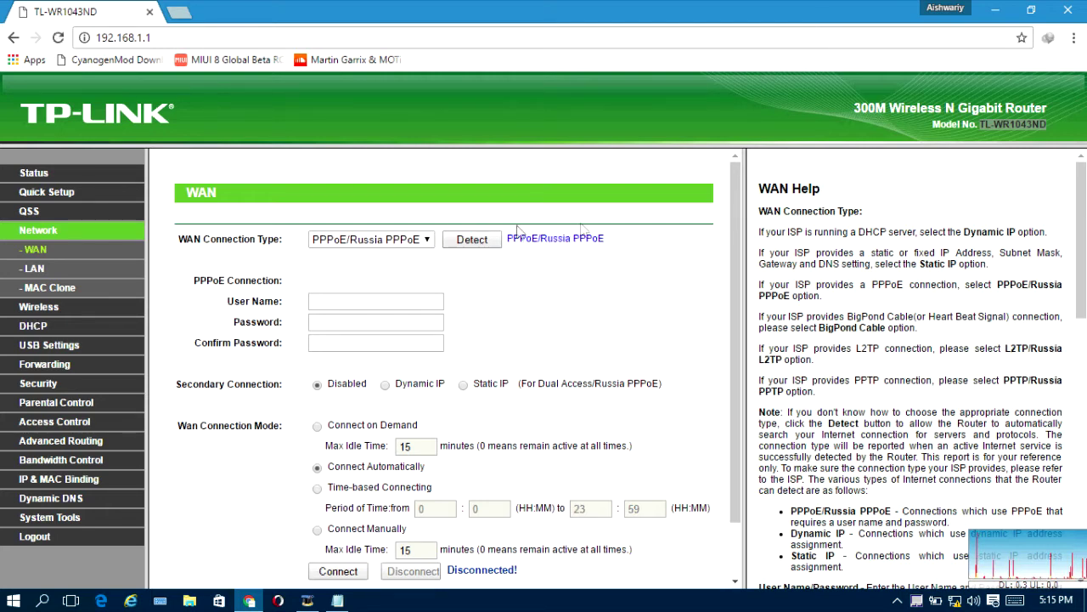
Step: Confirm Detect reports PPPoE/Russia PPPoE and keep it selected, with the PPPoE Connection fields shown
{"action": "left_click_drag", "start_coordinate": [506, 237], "coordinate": [605, 240]}
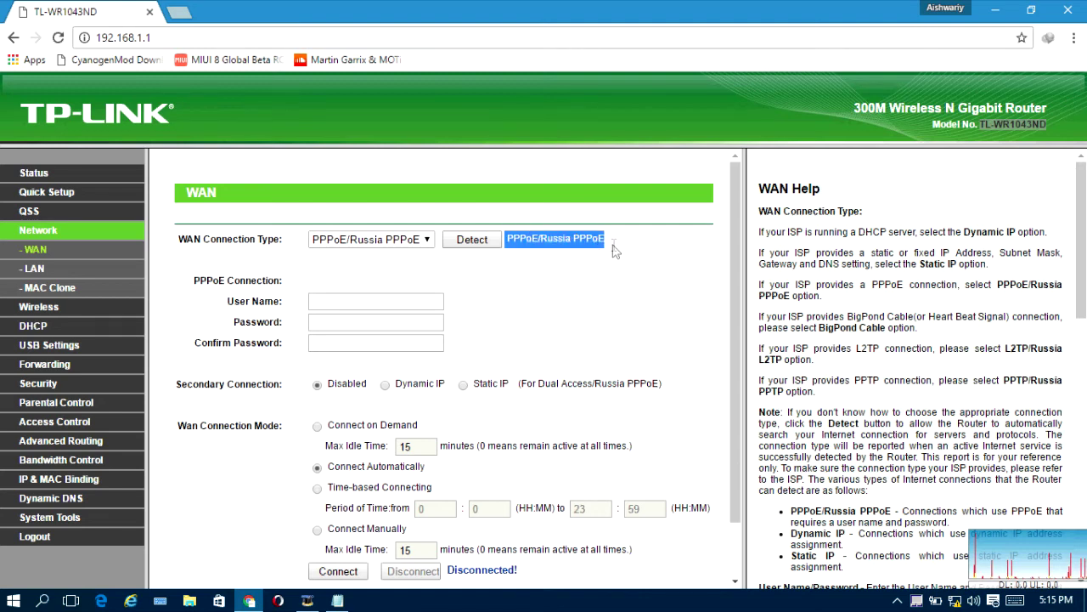
{"action": "left_click", "coordinate": [537, 260]}
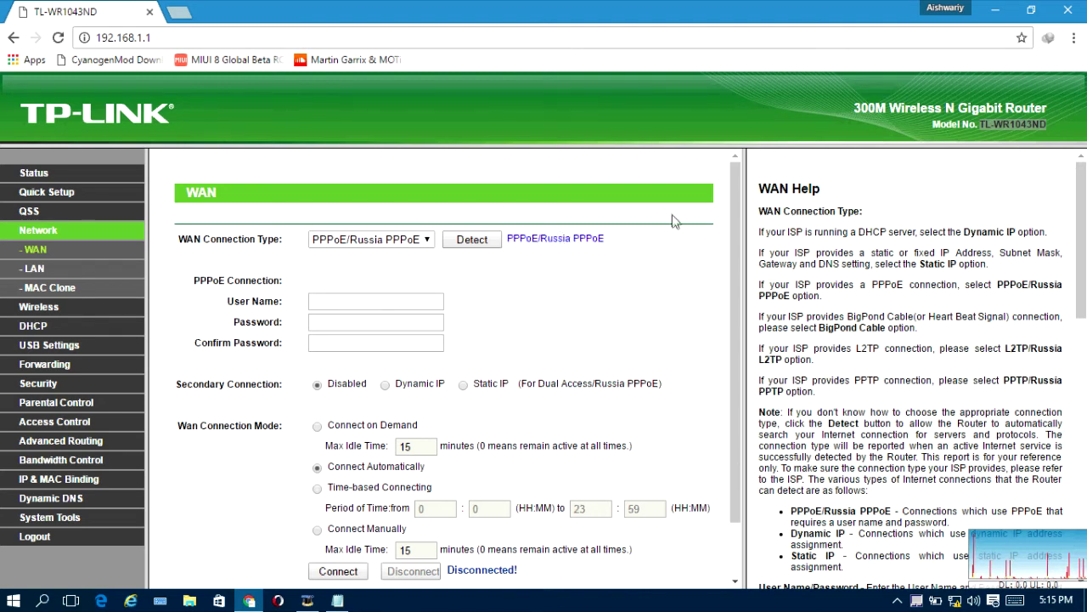
{"action": "left_click", "coordinate": [427, 242]}
{"action": "left_click", "coordinate": [427, 241]}
{"action": "left_click", "coordinate": [415, 302]}
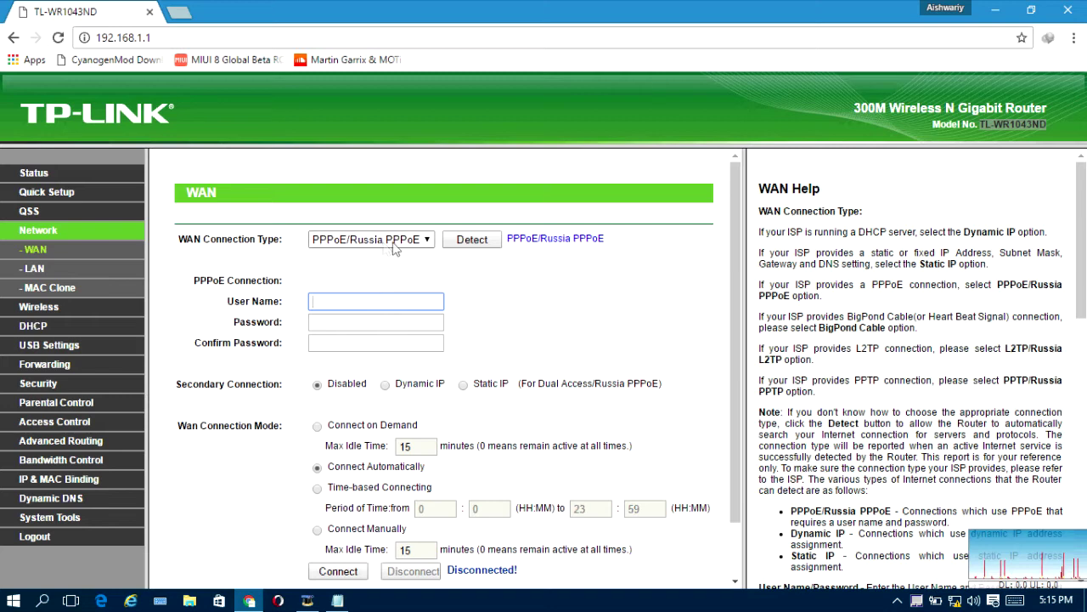
{"action": "left_click_drag", "start_coordinate": [195, 280], "coordinate": [281, 281]}
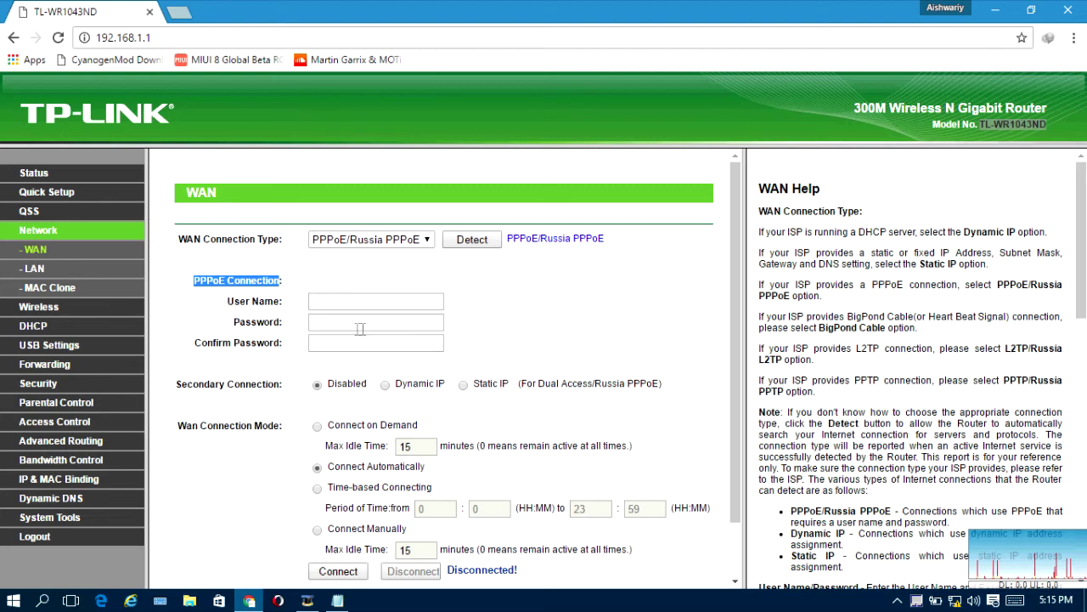
{"action": "scroll", "coordinate": [360, 329], "scroll_direction": "down", "scroll_amount": 1}
Step: Enter the ISP's PPPoE user name, then the account password in Password and Confirm Password
{"action": "left_click", "coordinate": [347, 236]}
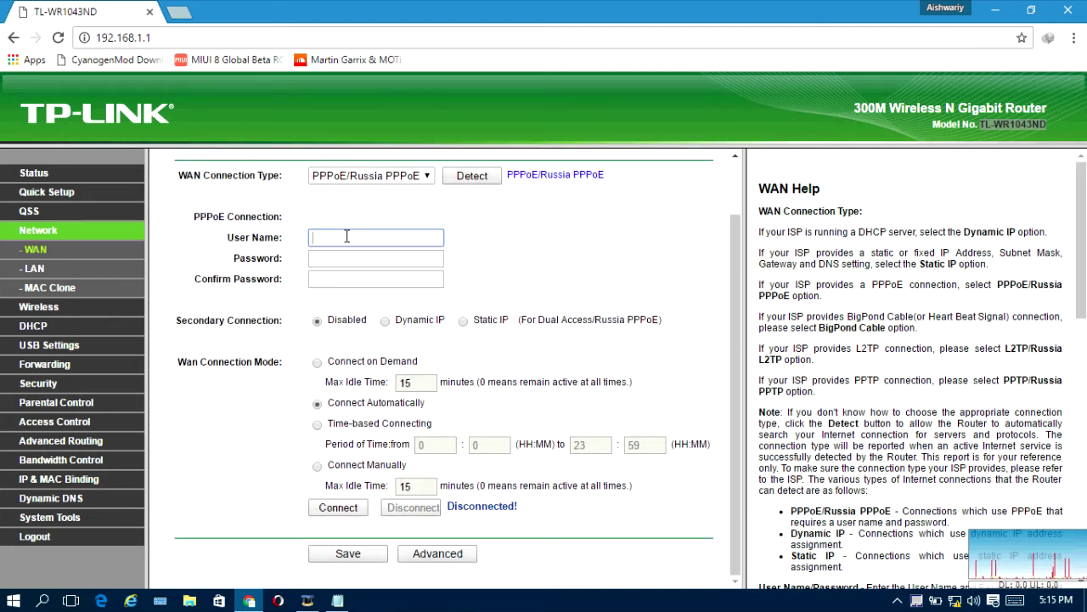
{"action": "type", "text": "asvadhsl"}
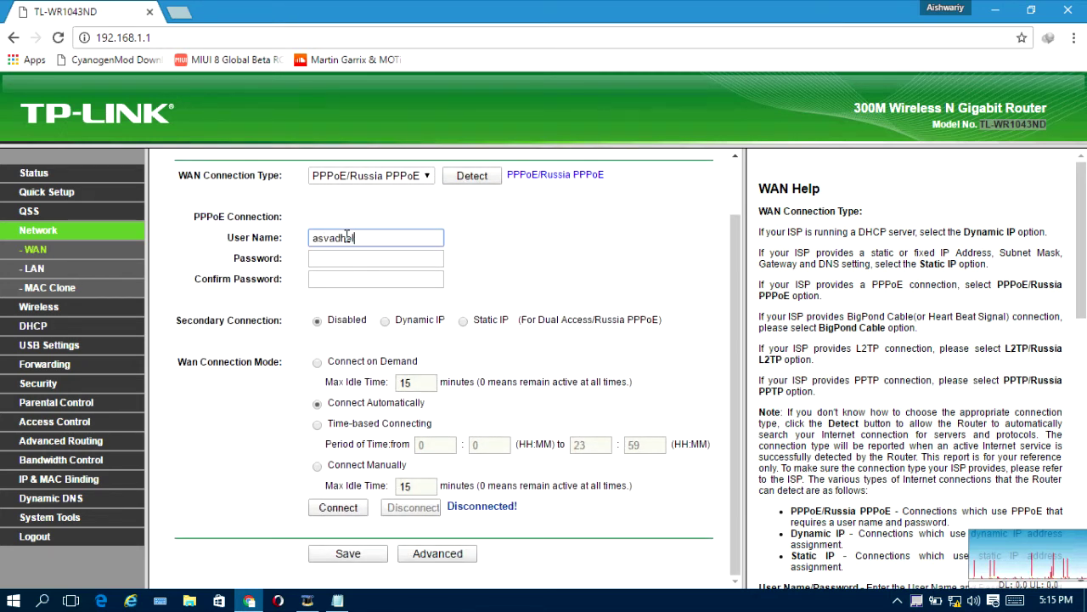
{"action": "key", "text": "Tab"}
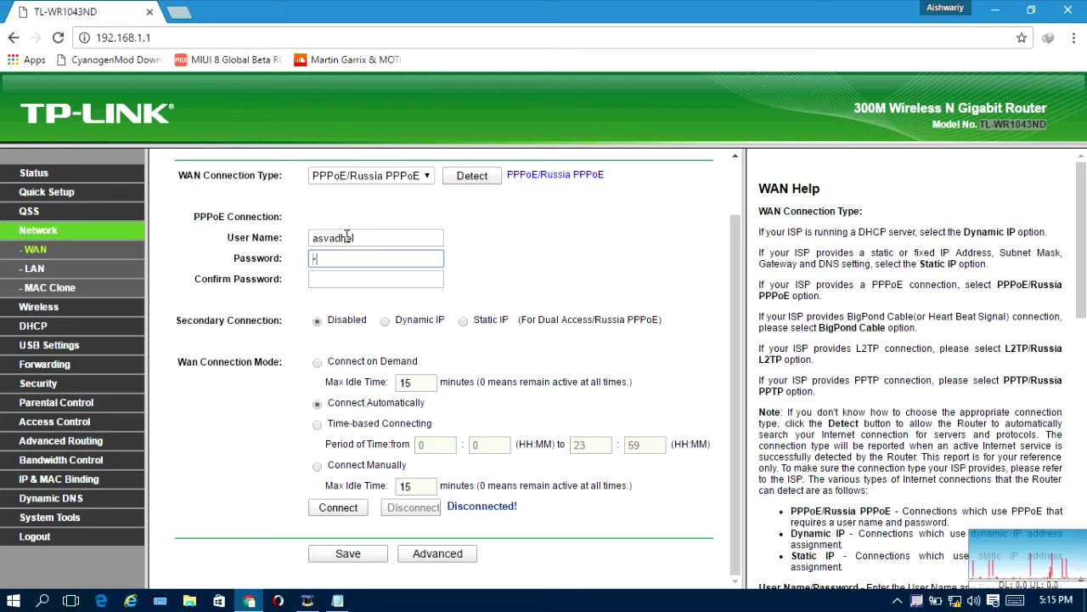
{"action": "type", "text": "••••••"}
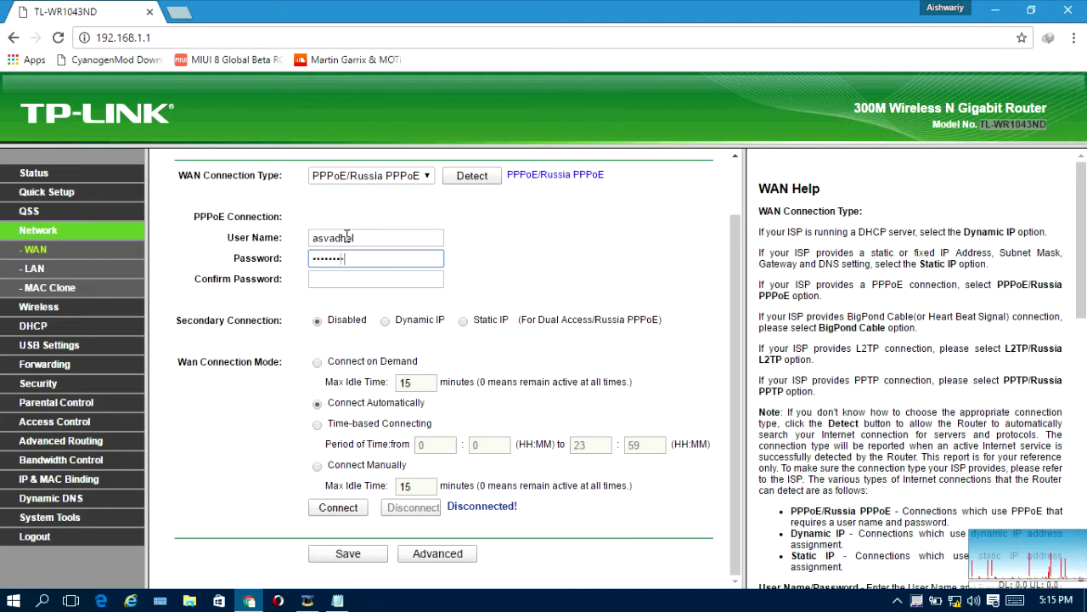
{"action": "key", "text": "Tab"}
{"action": "type", "text": "•"}
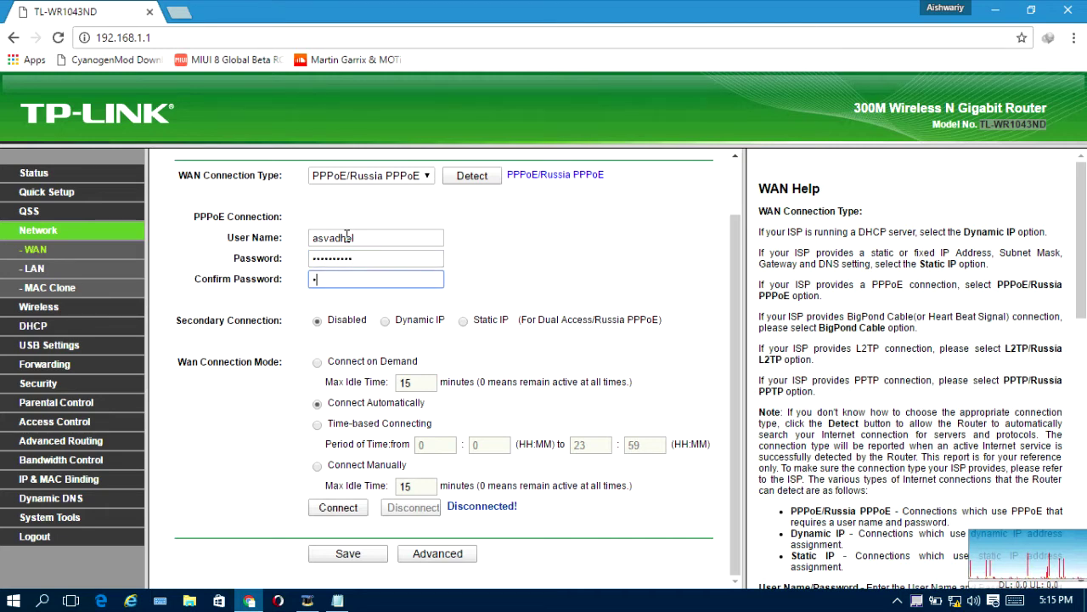
{"action": "type", "text": "•••••••••"}
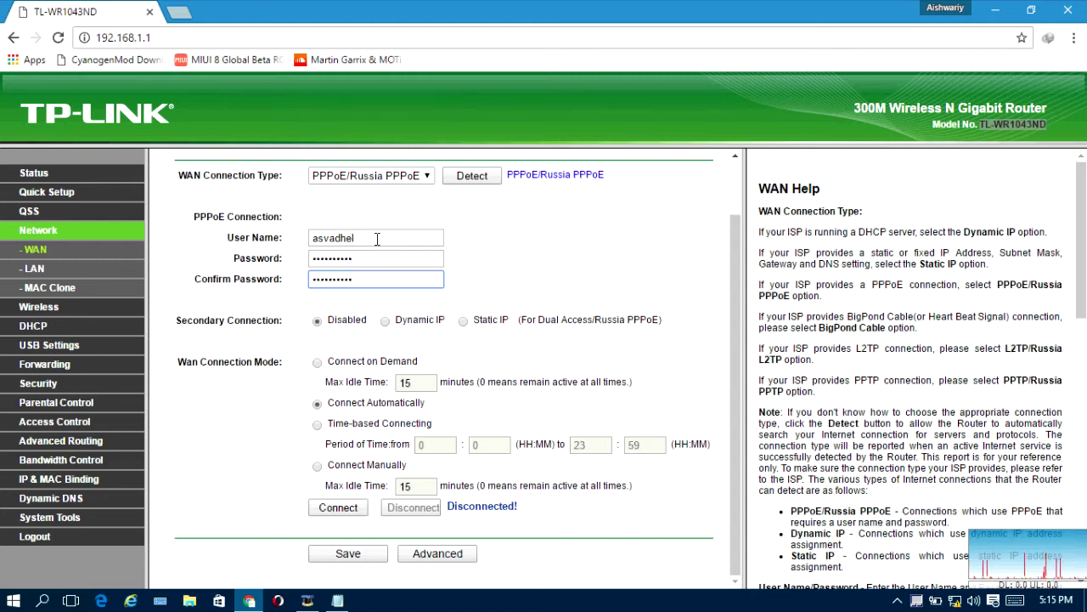
{"action": "left_click", "coordinate": [363, 239]}
{"action": "left_click", "coordinate": [371, 260]}
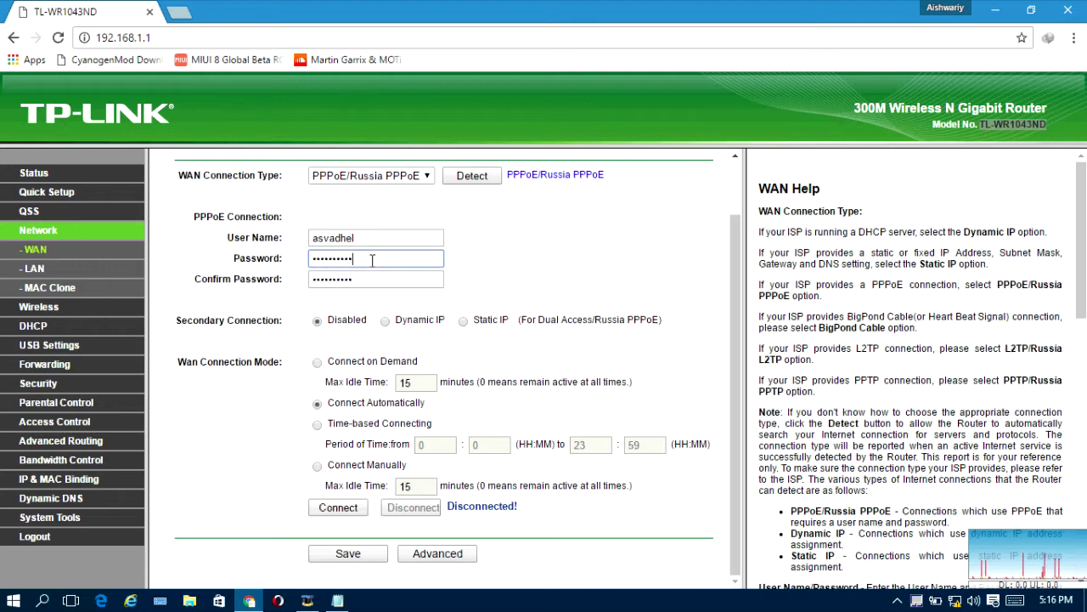
{"action": "left_click", "coordinate": [370, 277]}
{"action": "scroll", "coordinate": [387, 305], "scroll_direction": "up", "scroll_amount": 1}
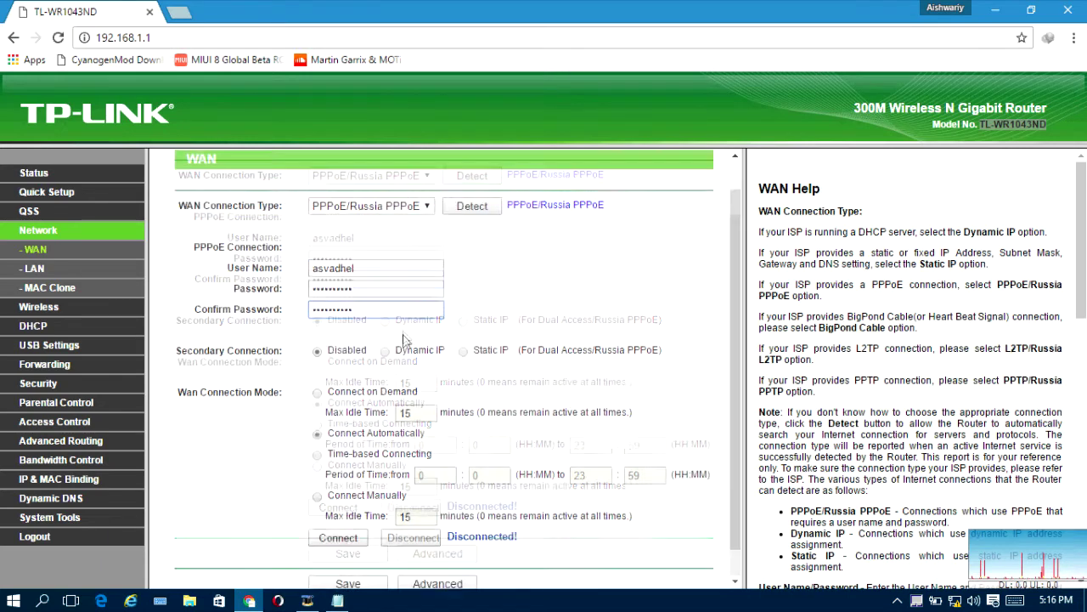
{"action": "scroll", "coordinate": [402, 339], "scroll_direction": "down", "scroll_amount": 1}
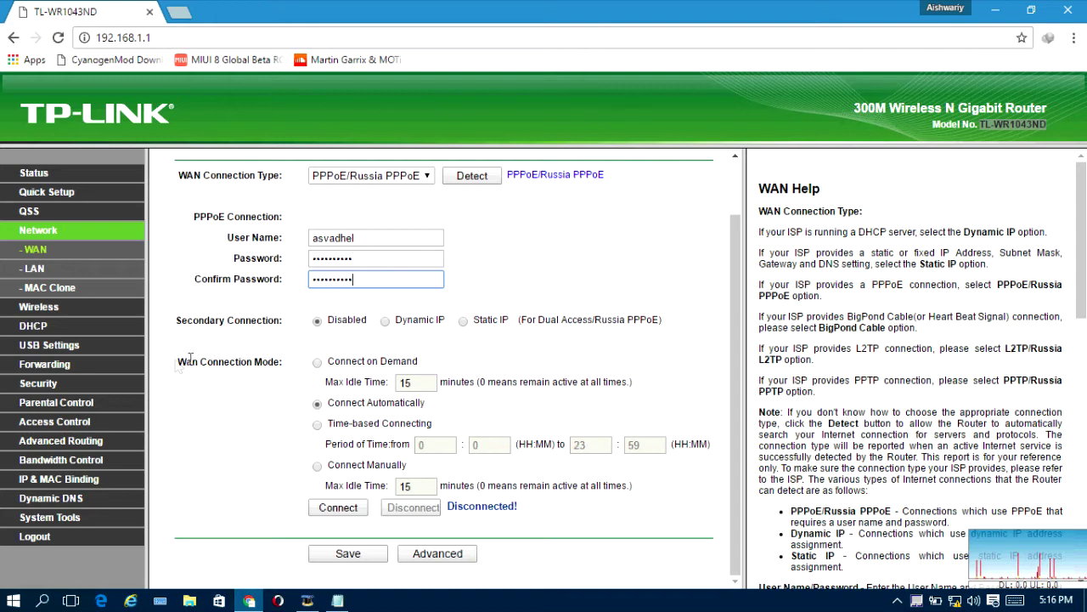
Step: Choose Connect on Demand, change Max Idle Time from 15 to 0, and save the WAN settings
{"action": "left_click", "coordinate": [317, 362]}
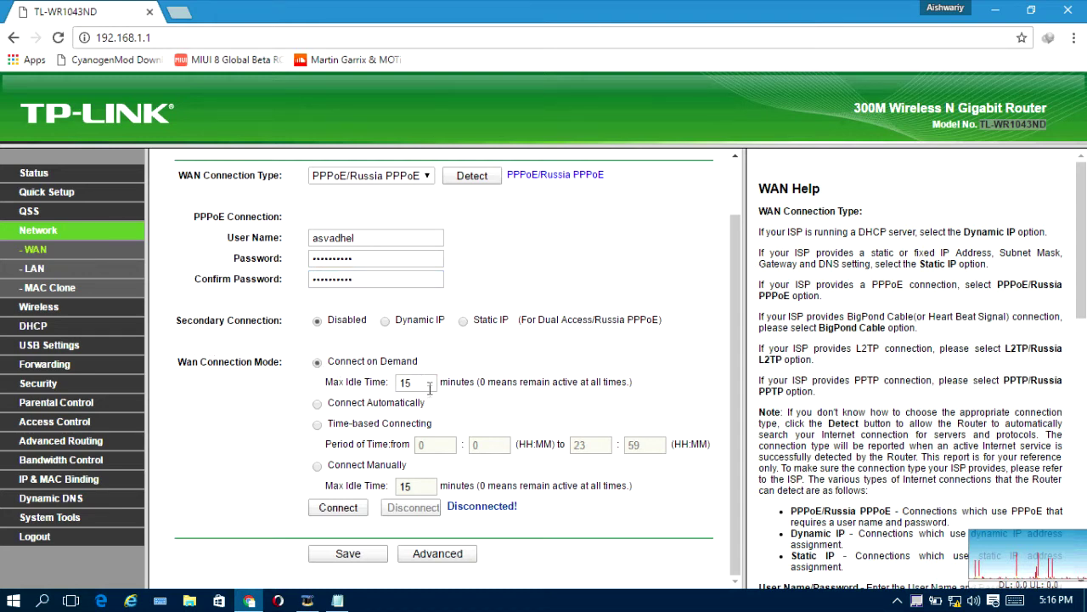
{"action": "left_click_drag", "start_coordinate": [430, 384], "coordinate": [368, 377]}
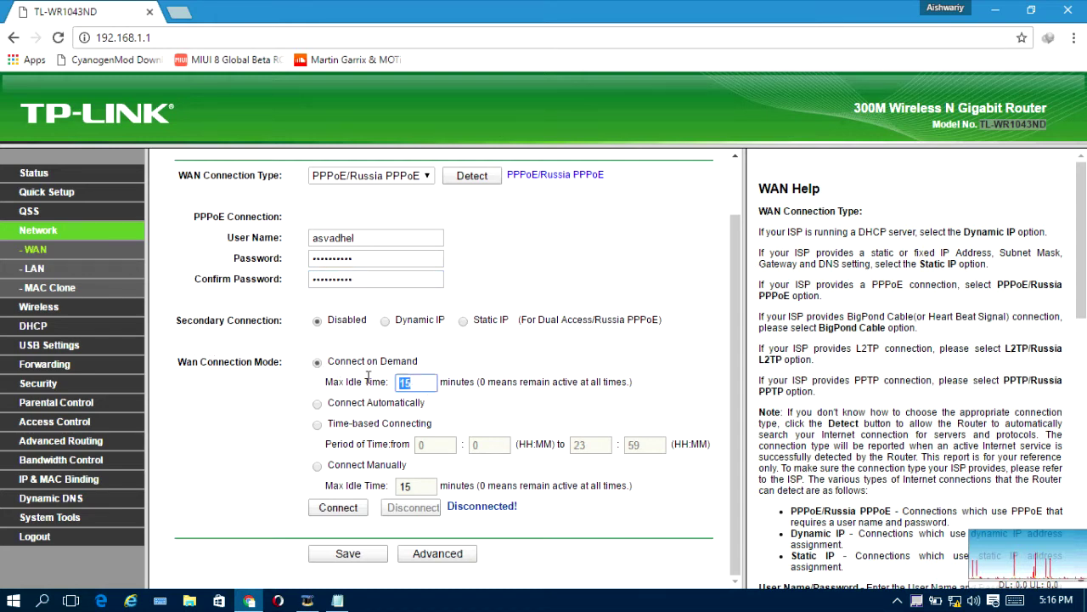
{"action": "type", "text": "0"}
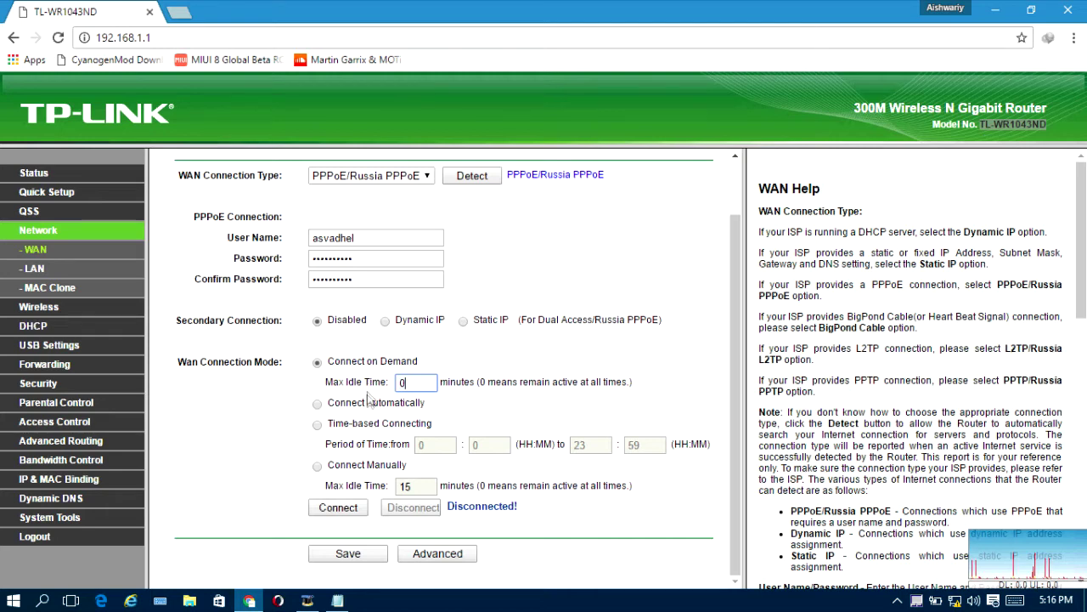
{"action": "left_click", "coordinate": [443, 384]}
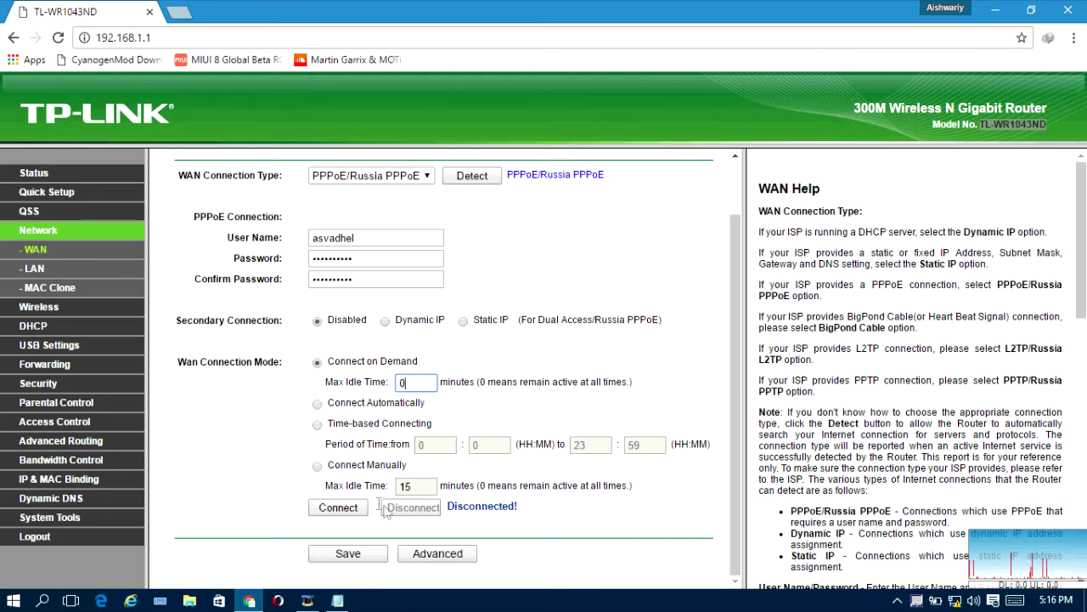
{"action": "left_click", "coordinate": [357, 554]}
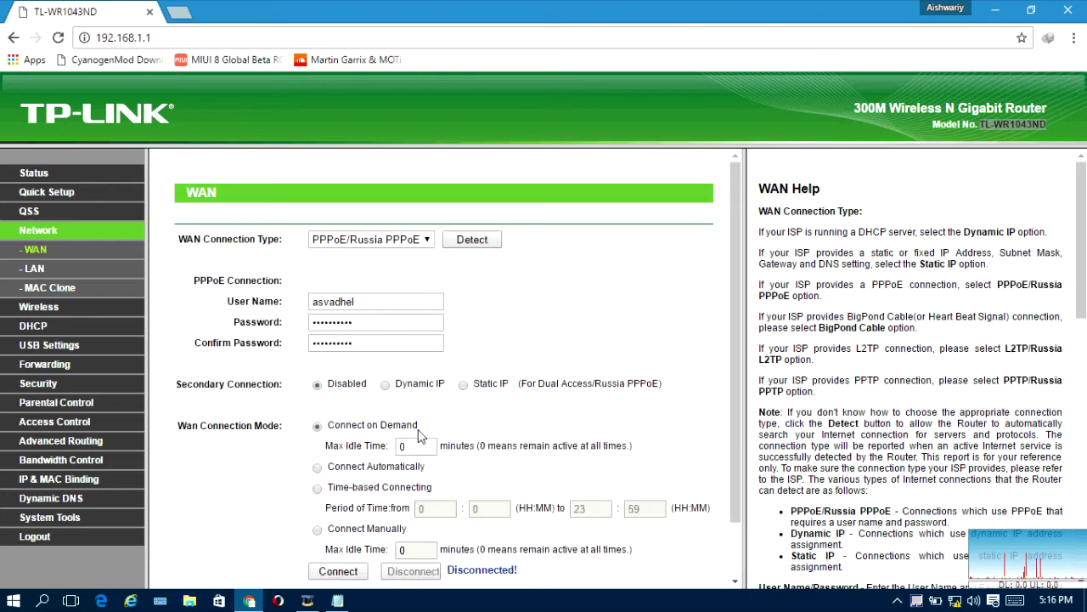
{"action": "scroll", "coordinate": [420, 434], "scroll_direction": "down", "scroll_amount": 2}
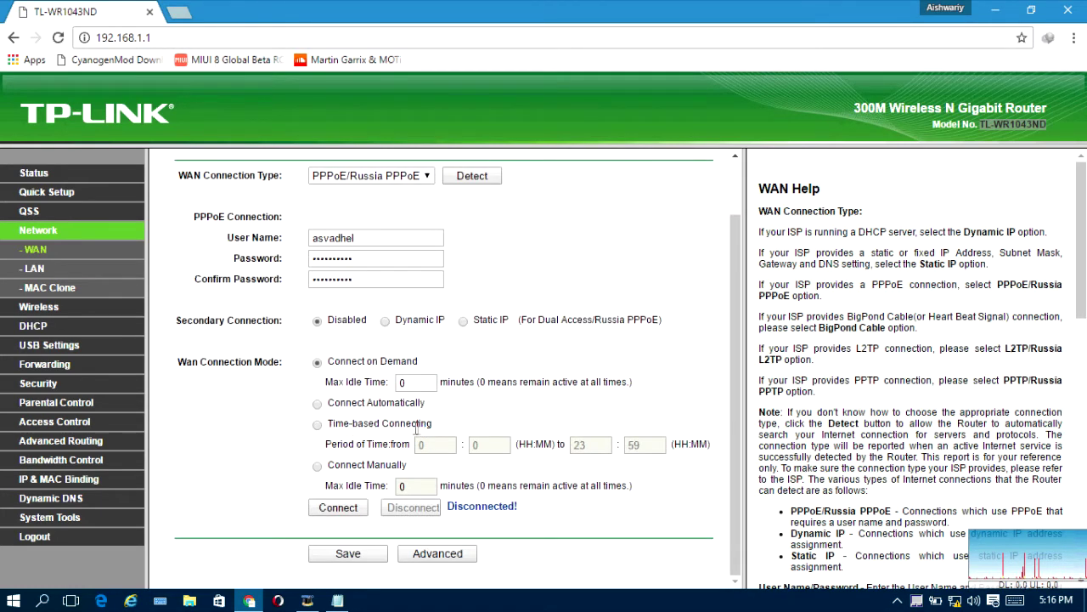
{"action": "left_click", "coordinate": [38, 252]}
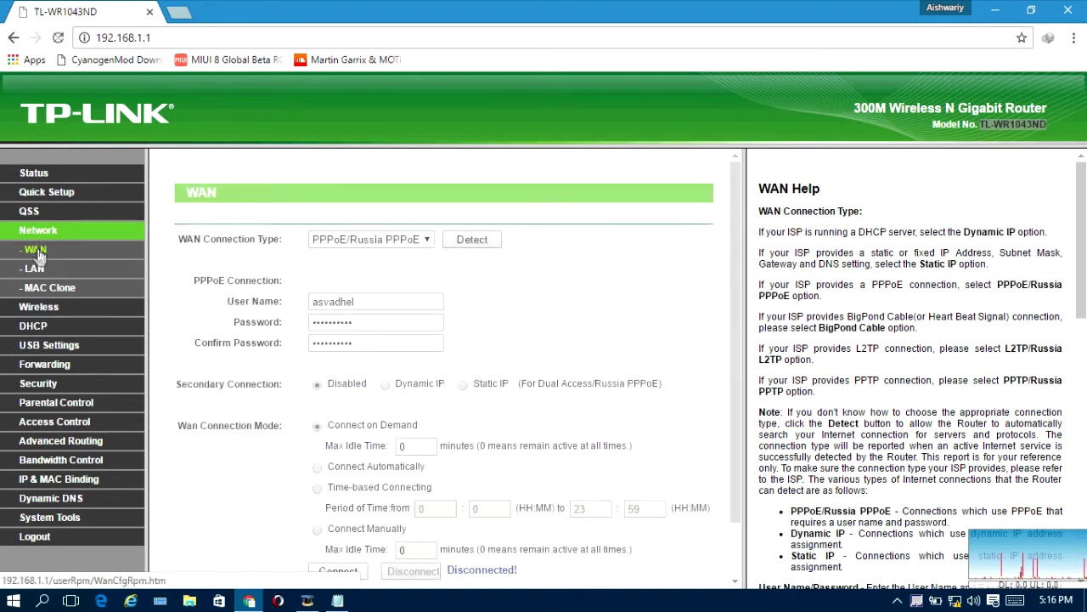
{"action": "scroll", "coordinate": [498, 387], "scroll_direction": "down", "scroll_amount": 2}
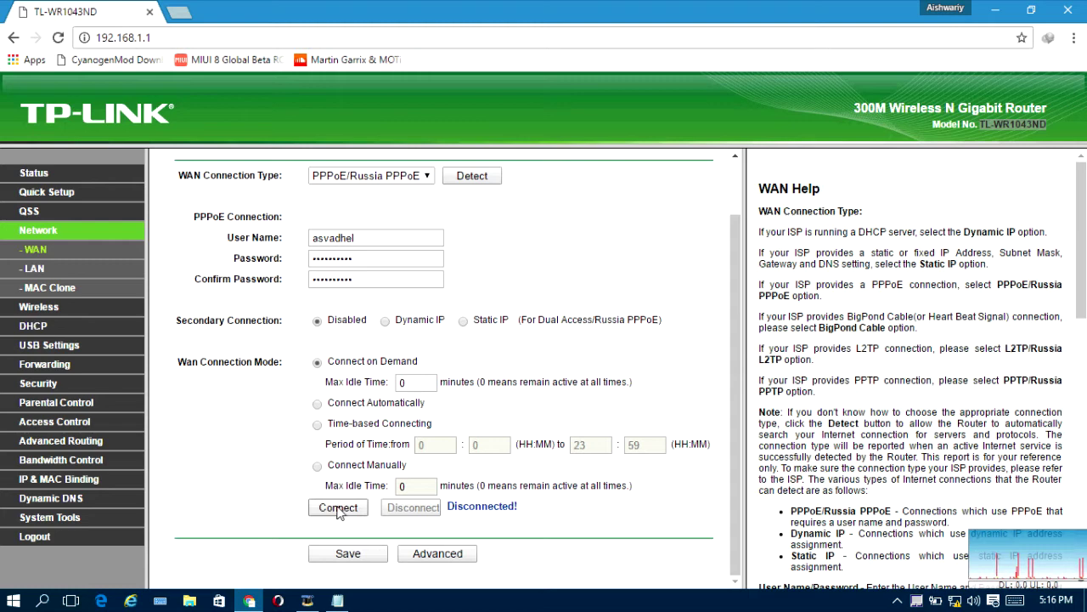
{"action": "left_click", "coordinate": [333, 506]}
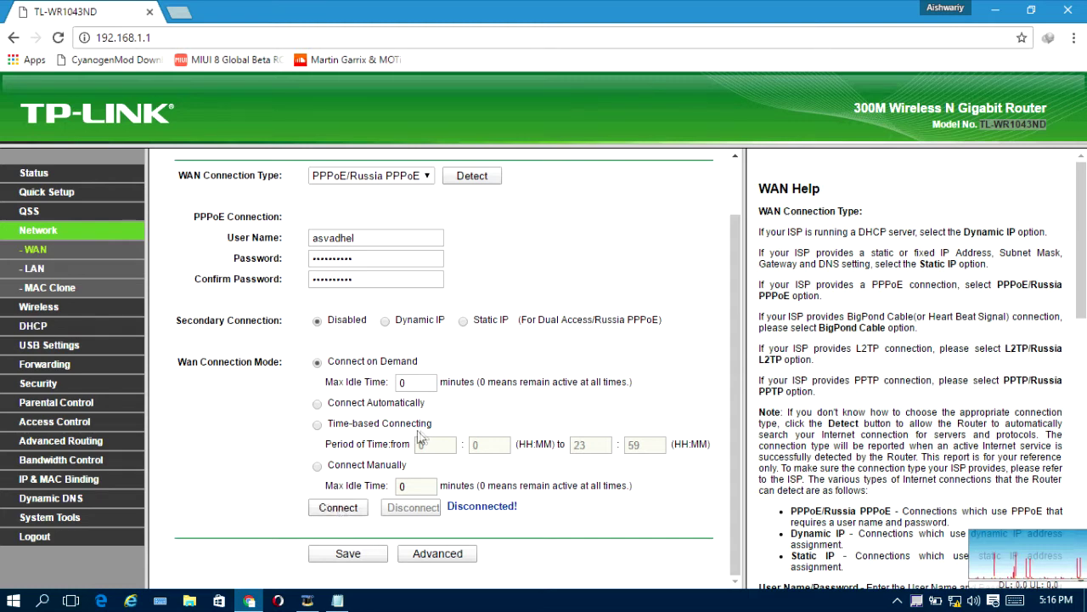
{"action": "left_click", "coordinate": [350, 553]}
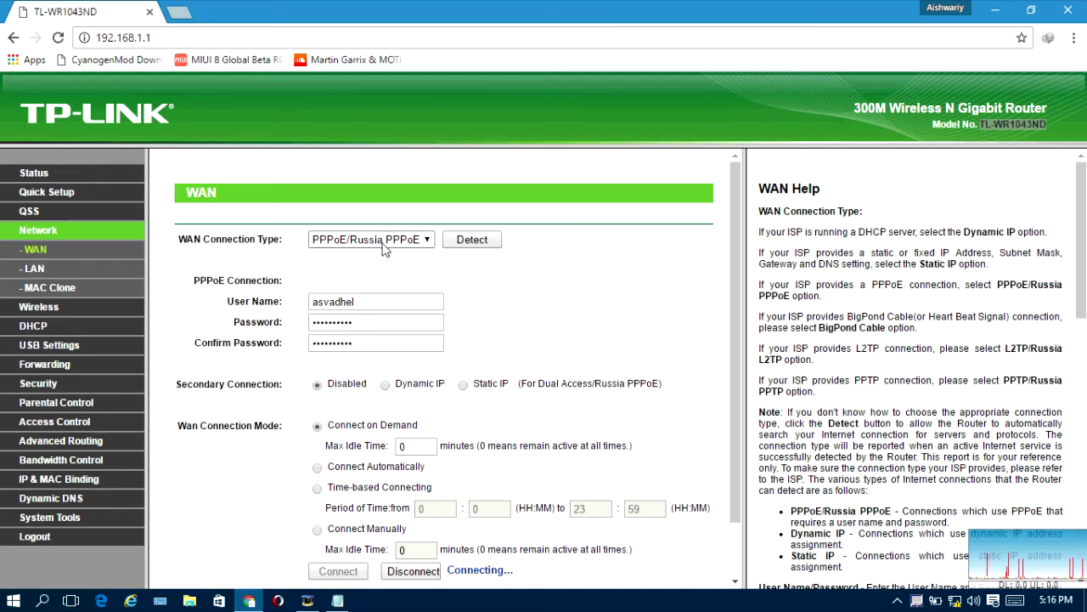
{"action": "left_click", "coordinate": [406, 579]}
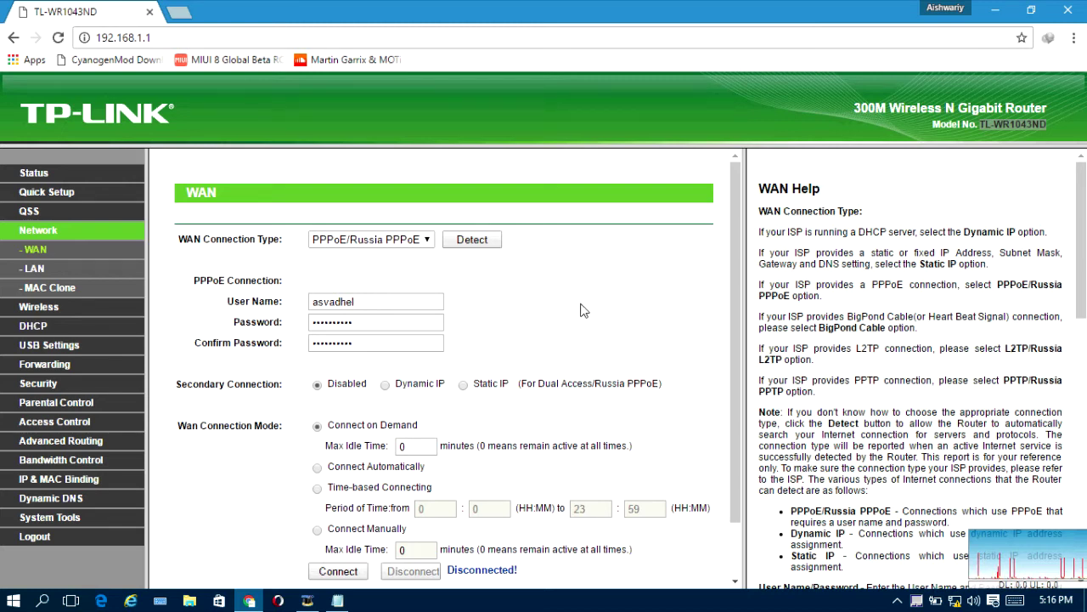
{"action": "left_click", "coordinate": [39, 307]}
Step: Replace the wireless network name TP-LINK_FA1BE2 with ASV
{"action": "left_click", "coordinate": [33, 231]}
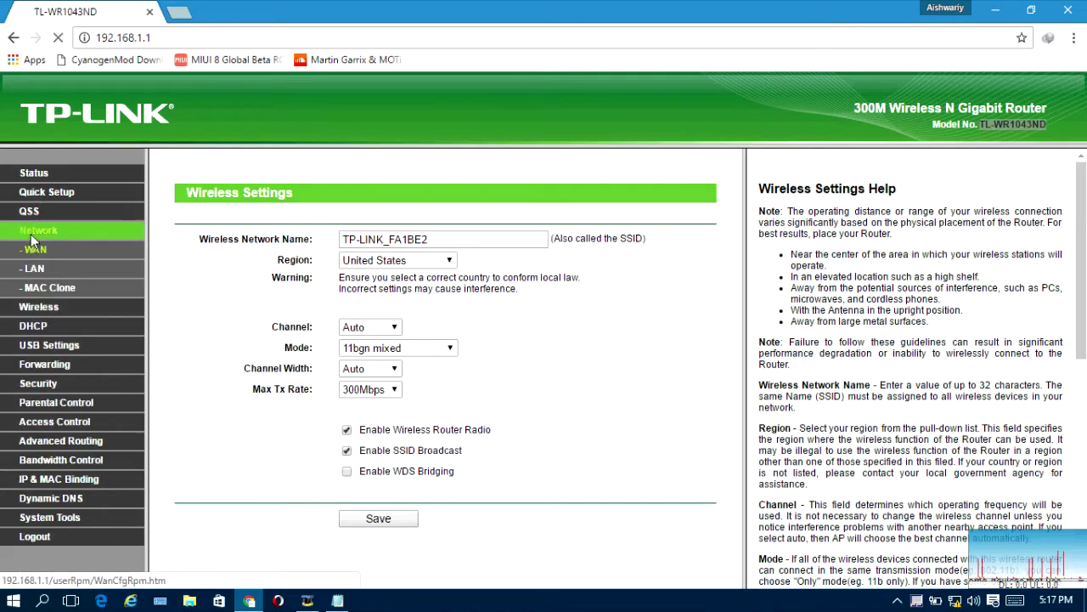
{"action": "scroll", "coordinate": [459, 268], "scroll_direction": "down", "scroll_amount": 1}
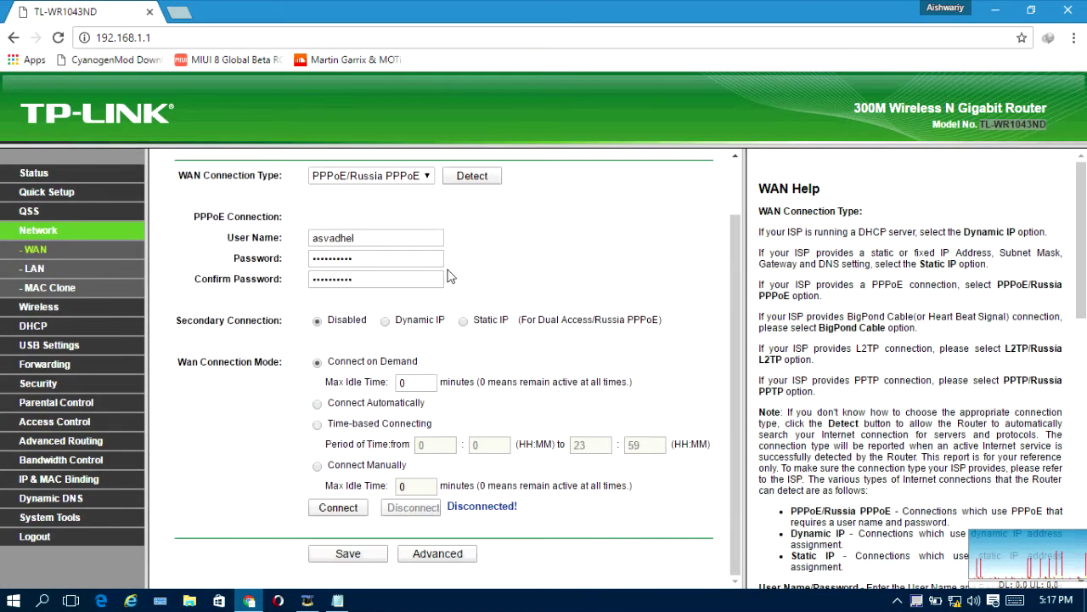
{"action": "scroll", "coordinate": [429, 277], "scroll_direction": "up", "scroll_amount": 1}
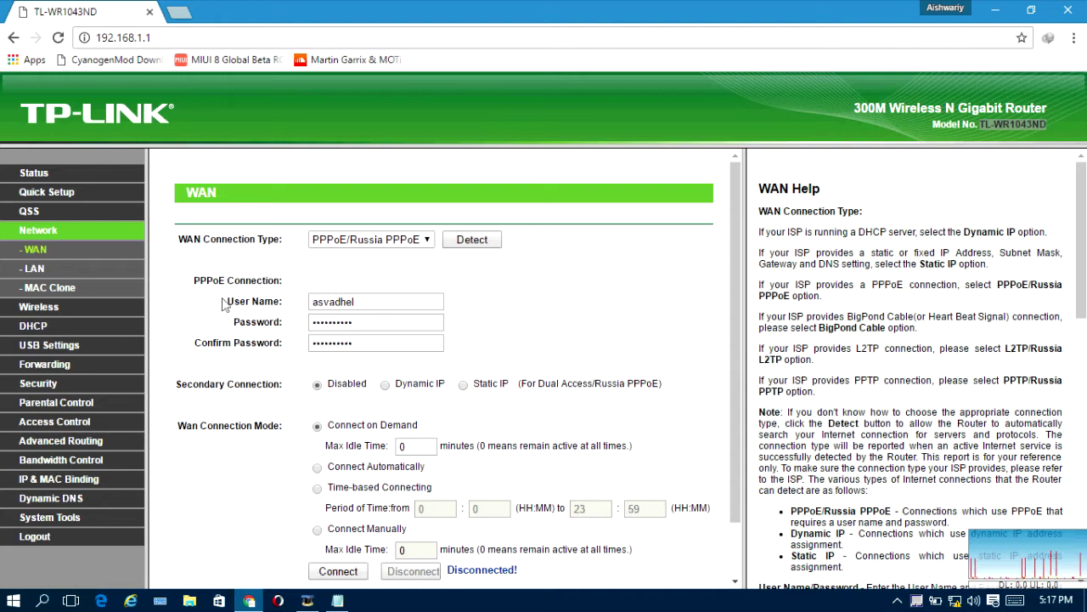
{"action": "left_click", "coordinate": [35, 313]}
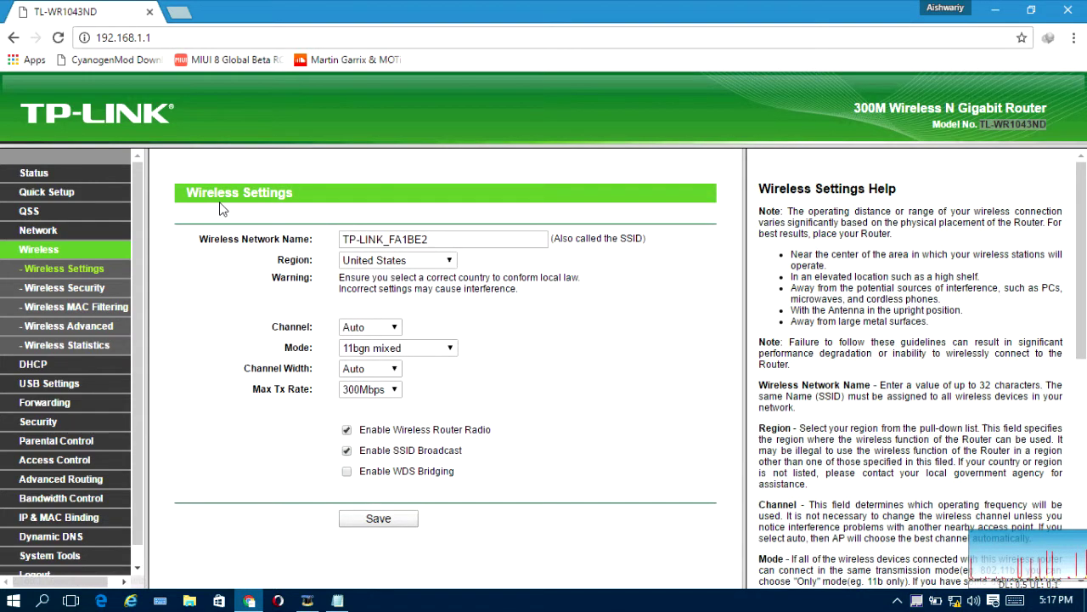
{"action": "left_click_drag", "start_coordinate": [192, 187], "coordinate": [305, 183]}
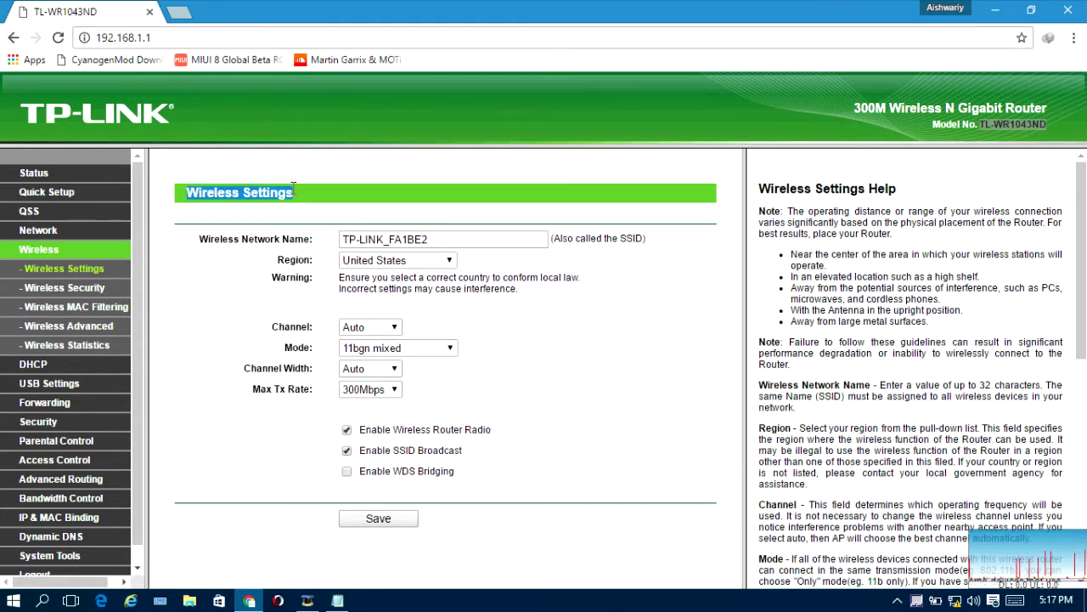
{"action": "left_click", "coordinate": [367, 204]}
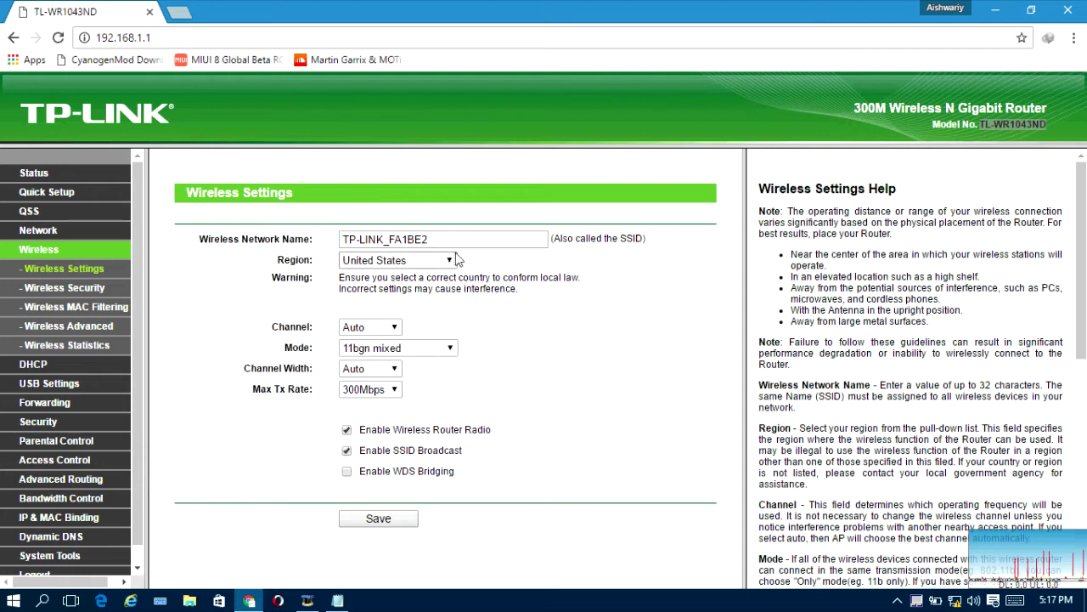
{"action": "left_click_drag", "start_coordinate": [435, 240], "coordinate": [303, 236]}
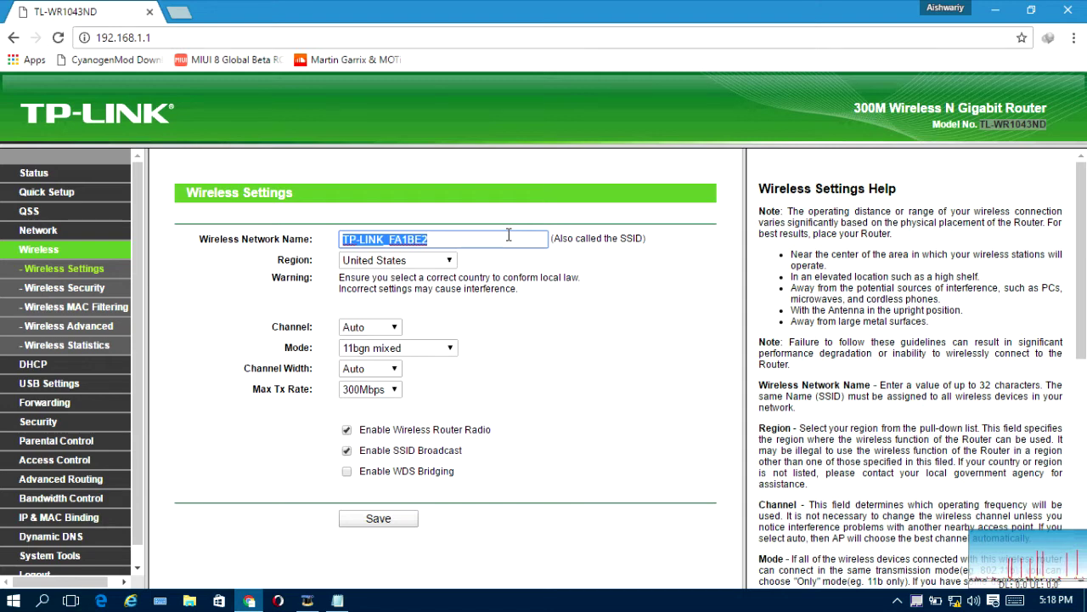
{"action": "type", "text": "ASV"}
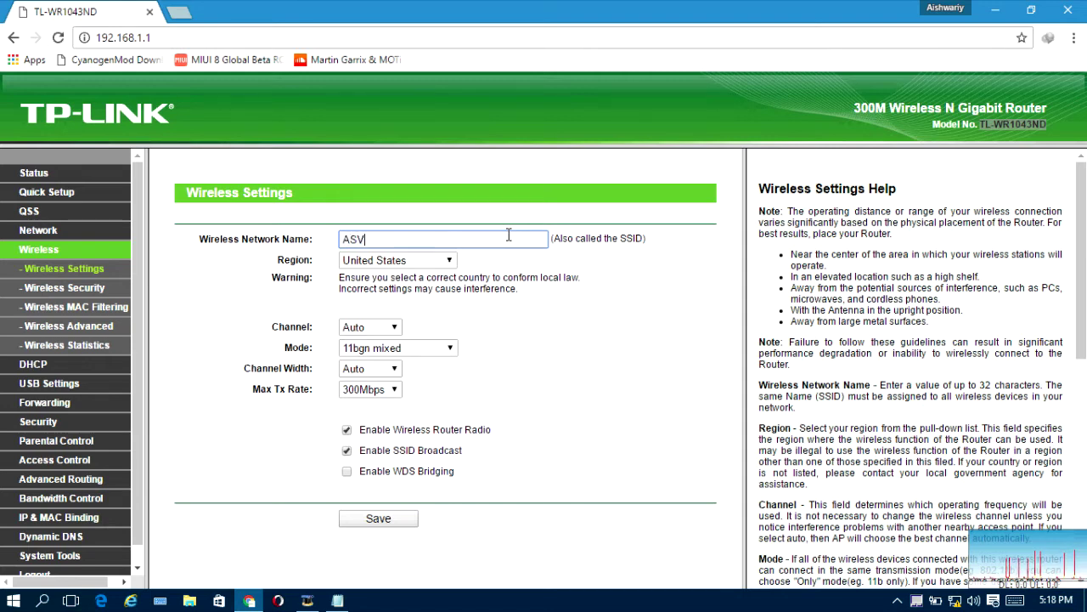
Step: Set the wireless region to India
{"action": "left_click", "coordinate": [442, 260]}
{"action": "scroll", "coordinate": [430, 361], "scroll_direction": "up", "scroll_amount": 10}
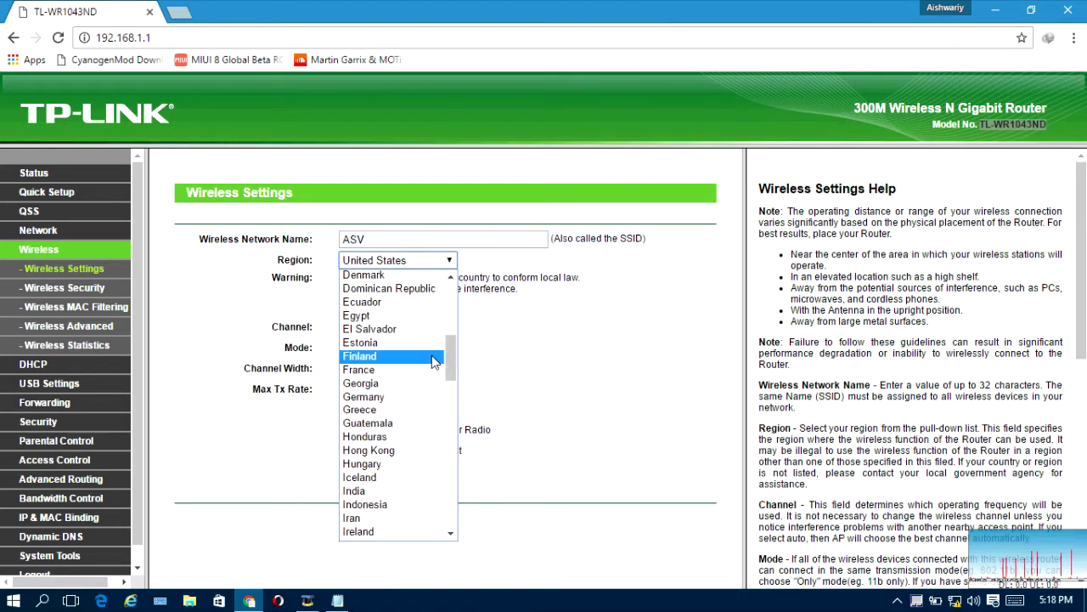
{"action": "key", "text": "Escape"}
{"action": "type", "text": "india"}
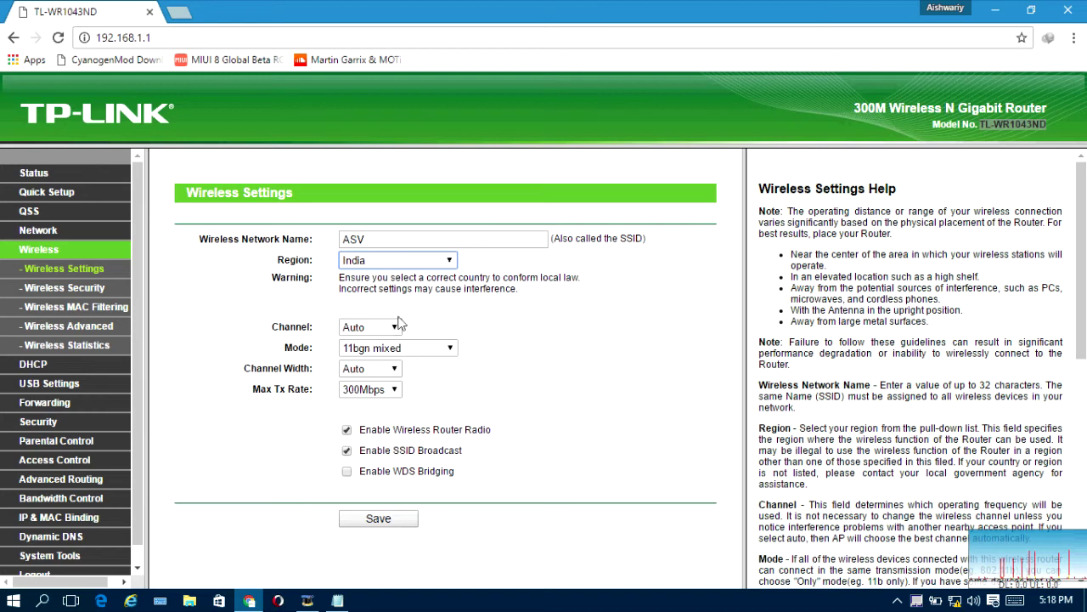
Step: Keep channel Auto, mode 11bgn mixed, width Auto and rate 300Mbps, and save
{"action": "left_click", "coordinate": [381, 327]}
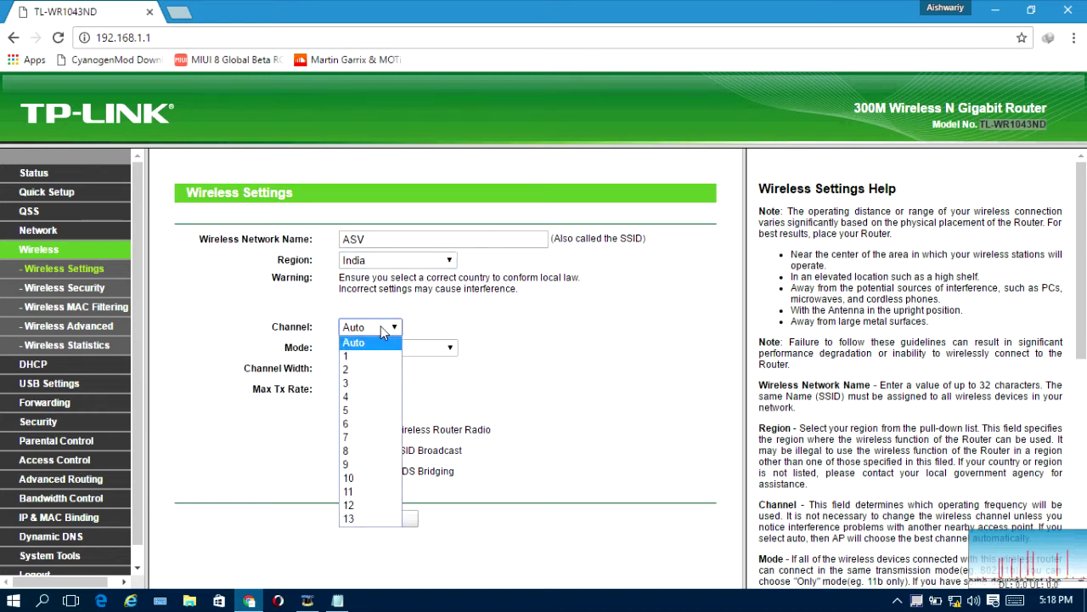
{"action": "left_click", "coordinate": [381, 327]}
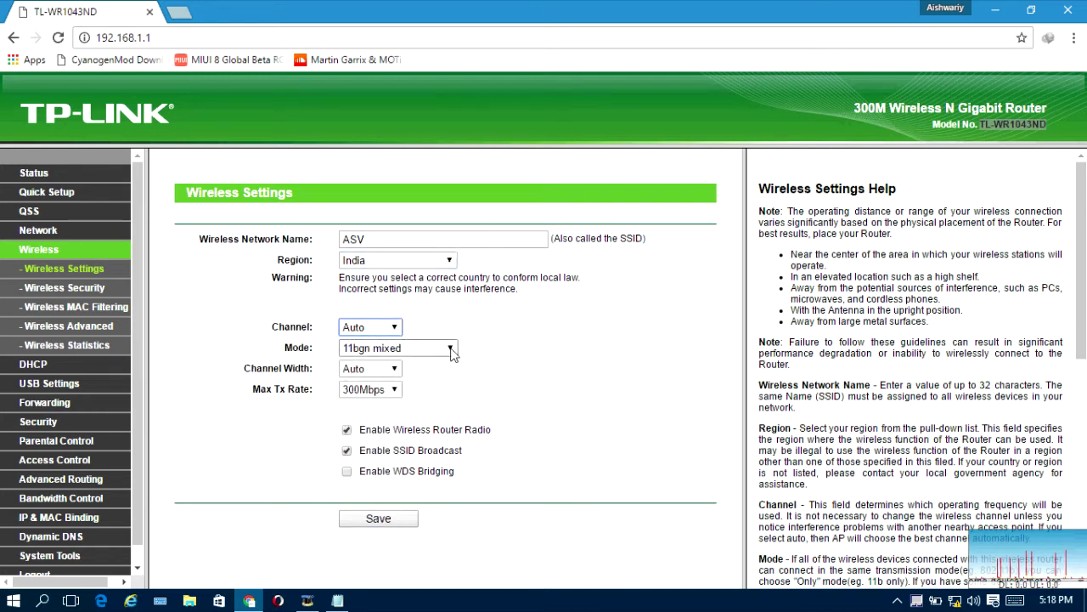
{"action": "left_click", "coordinate": [450, 349]}
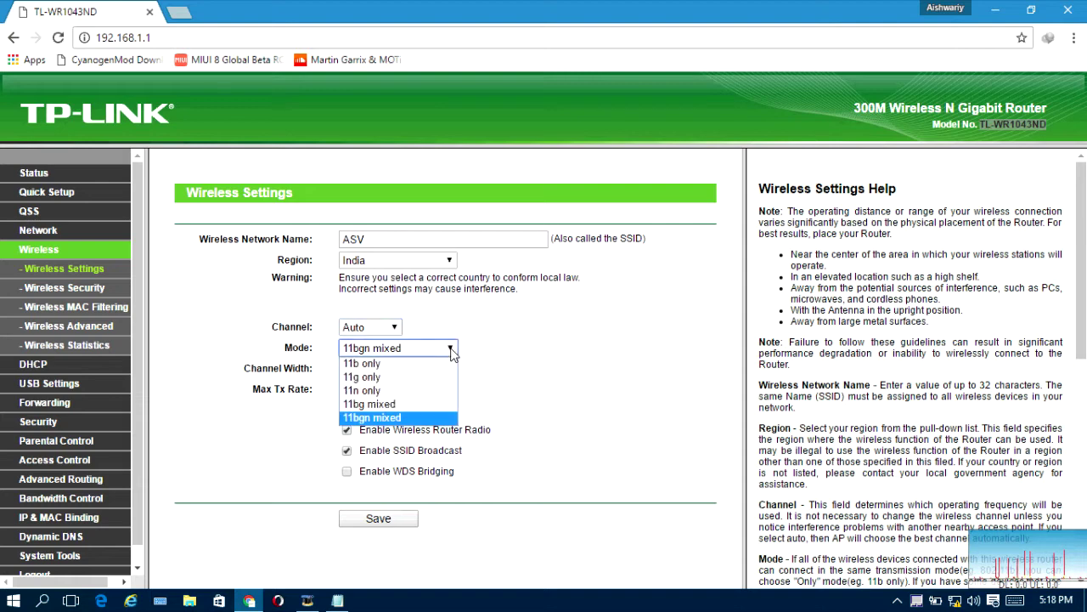
{"action": "left_click", "coordinate": [451, 349]}
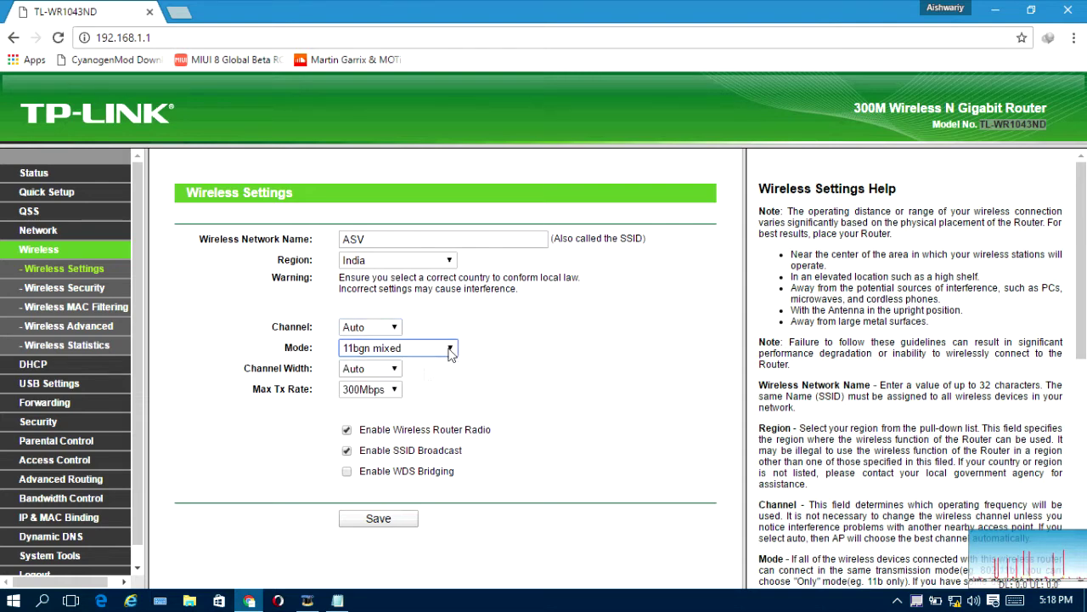
{"action": "left_click", "coordinate": [389, 374]}
{"action": "left_click", "coordinate": [389, 378]}
{"action": "left_click", "coordinate": [392, 390]}
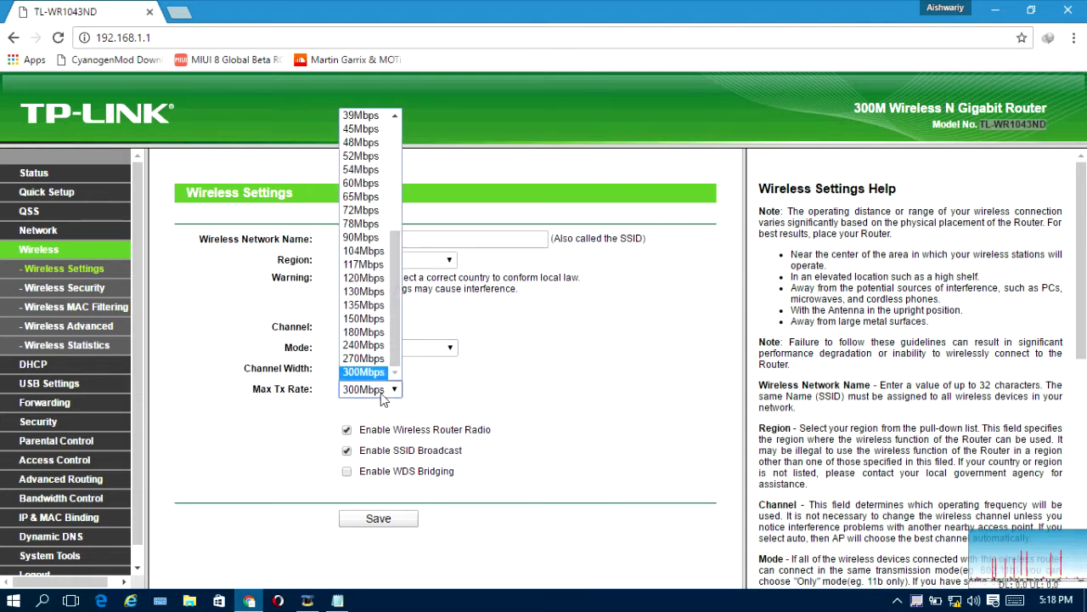
{"action": "left_click", "coordinate": [391, 389]}
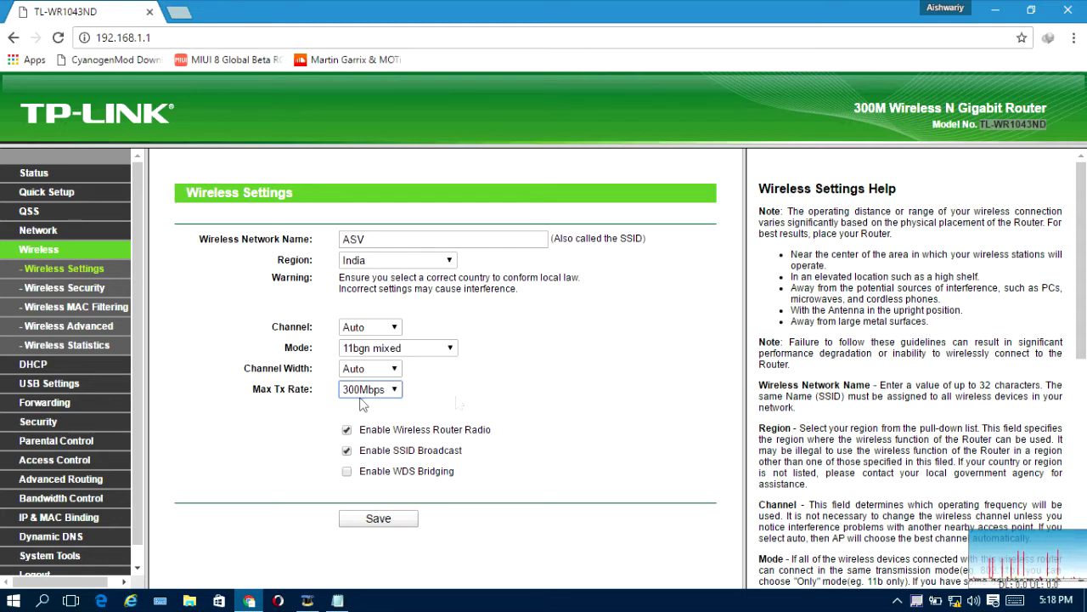
{"action": "left_click", "coordinate": [347, 437]}
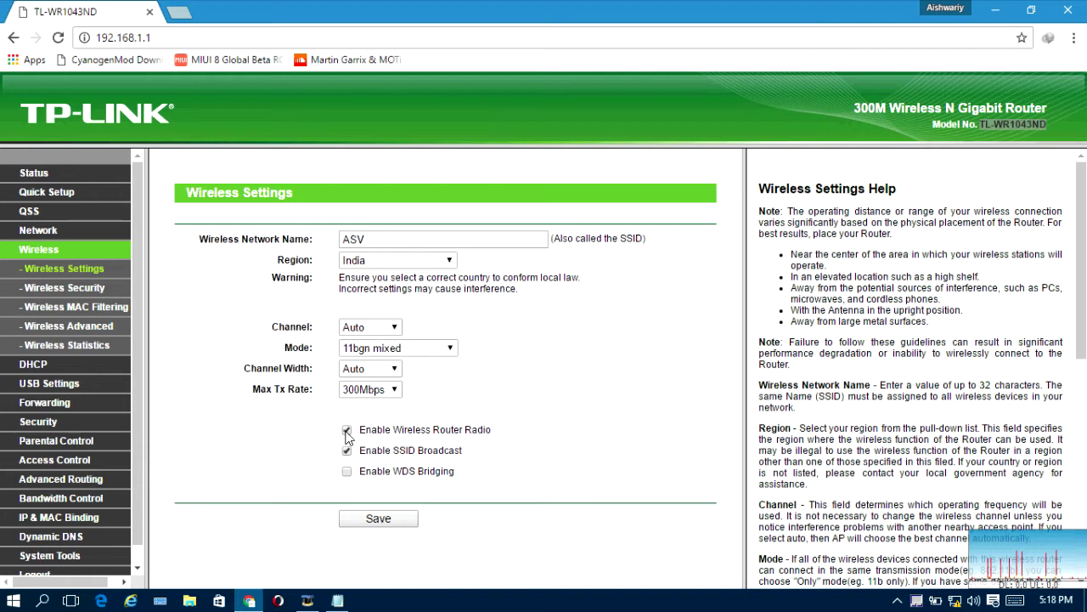
{"action": "left_click", "coordinate": [368, 520]}
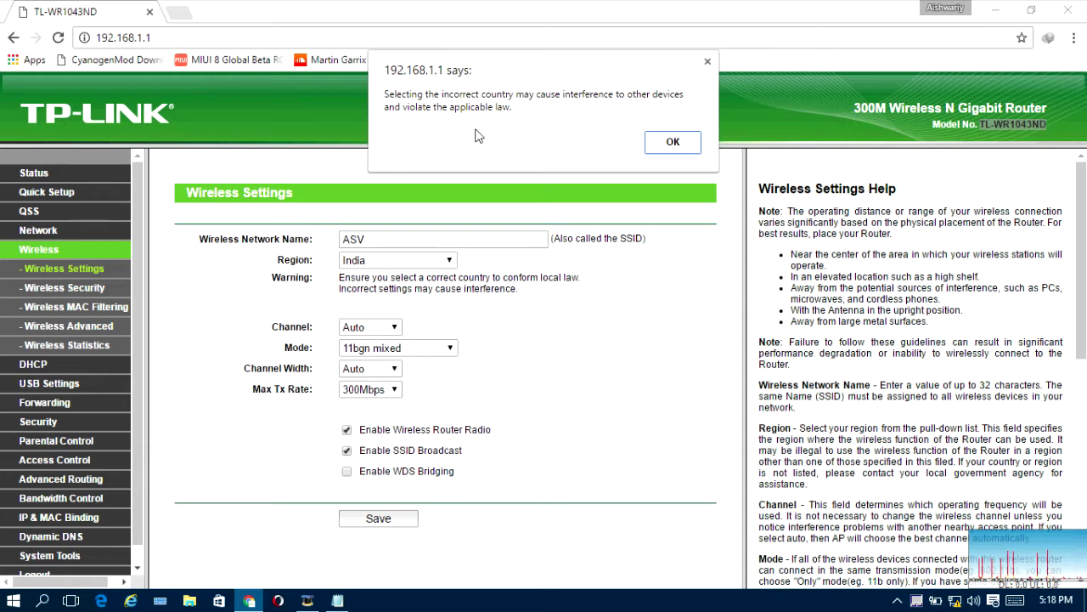
Step: Accept the incorrect-country warning and move on to Wireless Security
{"action": "left_click", "coordinate": [660, 144]}
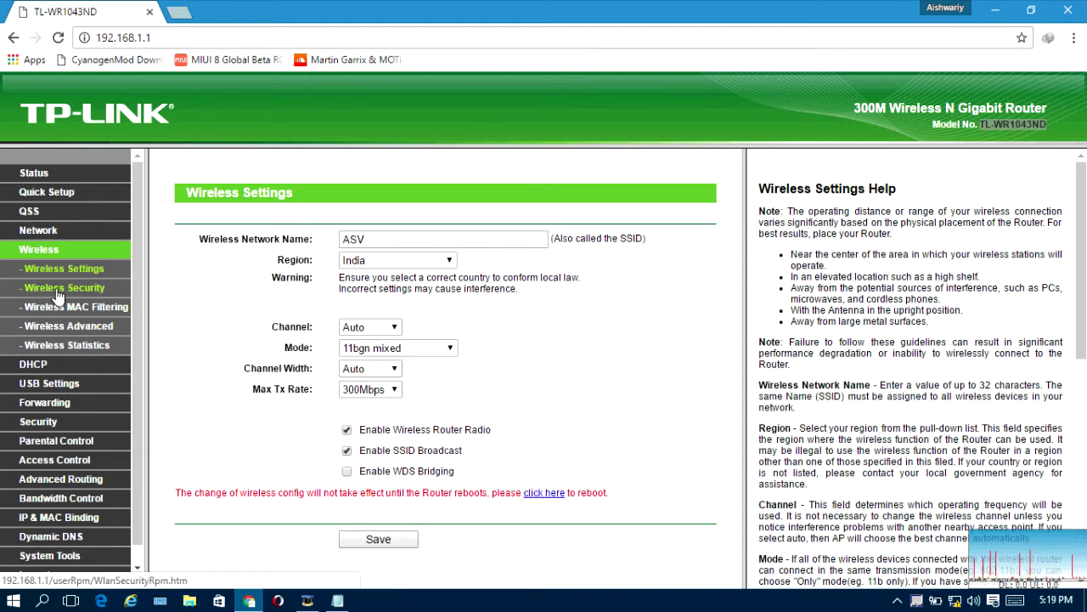
{"action": "left_click", "coordinate": [57, 291]}
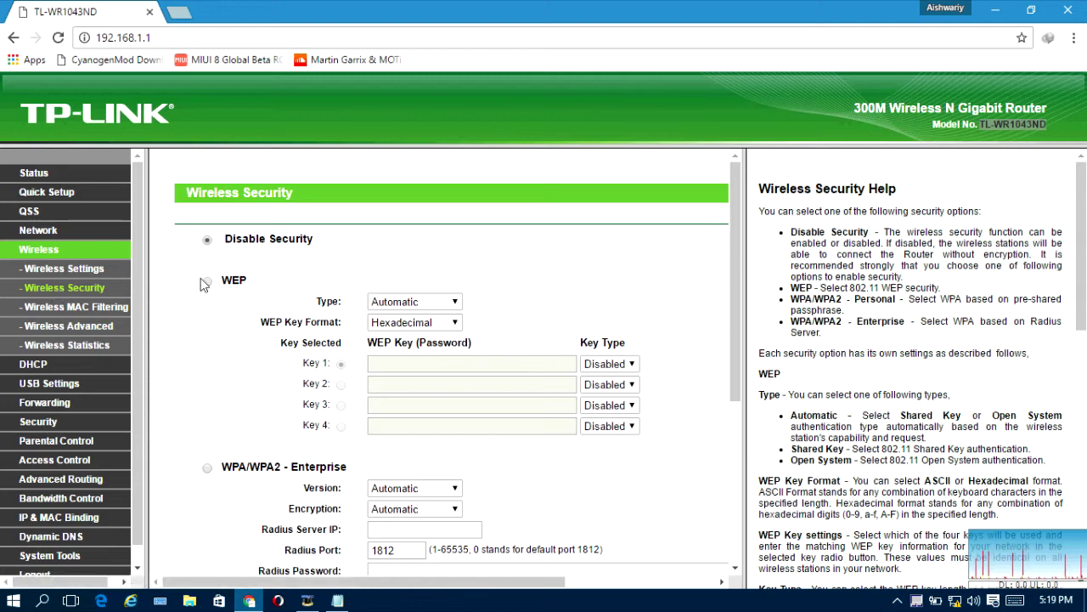
Step: Choose WPA/WPA2 - Personal security with version WPA2-PSK
{"action": "scroll", "coordinate": [136, 303], "scroll_direction": "down", "scroll_amount": 1}
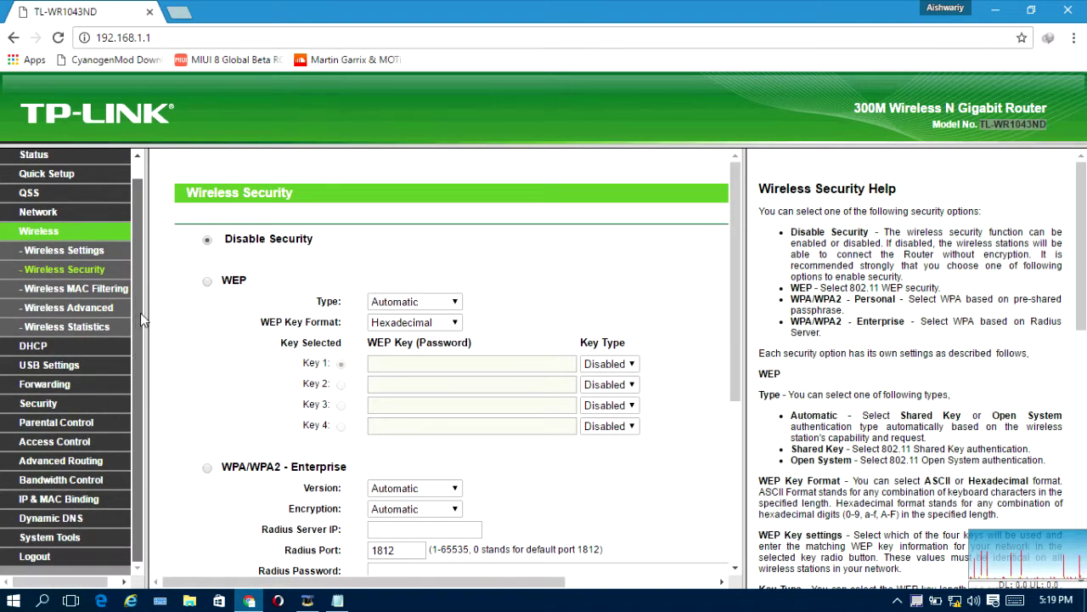
{"action": "scroll", "coordinate": [140, 312], "scroll_direction": "up", "scroll_amount": 1}
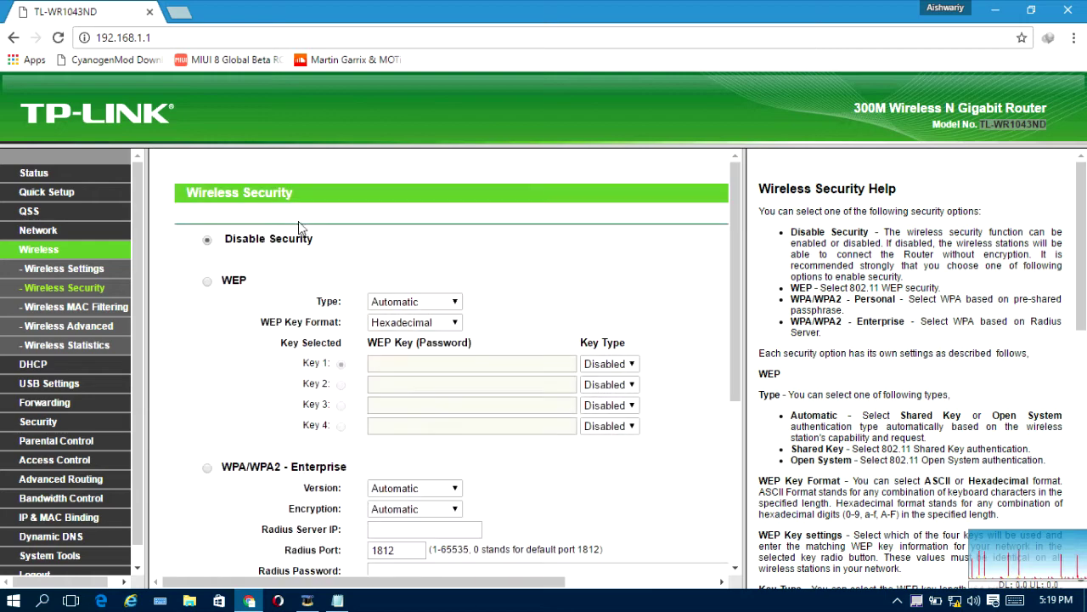
{"action": "left_click_drag", "start_coordinate": [224, 239], "coordinate": [311, 238]}
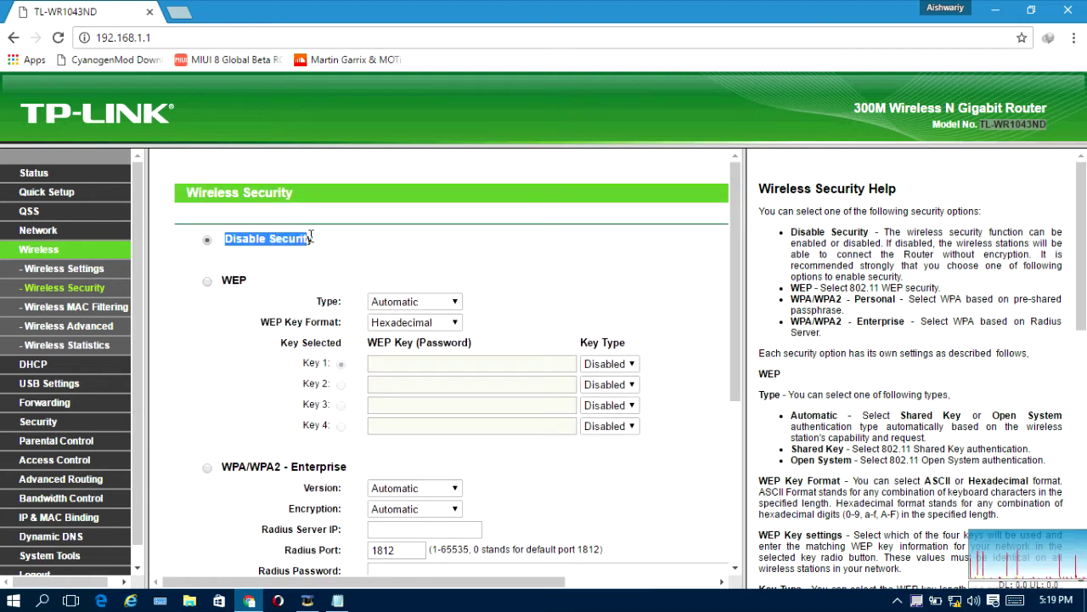
{"action": "scroll", "coordinate": [327, 254], "scroll_direction": "down", "scroll_amount": 3}
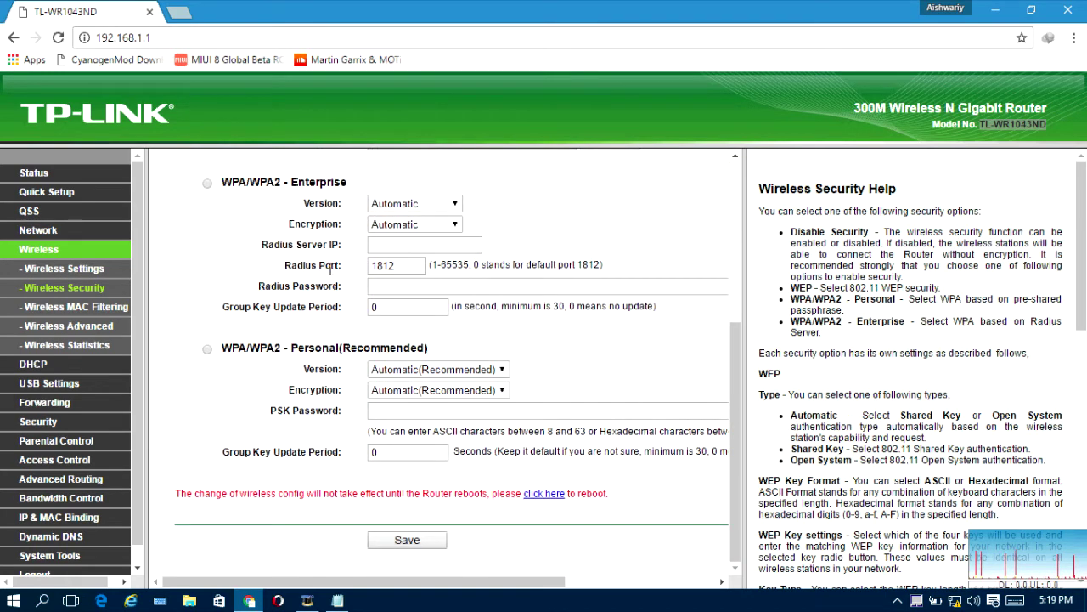
{"action": "left_click", "coordinate": [206, 348]}
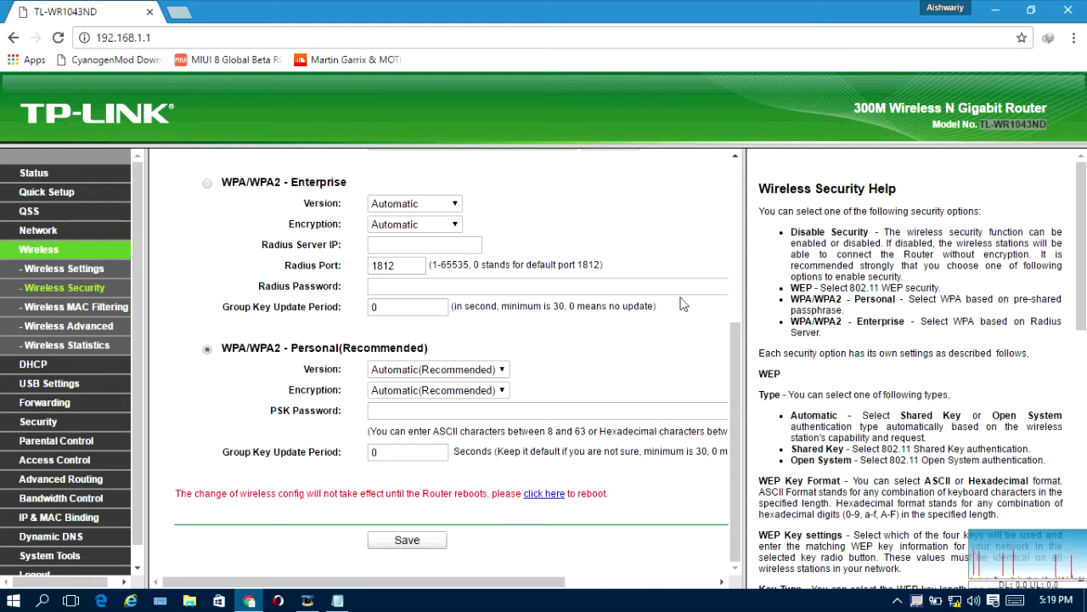
{"action": "left_click", "coordinate": [486, 370]}
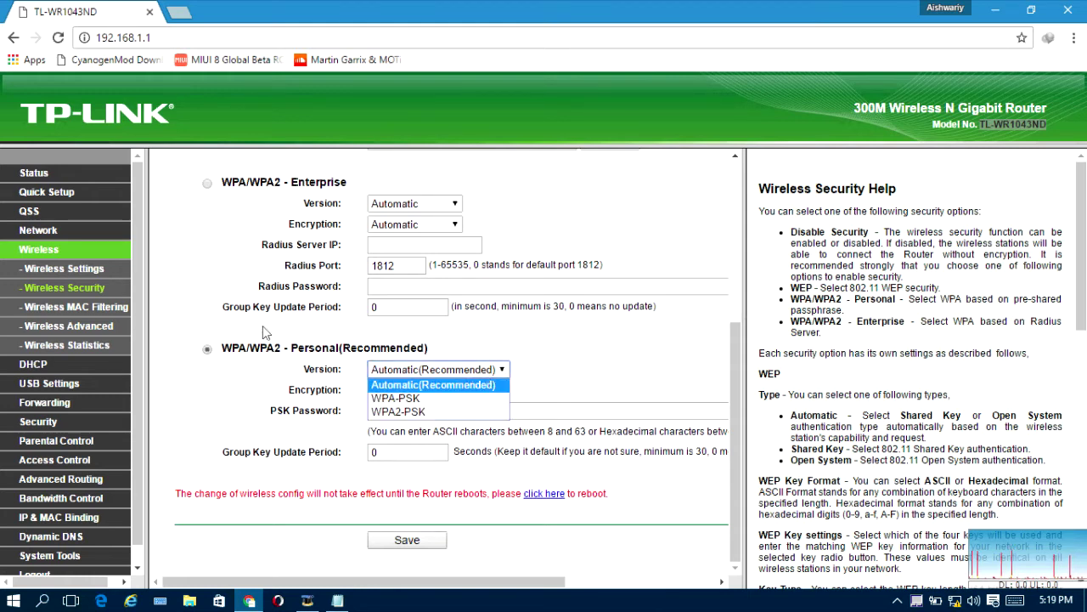
{"action": "left_click", "coordinate": [254, 356]}
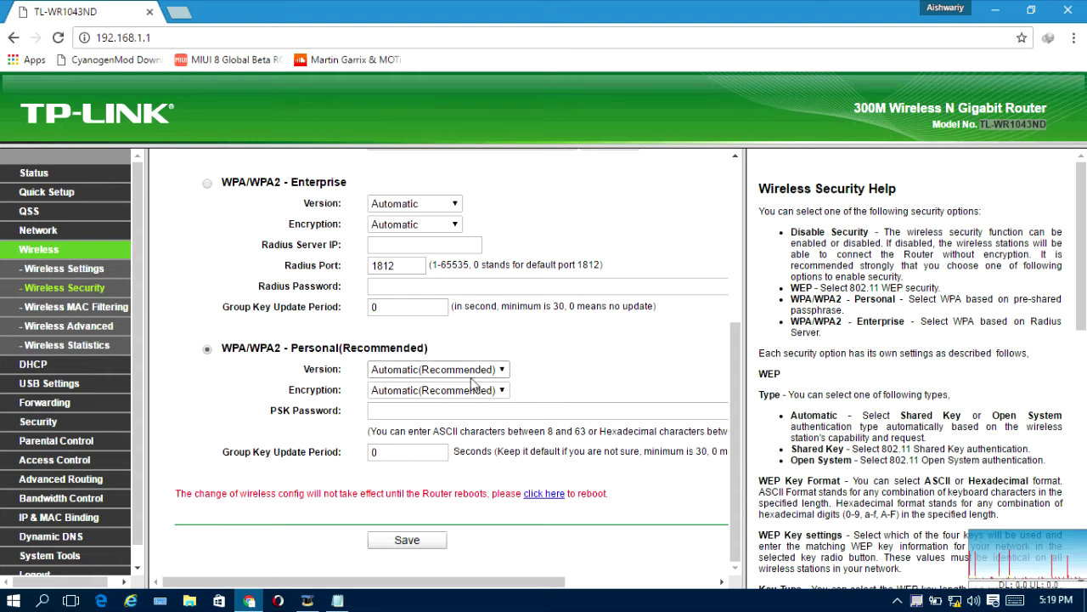
{"action": "left_click", "coordinate": [474, 371]}
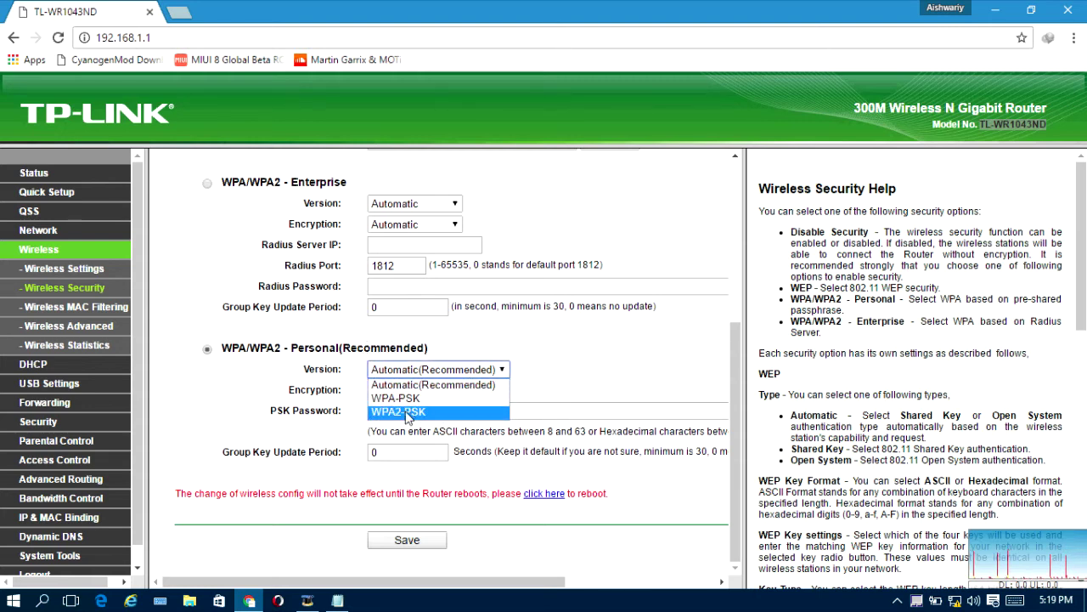
{"action": "left_click", "coordinate": [431, 413]}
Step: Set encryption to AES and enter the PSK password
{"action": "left_click", "coordinate": [408, 392]}
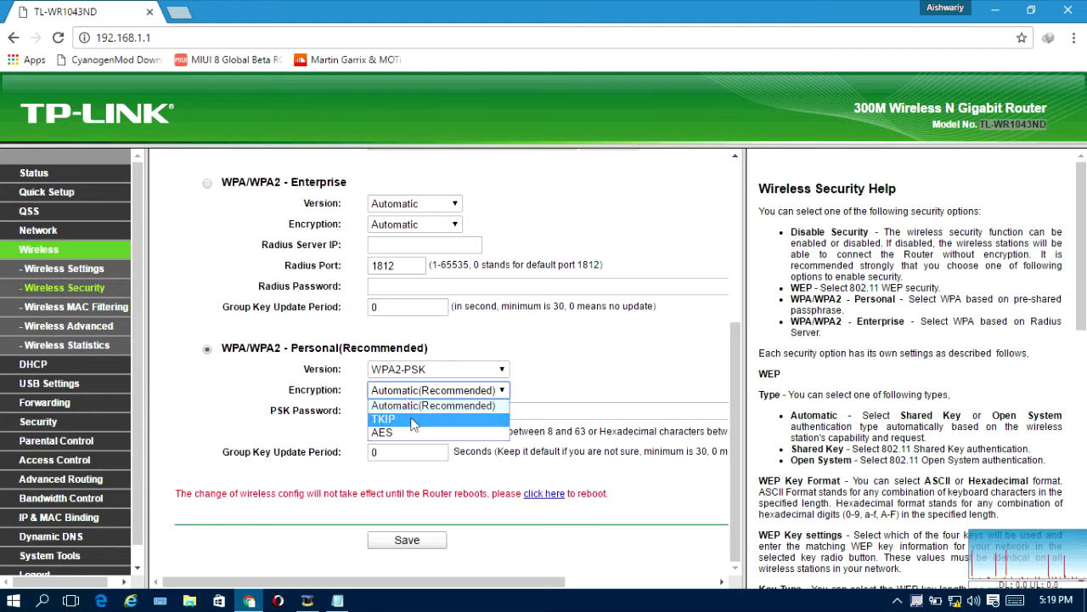
{"action": "left_click", "coordinate": [412, 432]}
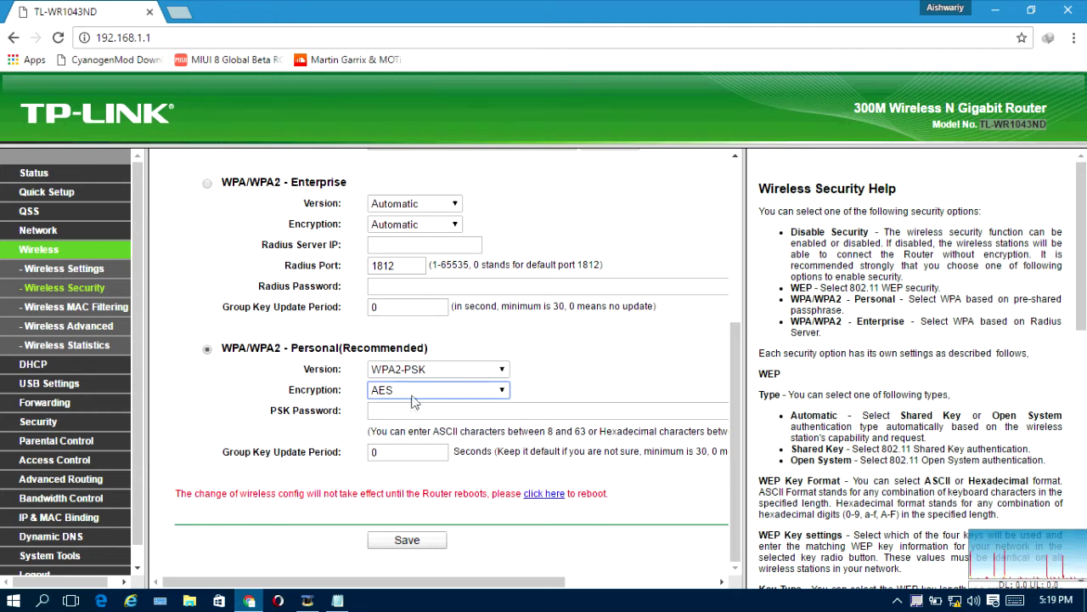
{"action": "left_click", "coordinate": [413, 398]}
{"action": "left_click", "coordinate": [413, 397]}
{"action": "left_click", "coordinate": [415, 412]}
{"action": "type", "text": "1"}
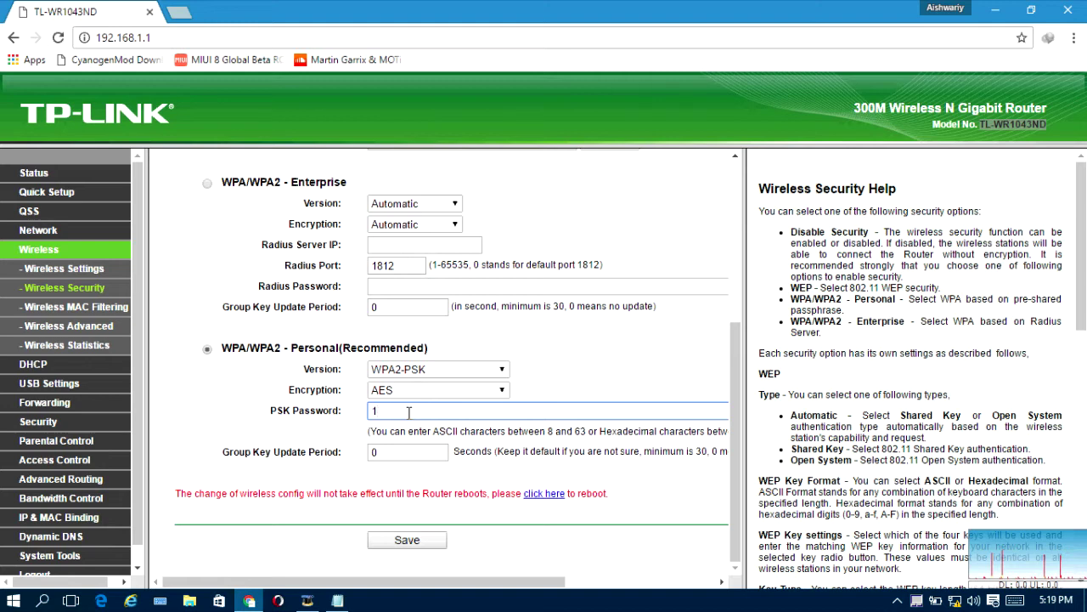
{"action": "type", "text": "234567890"}
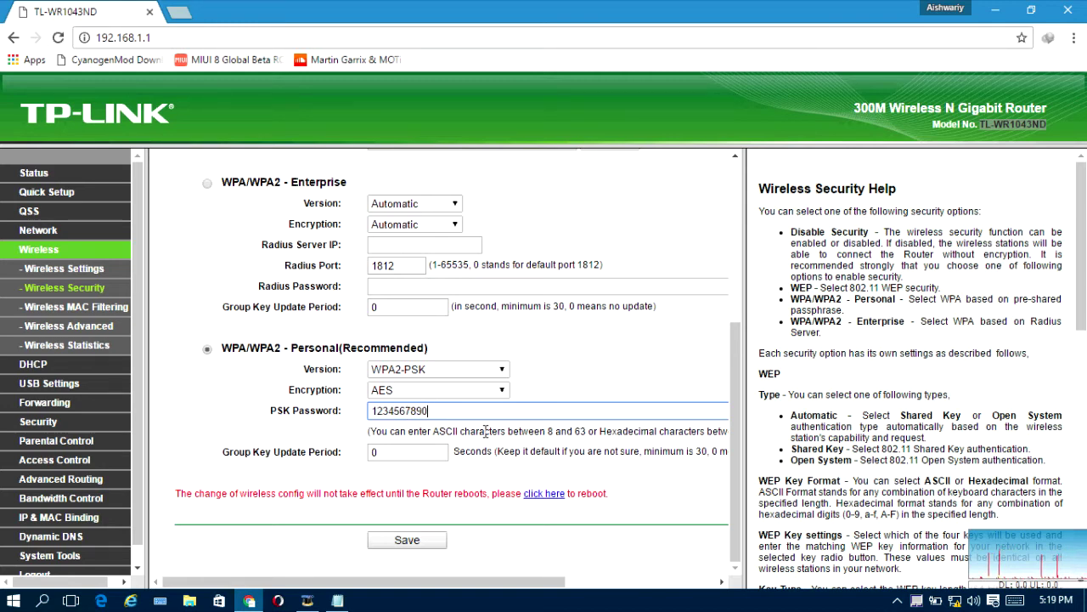
Step: Save the WPA2-PSK security settings and dismiss the reboot reminder
{"action": "left_click", "coordinate": [430, 539]}
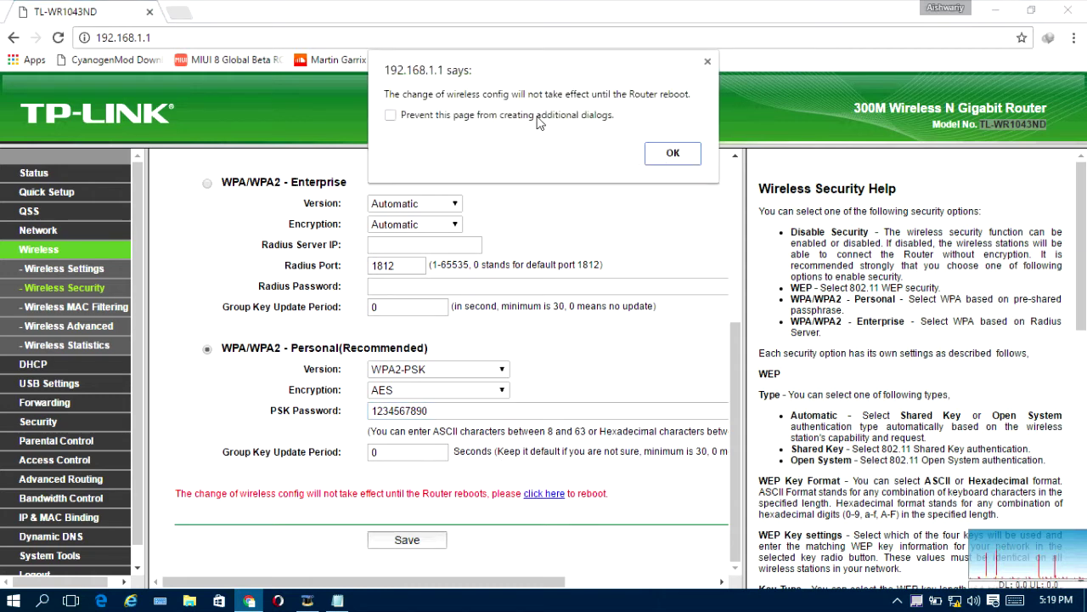
{"action": "left_click", "coordinate": [672, 153]}
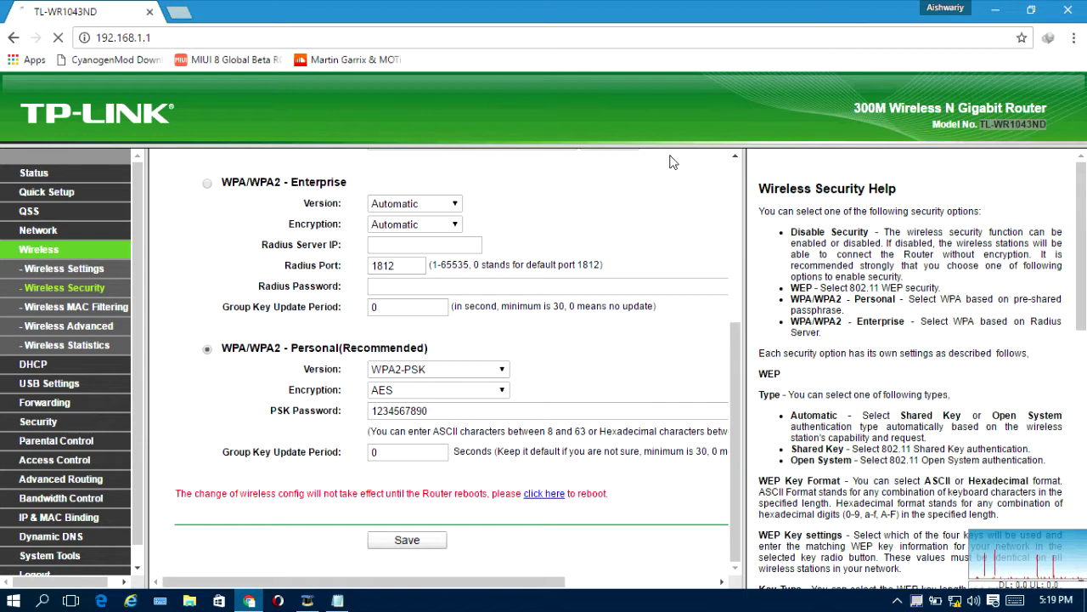
{"action": "scroll", "coordinate": [611, 298], "scroll_direction": "down", "scroll_amount": 3}
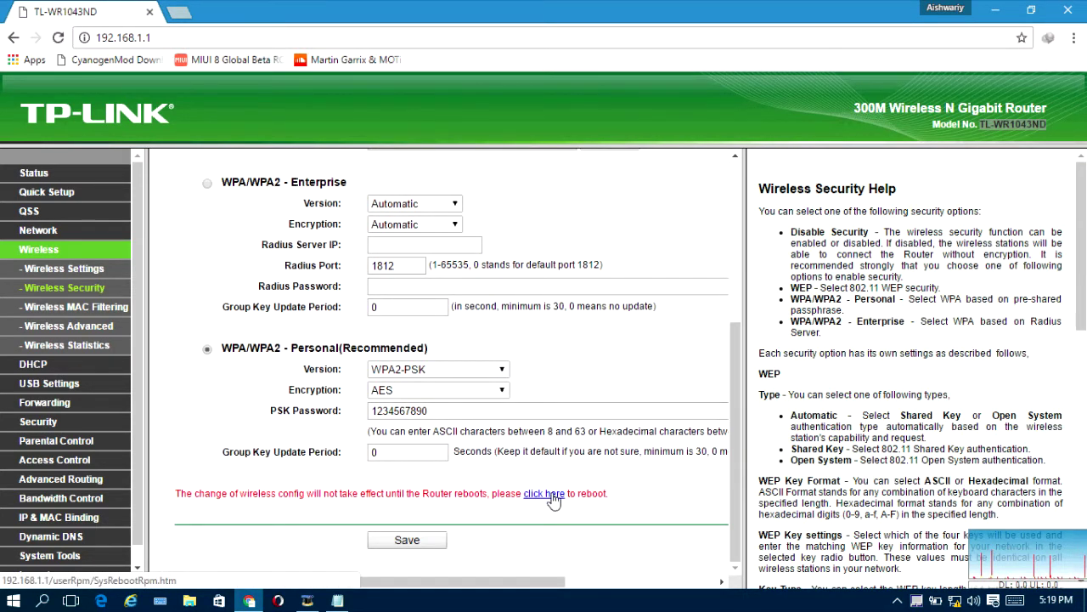
{"action": "scroll", "coordinate": [553, 500], "scroll_direction": "up", "scroll_amount": 3}
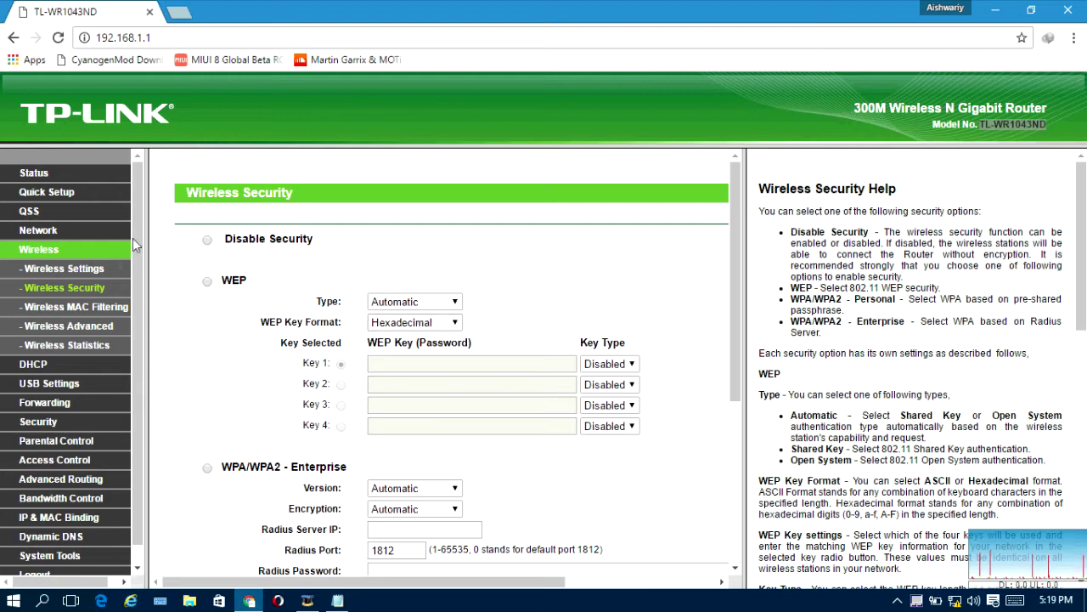
{"action": "left_click", "coordinate": [38, 231]}
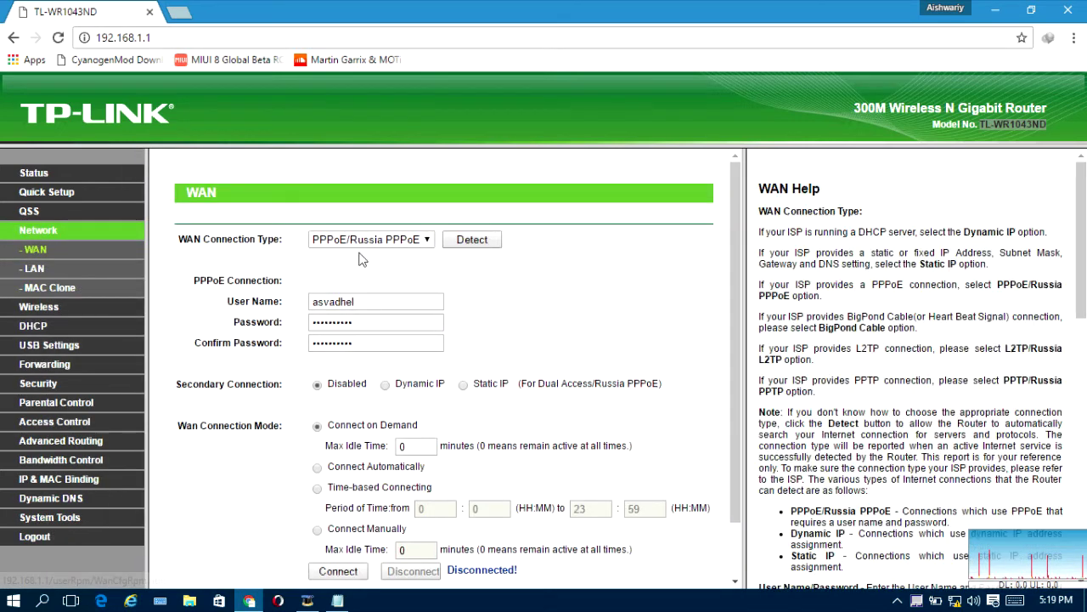
Step: Verify the ASV wireless name and PPPoE WAN connection type before going to MAC Clone
{"action": "left_click", "coordinate": [38, 307]}
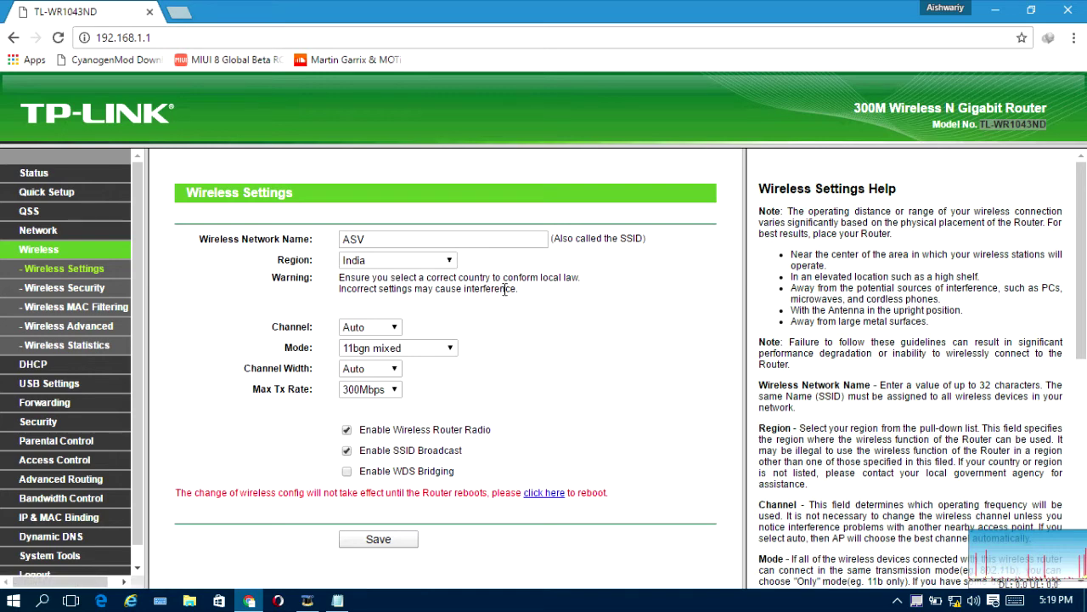
{"action": "left_click", "coordinate": [39, 230]}
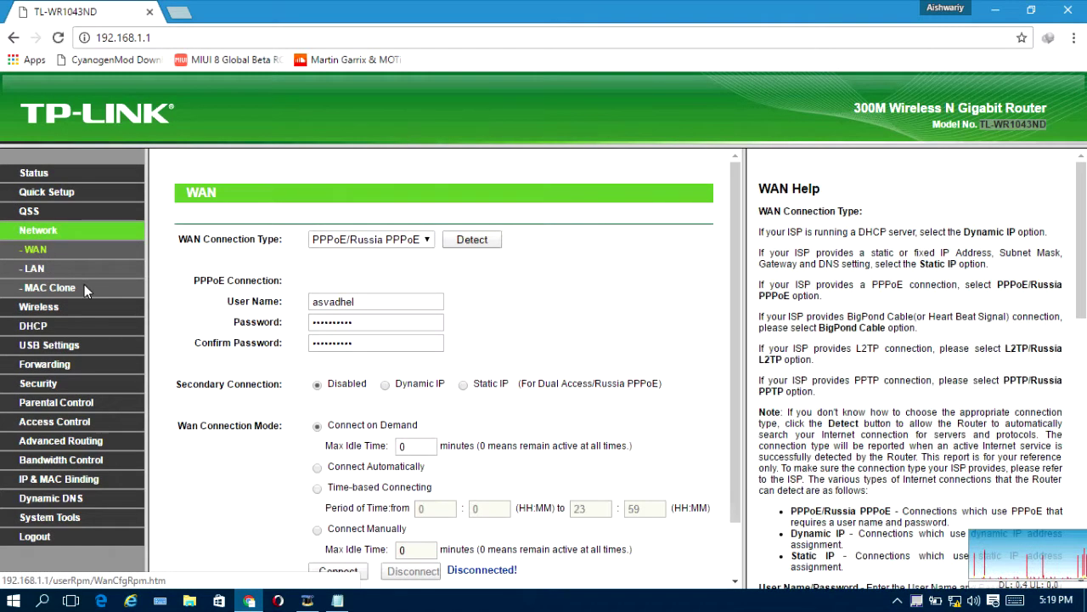
{"action": "left_click", "coordinate": [367, 245]}
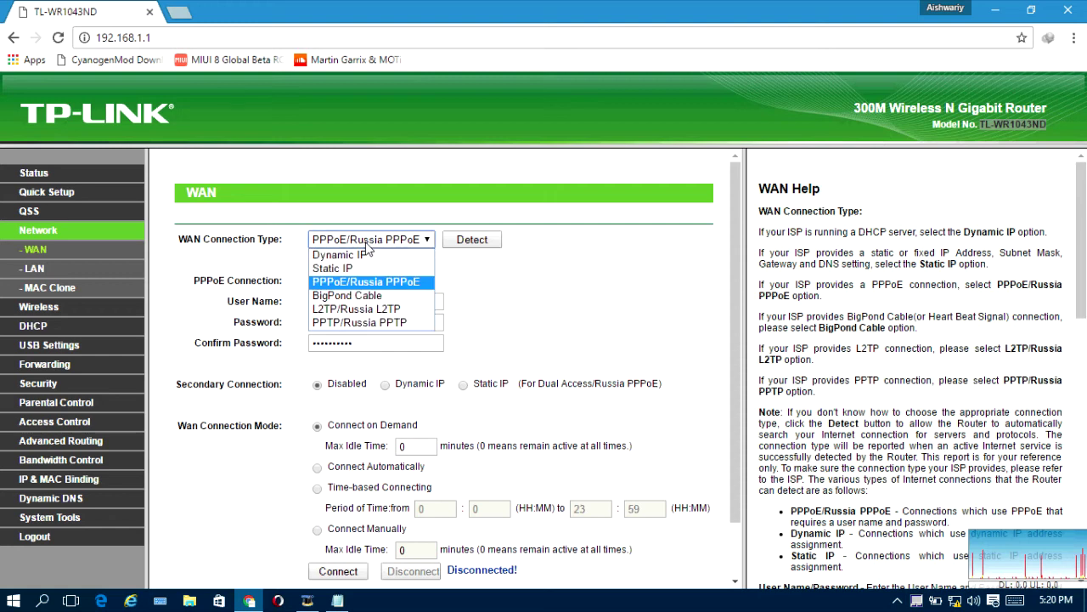
{"action": "left_click", "coordinate": [367, 245]}
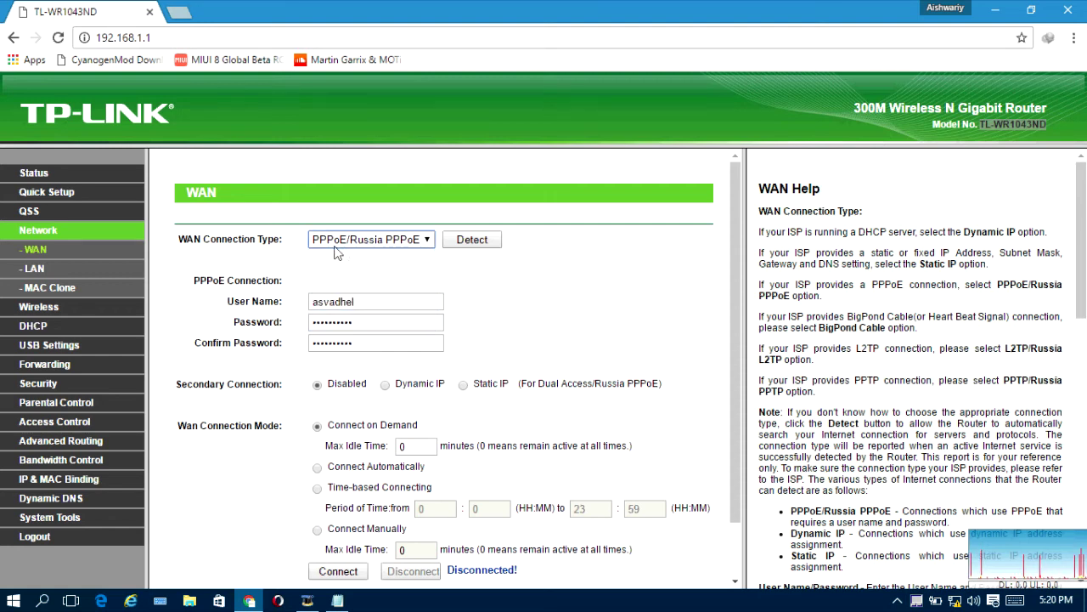
{"action": "left_click", "coordinate": [367, 245]}
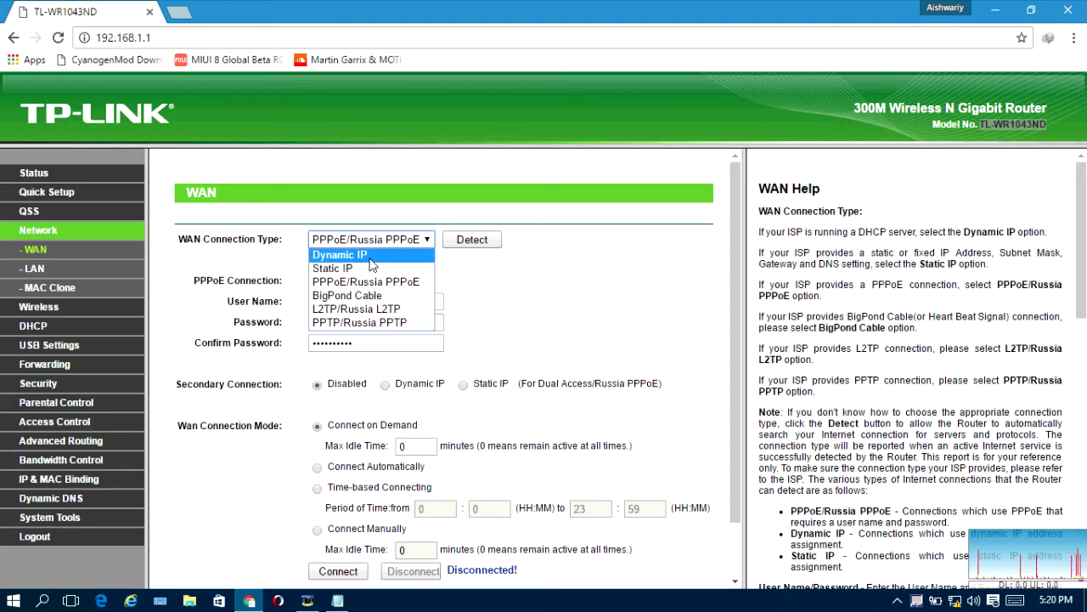
{"action": "left_click", "coordinate": [36, 289]}
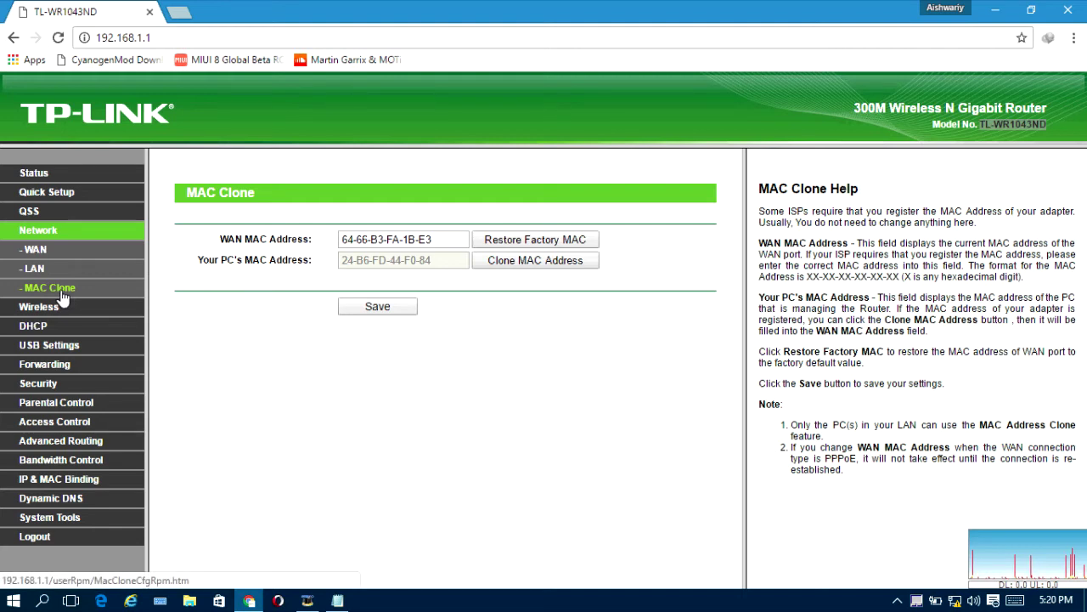
{"action": "triple_click", "coordinate": [384, 239]}
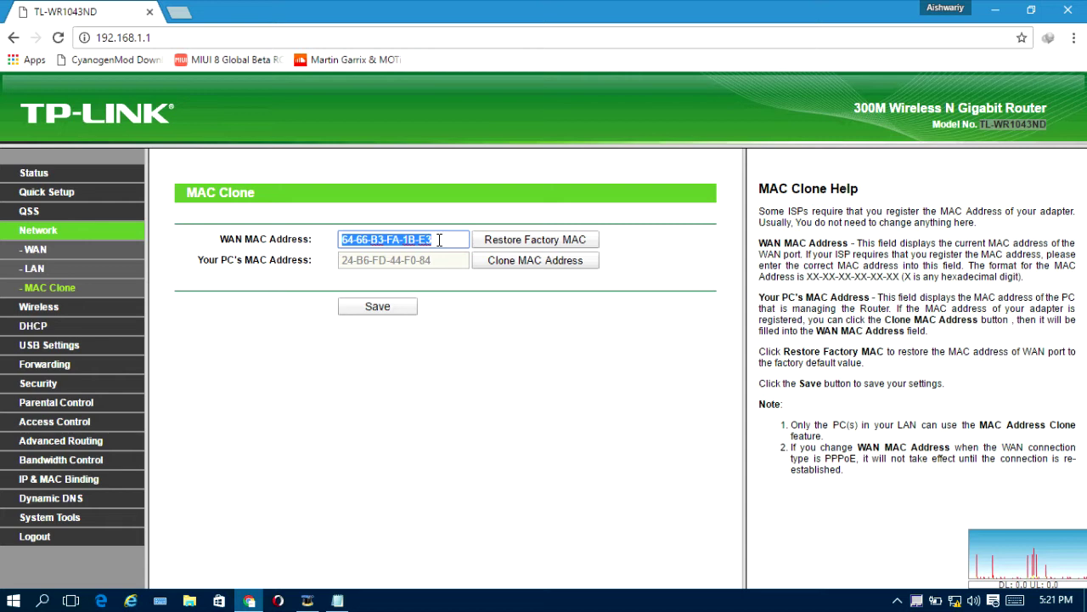
{"action": "left_click", "coordinate": [441, 260]}
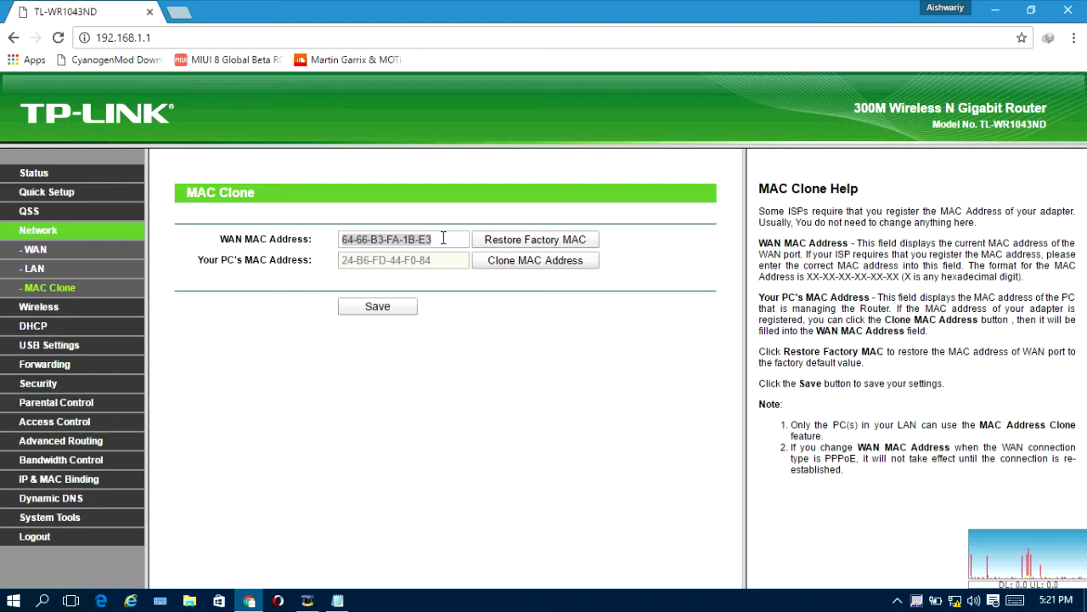
{"action": "left_click", "coordinate": [442, 239]}
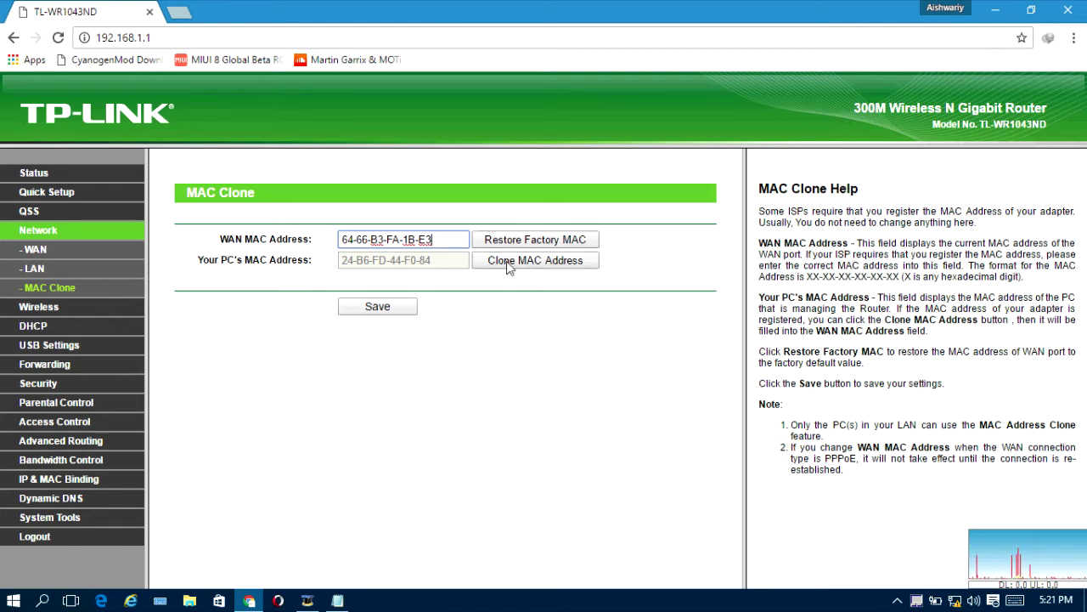
Step: Clone the PC's MAC address into WAN MAC Address and save
{"action": "left_click", "coordinate": [350, 261]}
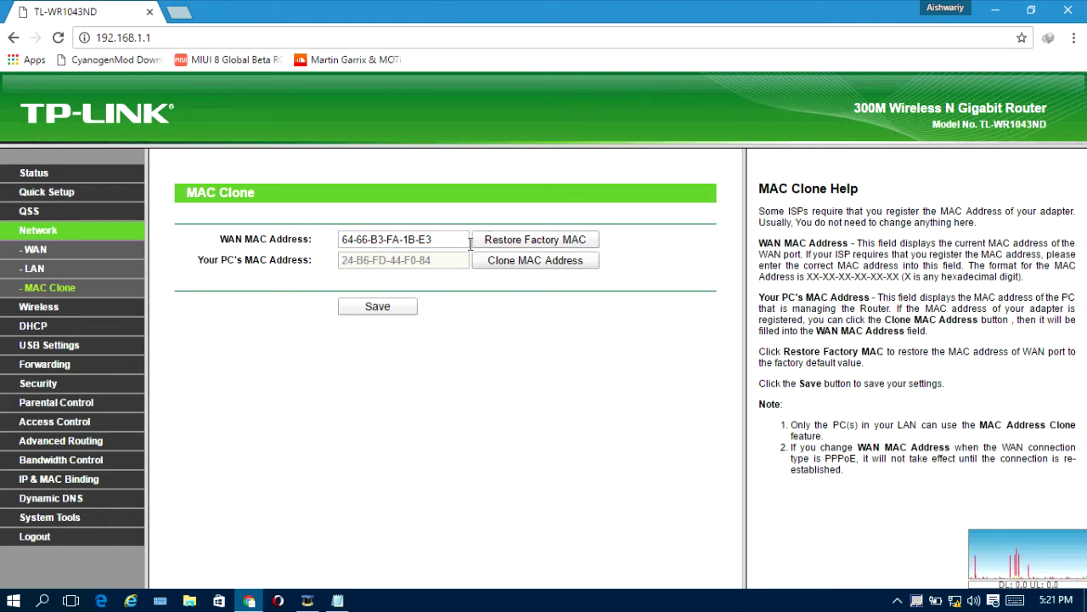
{"action": "left_click", "coordinate": [527, 265]}
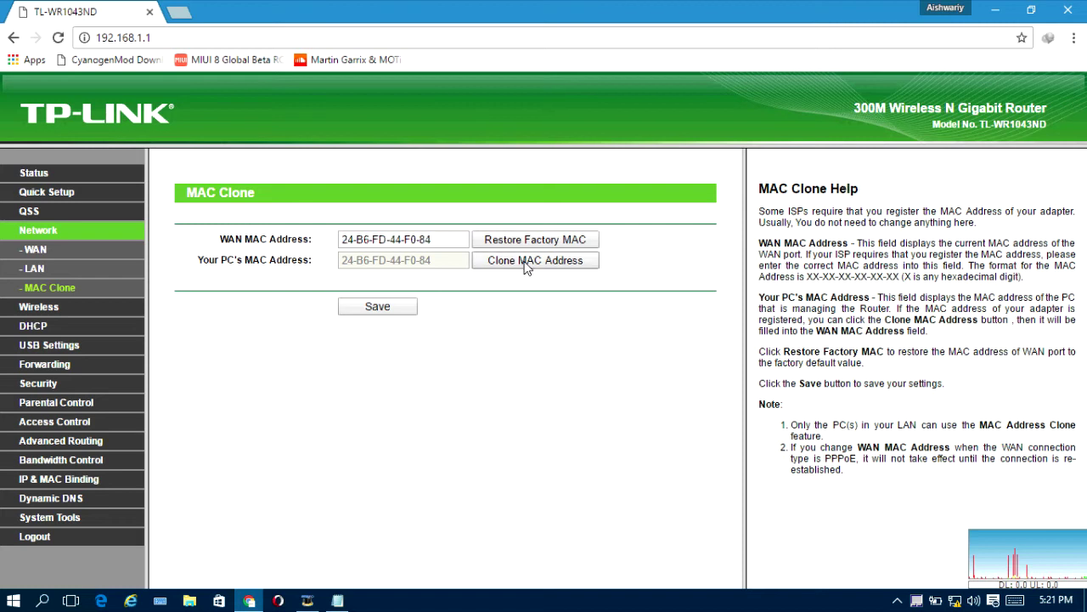
{"action": "left_click_drag", "start_coordinate": [344, 240], "coordinate": [440, 240]}
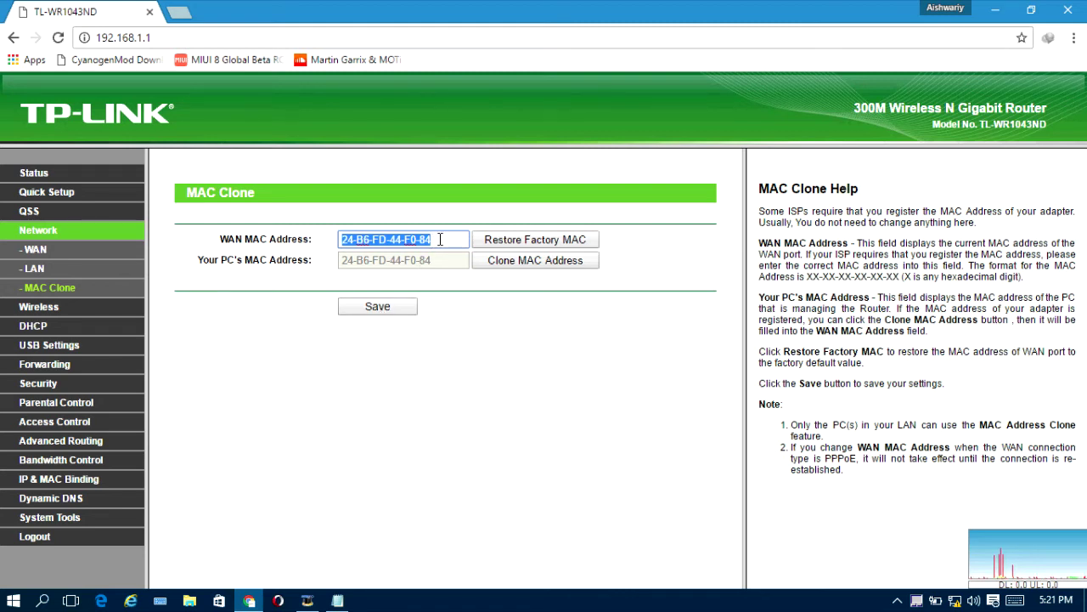
{"action": "left_click", "coordinate": [440, 240]}
{"action": "left_click", "coordinate": [374, 308]}
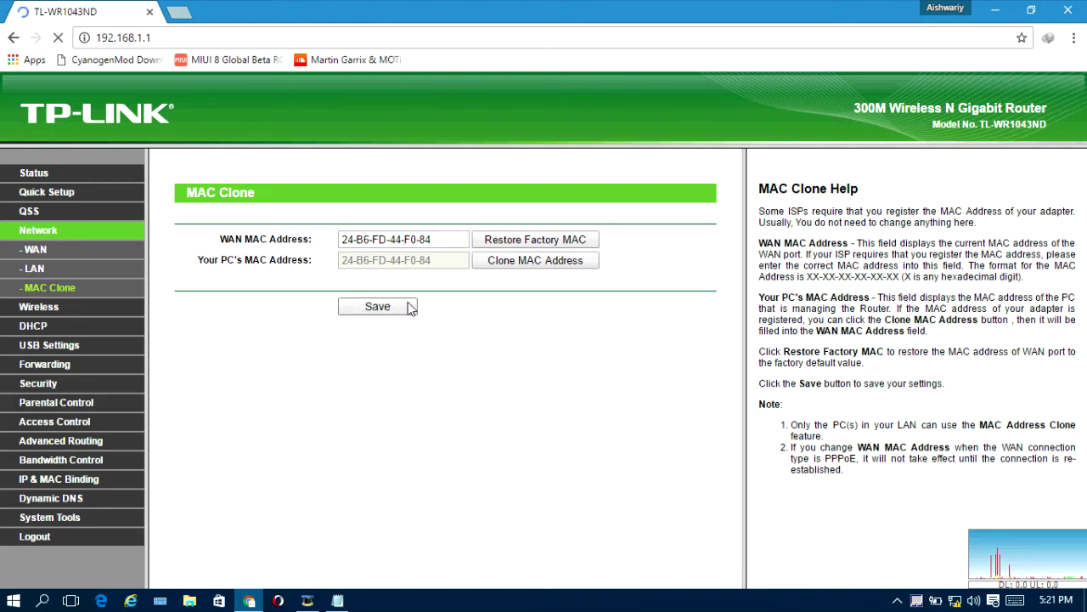
Step: Connect the PPPoE WAN link from the WAN page
{"action": "left_click", "coordinate": [19, 252]}
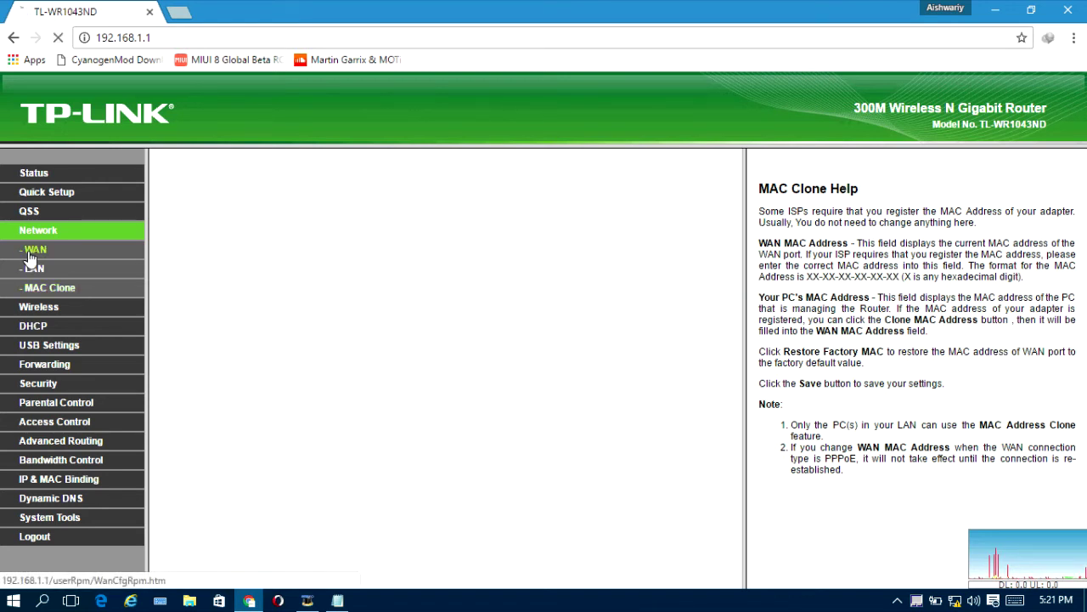
{"action": "scroll", "coordinate": [501, 473], "scroll_direction": "down", "scroll_amount": 1}
{"action": "left_click", "coordinate": [431, 505]}
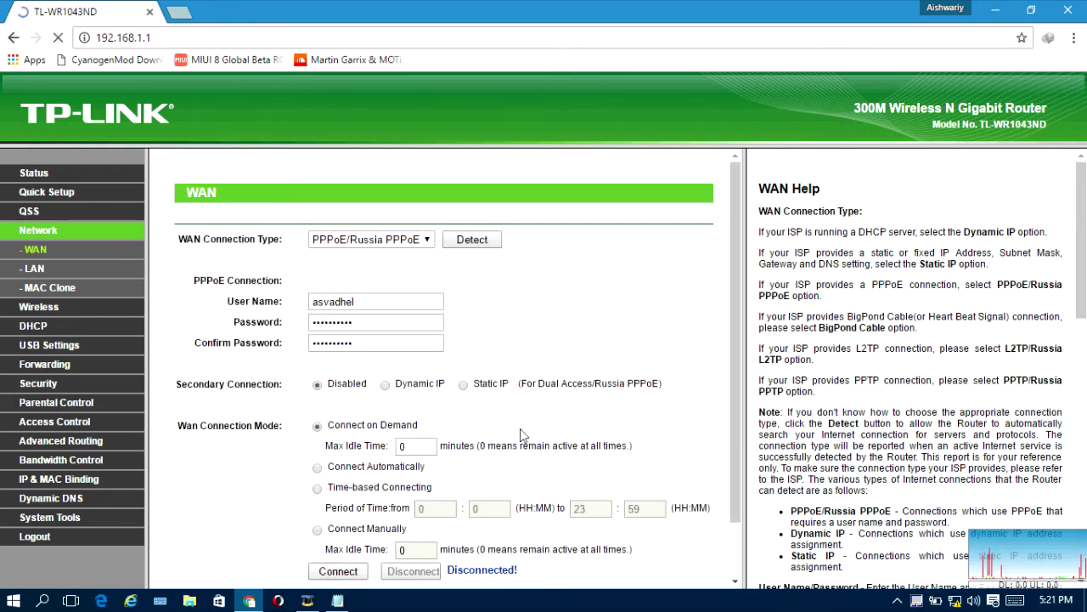
{"action": "scroll", "coordinate": [521, 423], "scroll_direction": "down", "scroll_amount": 1}
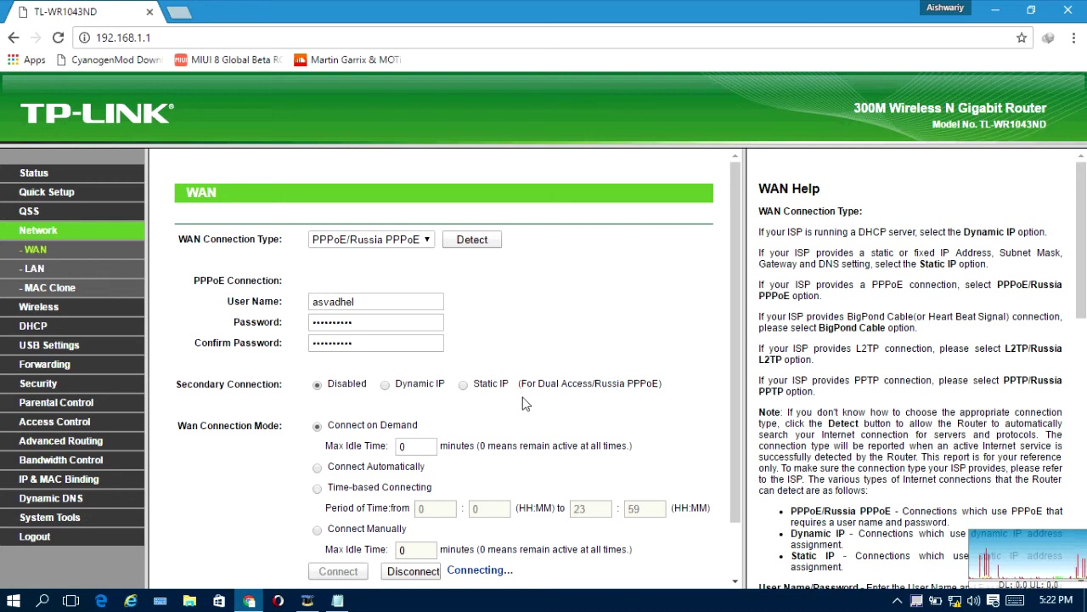
{"action": "scroll", "coordinate": [524, 405], "scroll_direction": "down", "scroll_amount": 2}
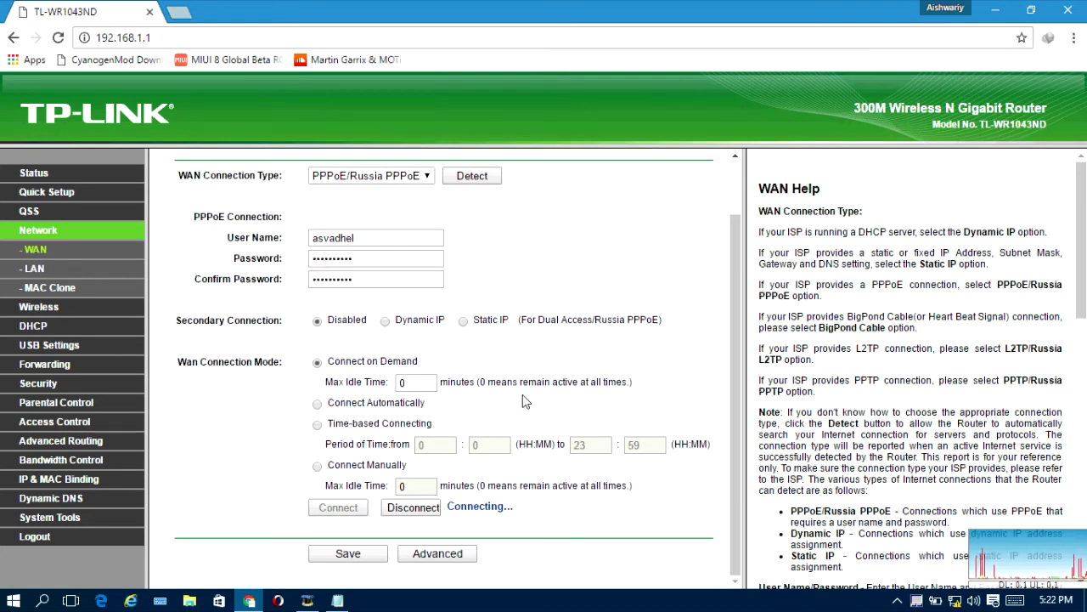
Step: Check the Status page shows WAN IP 10.31.33.112, then open a new browser tab
{"action": "key", "text": "F5"}
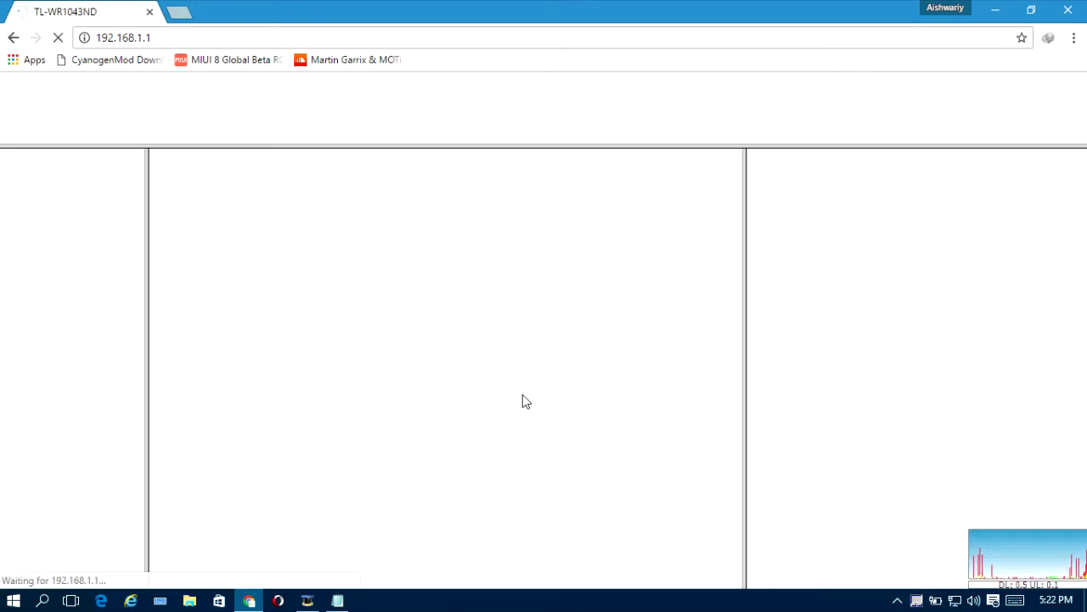
{"action": "scroll", "coordinate": [523, 394], "scroll_direction": "down", "scroll_amount": 4}
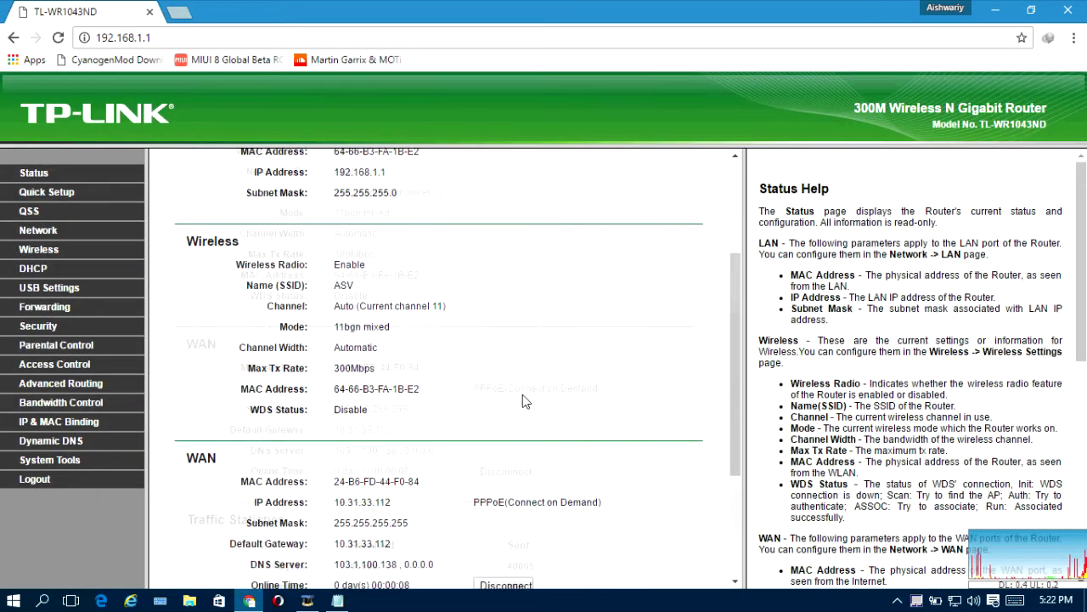
{"action": "left_click_drag", "start_coordinate": [334, 363], "coordinate": [429, 451]}
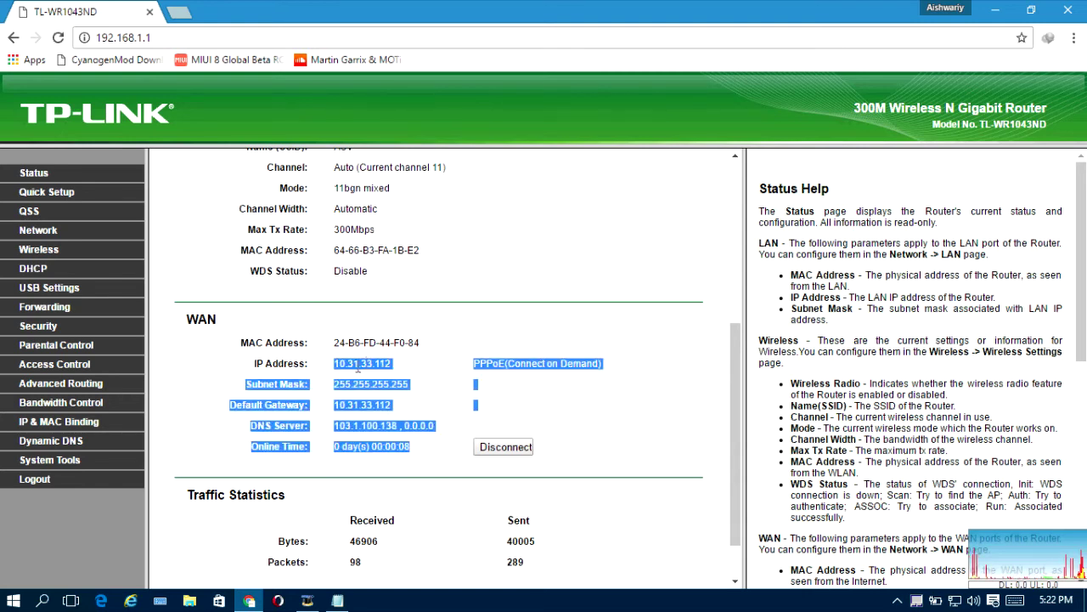
{"action": "left_click", "coordinate": [356, 401]}
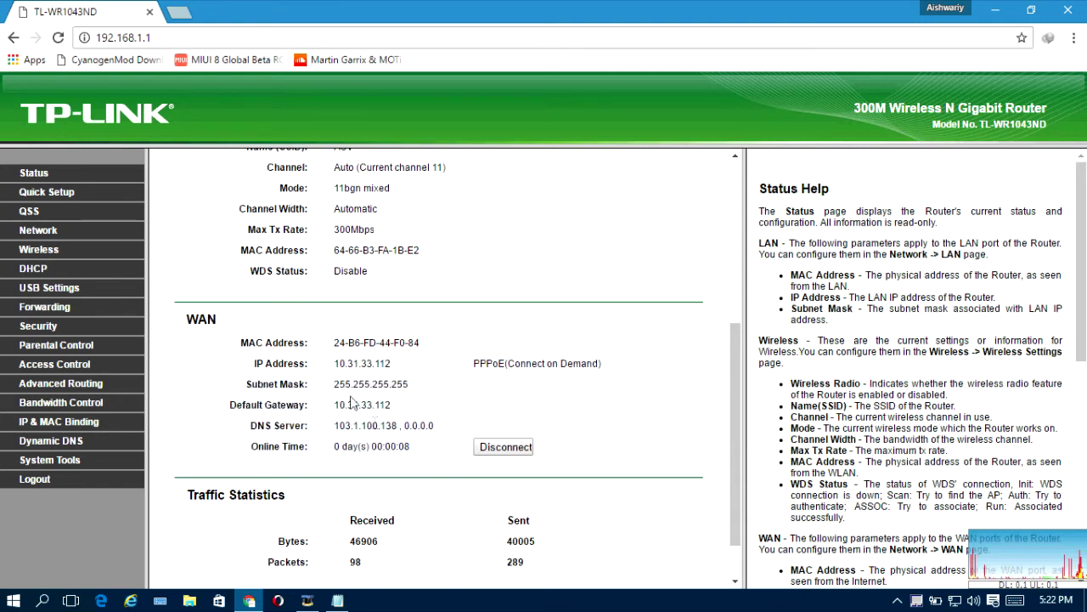
{"action": "left_click", "coordinate": [177, 11]}
Step: Load google.com, then start opening YouTube in another tab
{"action": "type", "text": "go"}
{"action": "key", "text": "Down"}
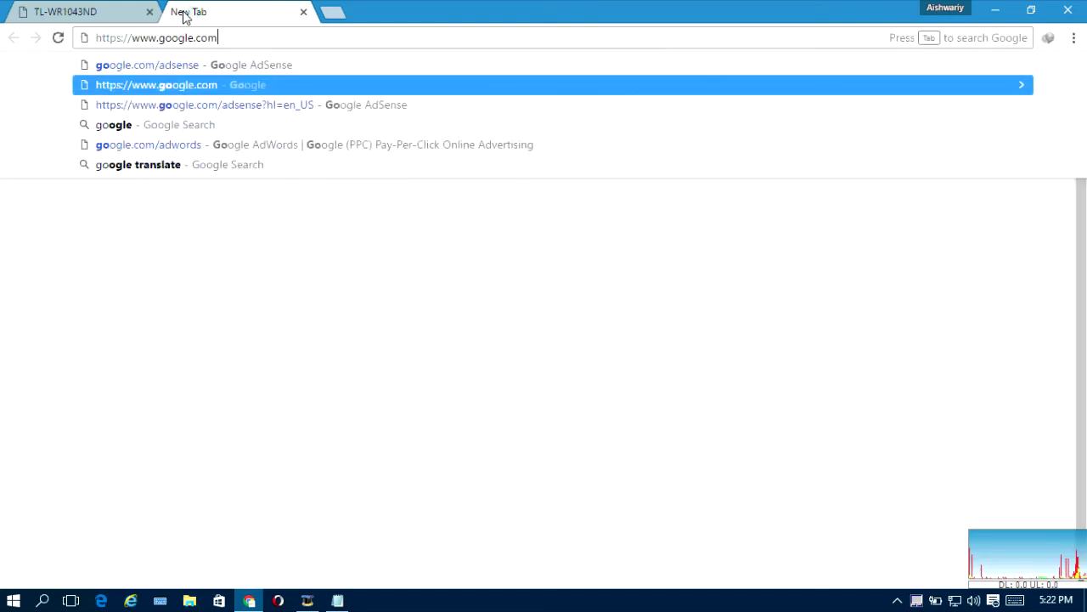
{"action": "key", "text": "Return"}
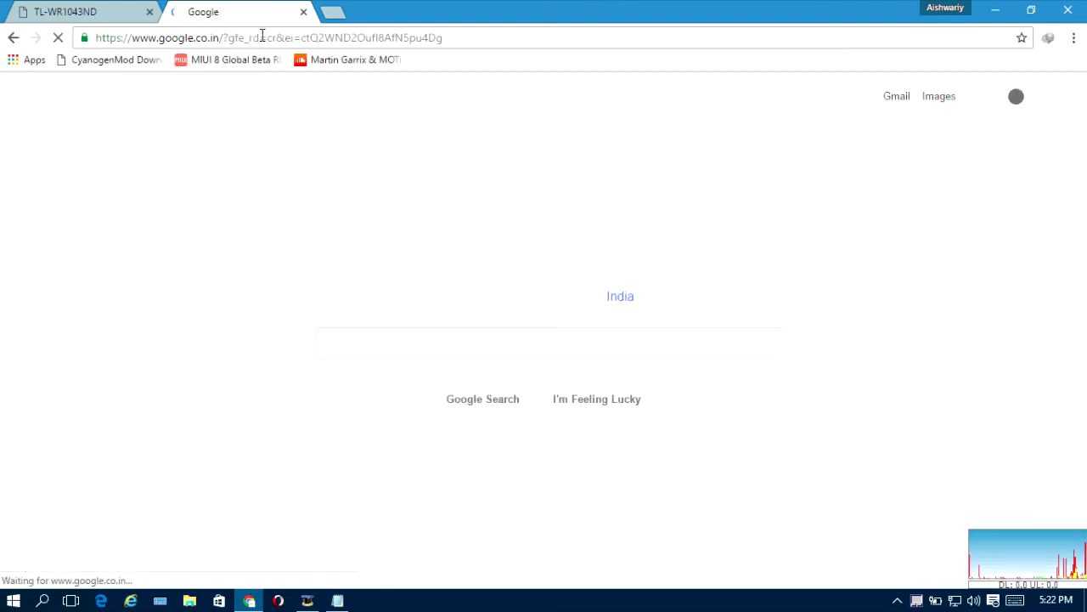
{"action": "left_click", "coordinate": [332, 11]}
{"action": "type", "text": "y"}
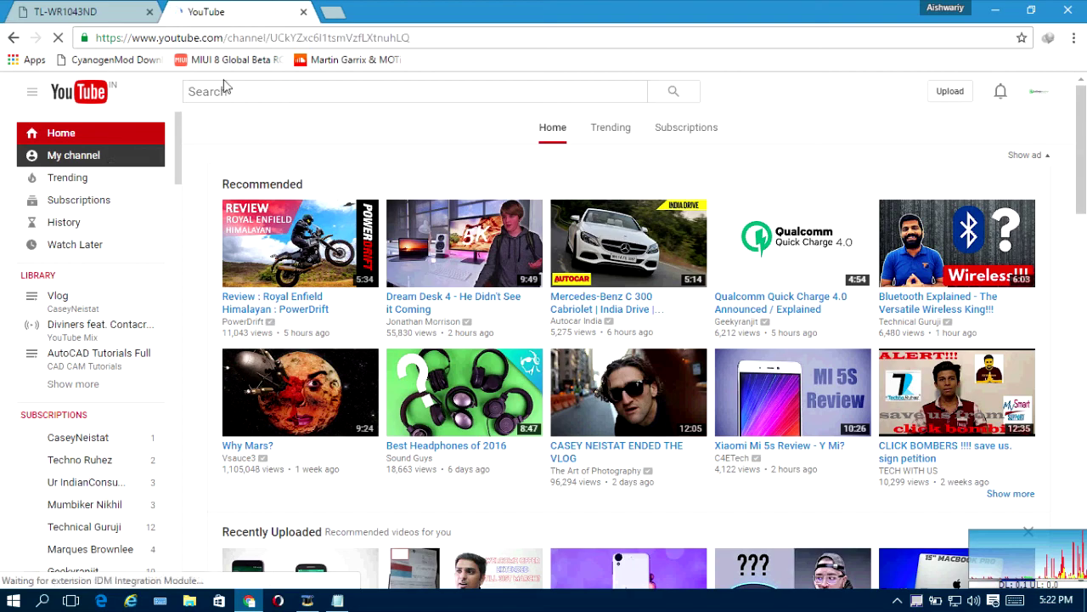
Step: Close the YouTube tab and reboot the router from System Tools > Reboot
{"action": "left_click", "coordinate": [304, 12]}
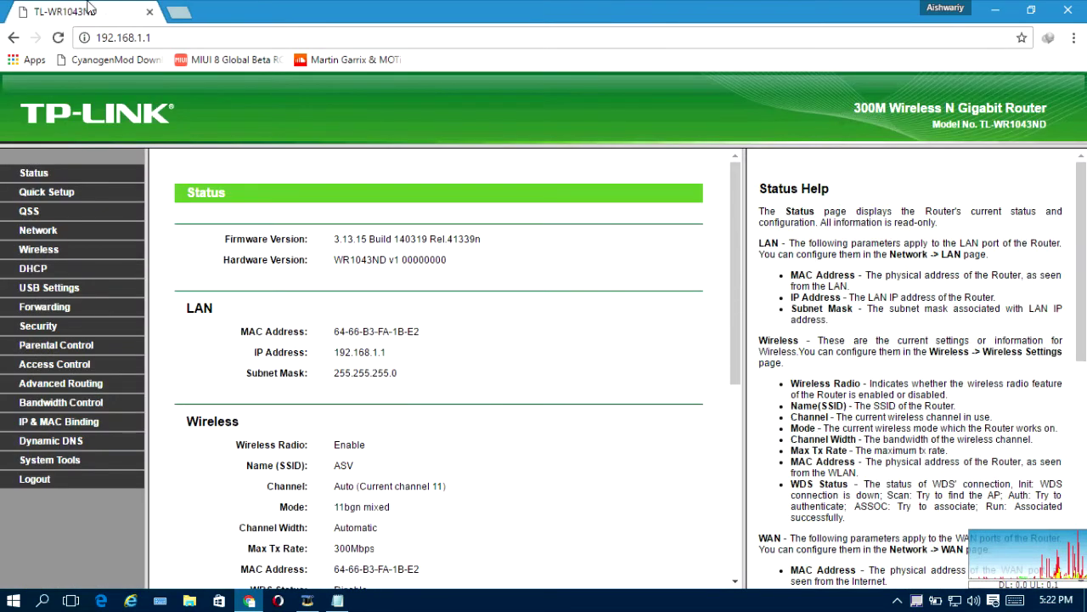
{"action": "scroll", "coordinate": [376, 348], "scroll_direction": "down", "scroll_amount": 5}
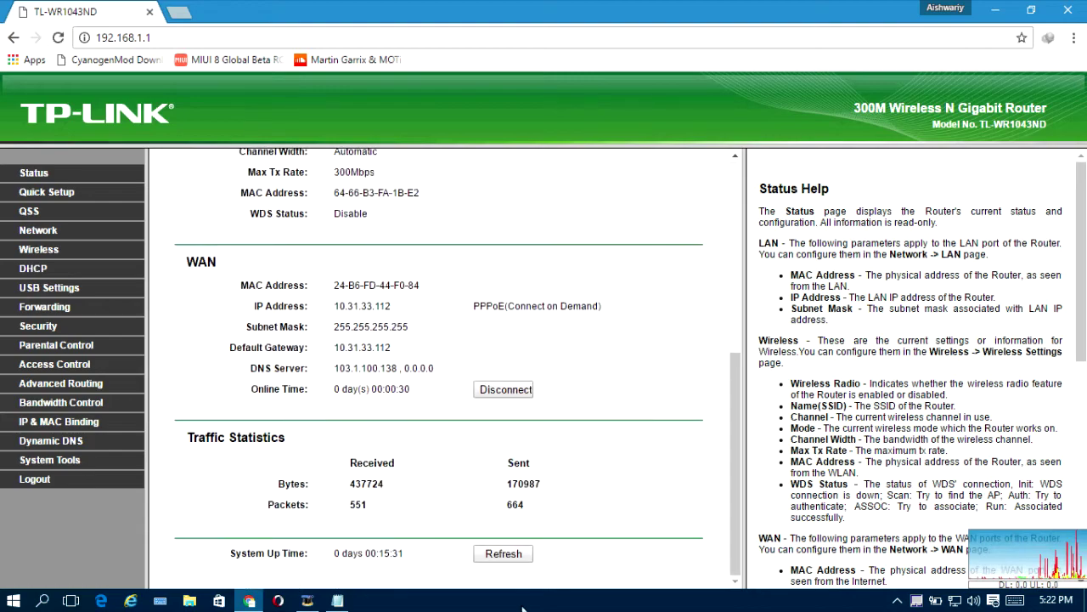
{"action": "left_click", "coordinate": [504, 553]}
{"action": "left_click", "coordinate": [38, 463]}
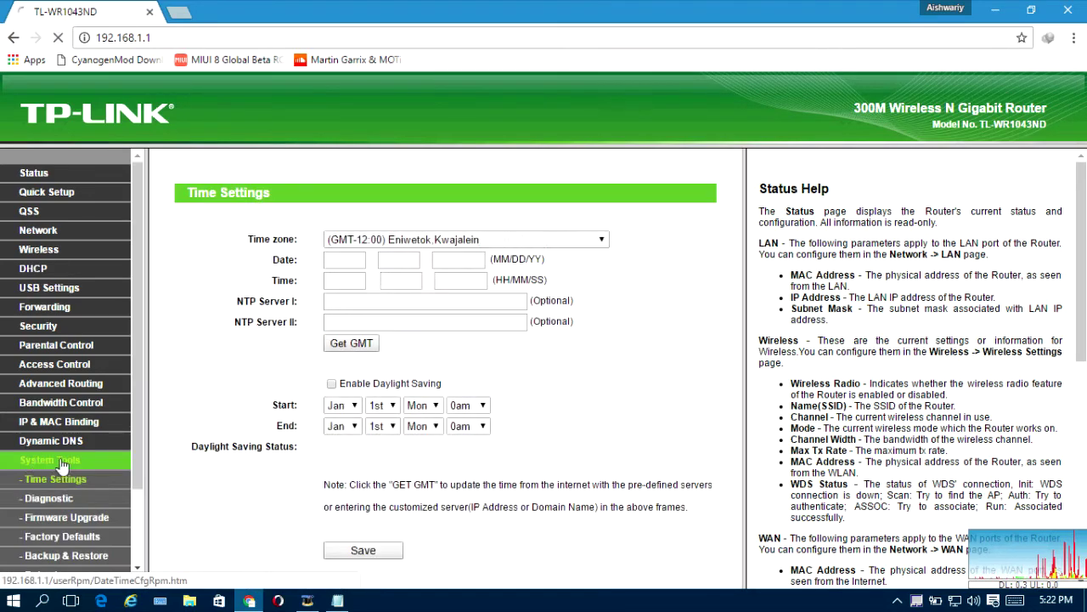
{"action": "scroll", "coordinate": [61, 466], "scroll_direction": "down", "scroll_amount": 2}
{"action": "left_click", "coordinate": [44, 480]}
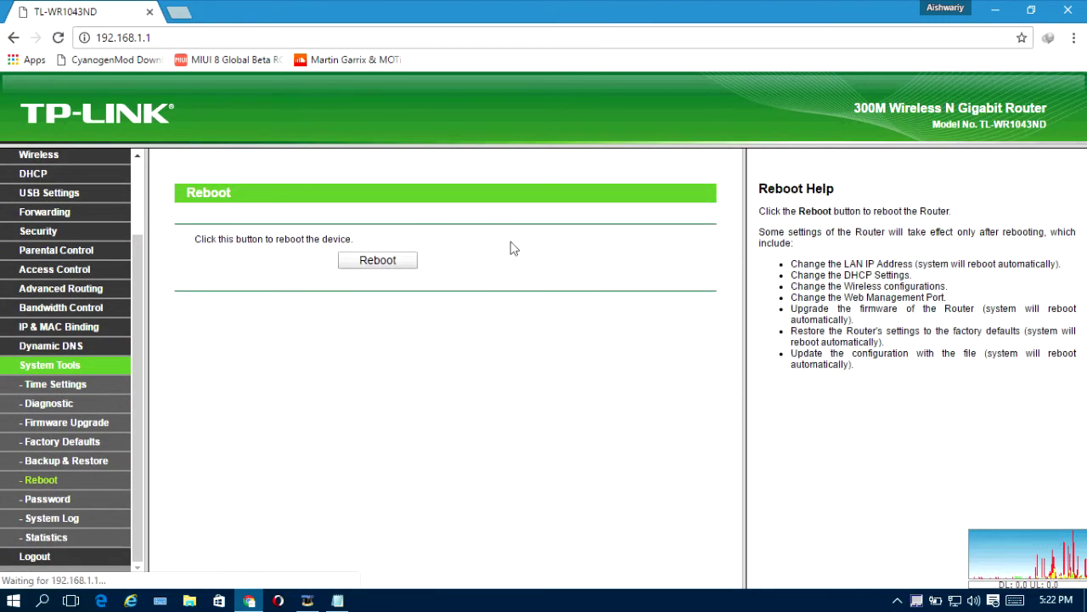
{"action": "left_click", "coordinate": [374, 264]}
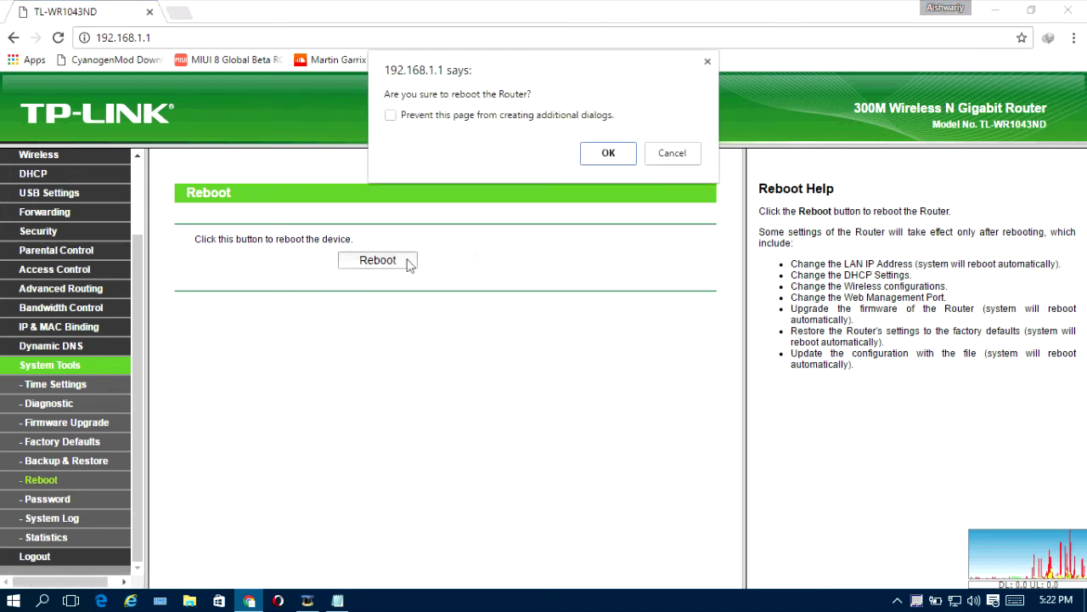
{"action": "left_click", "coordinate": [608, 155]}
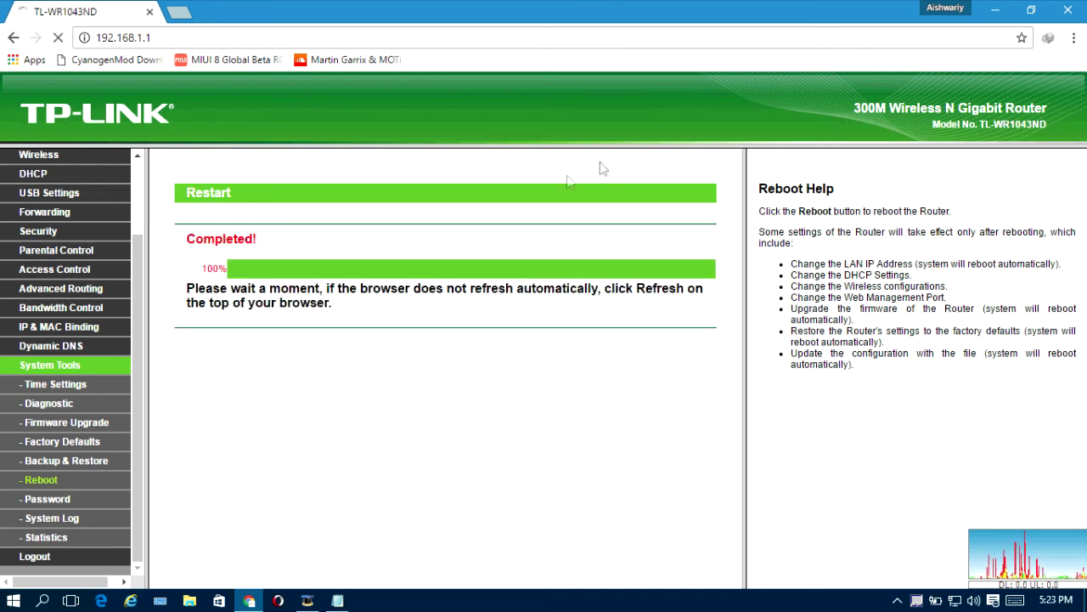
Step: Confirm the WAN reconnected via PPPoE with IP 10.31.11.10, then open a new tab
{"action": "scroll", "coordinate": [501, 340], "scroll_direction": "down", "scroll_amount": 4}
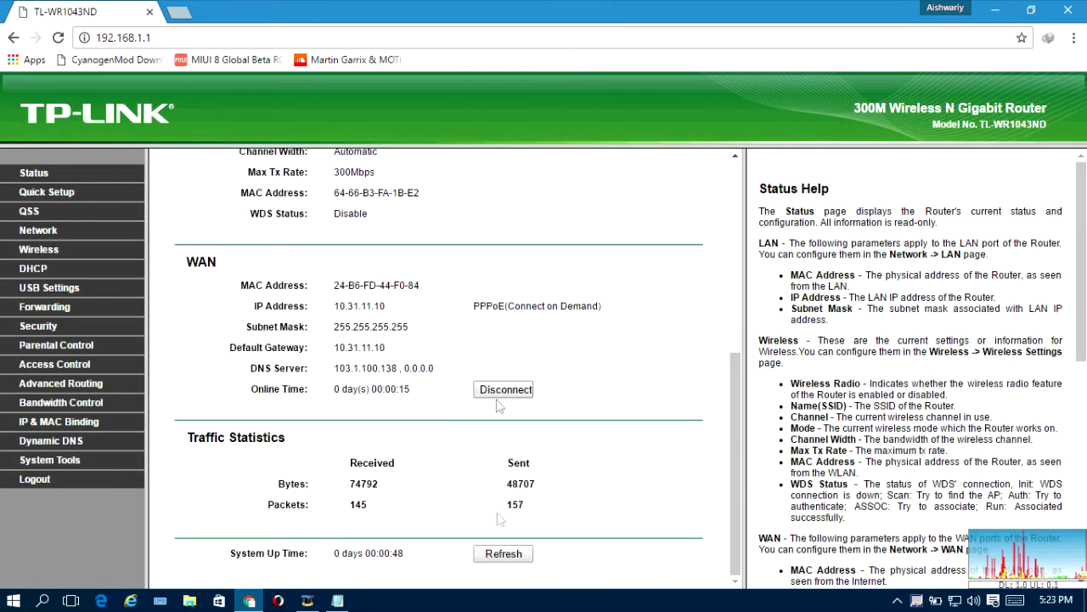
{"action": "left_click", "coordinate": [506, 555]}
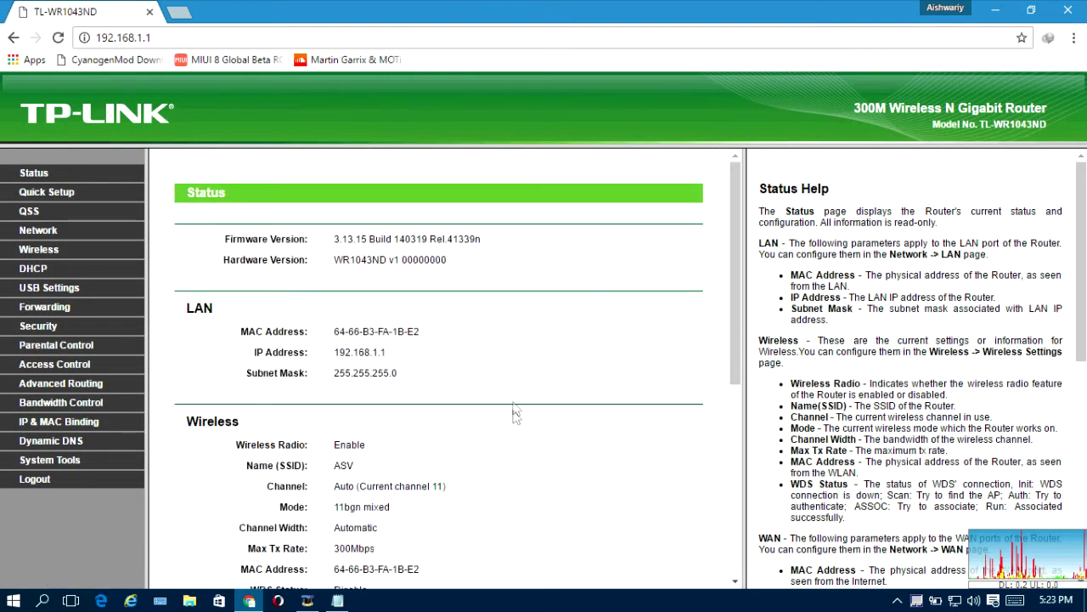
{"action": "scroll", "coordinate": [513, 396], "scroll_direction": "down", "scroll_amount": 4}
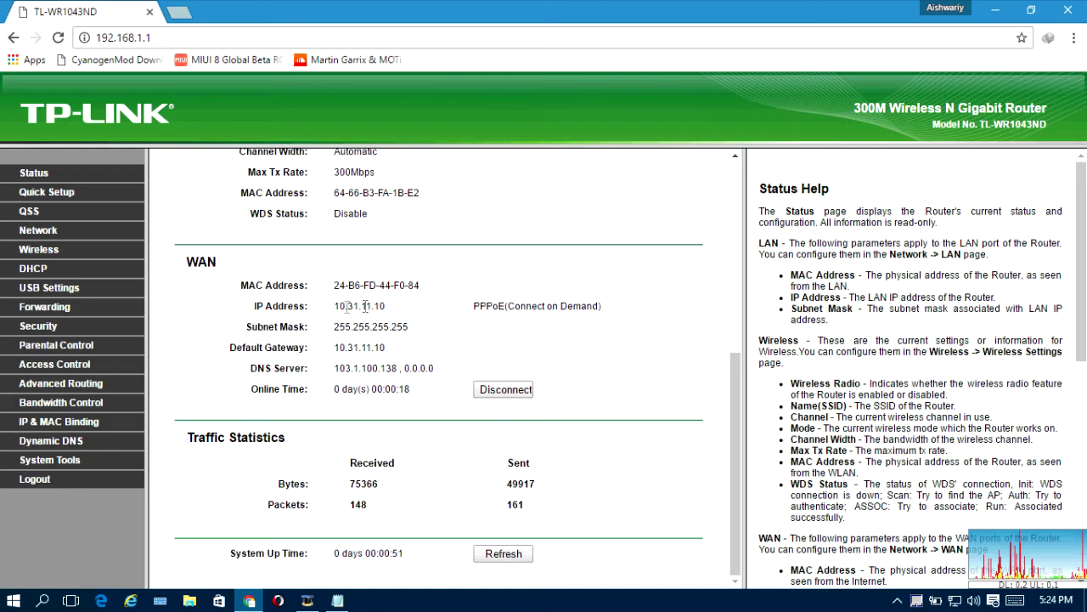
{"action": "left_click", "coordinate": [178, 11]}
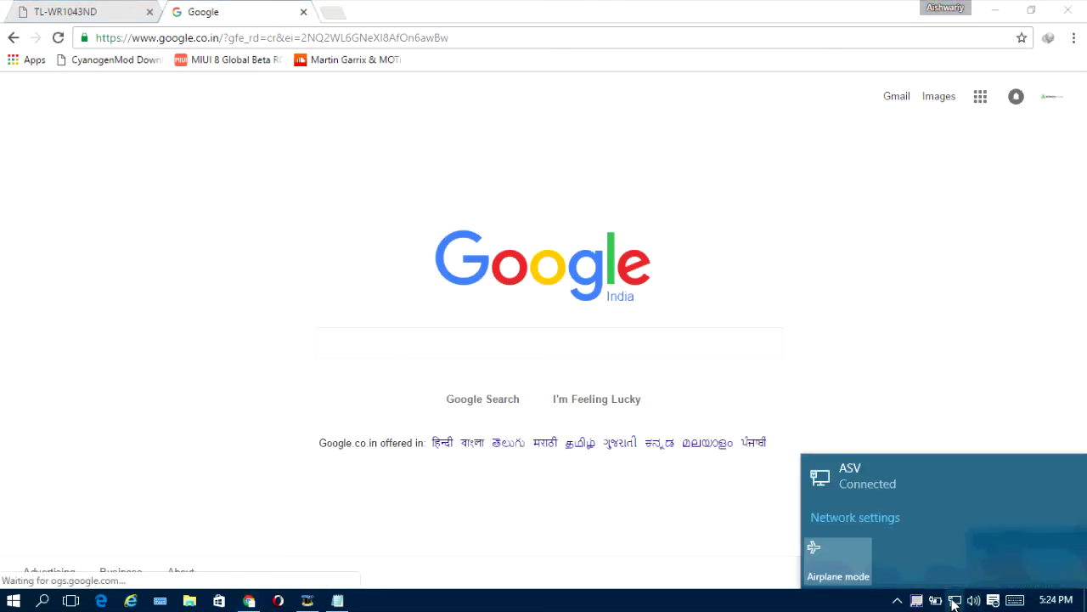
Step: Check the tray network menu, then select Chrome's address to replace Google with YouTube
{"action": "right_click", "coordinate": [954, 600]}
{"action": "left_click", "coordinate": [429, 6]}
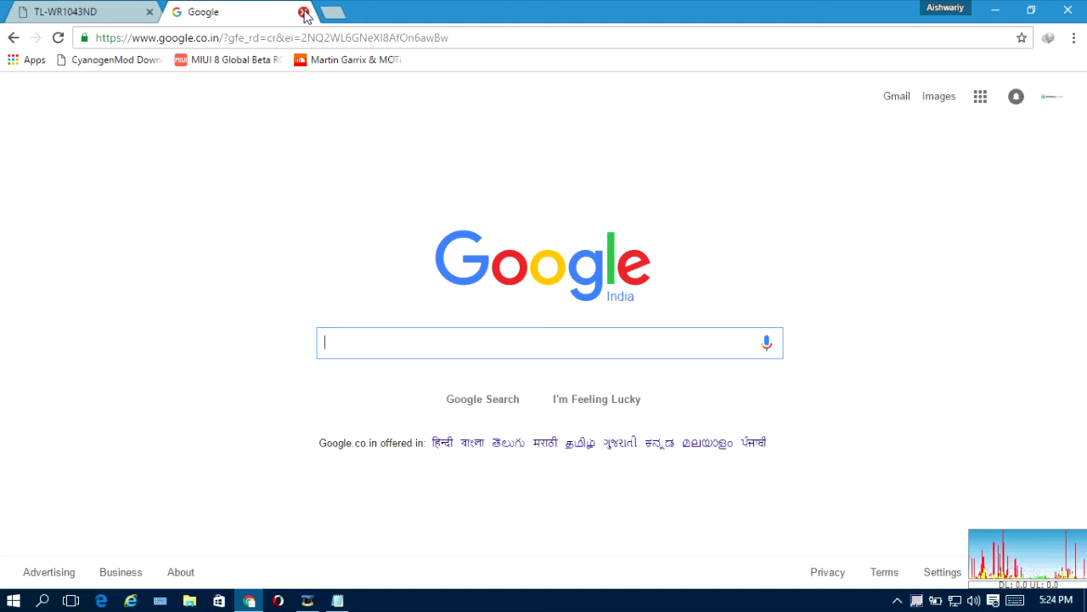
{"action": "left_click", "coordinate": [311, 38]}
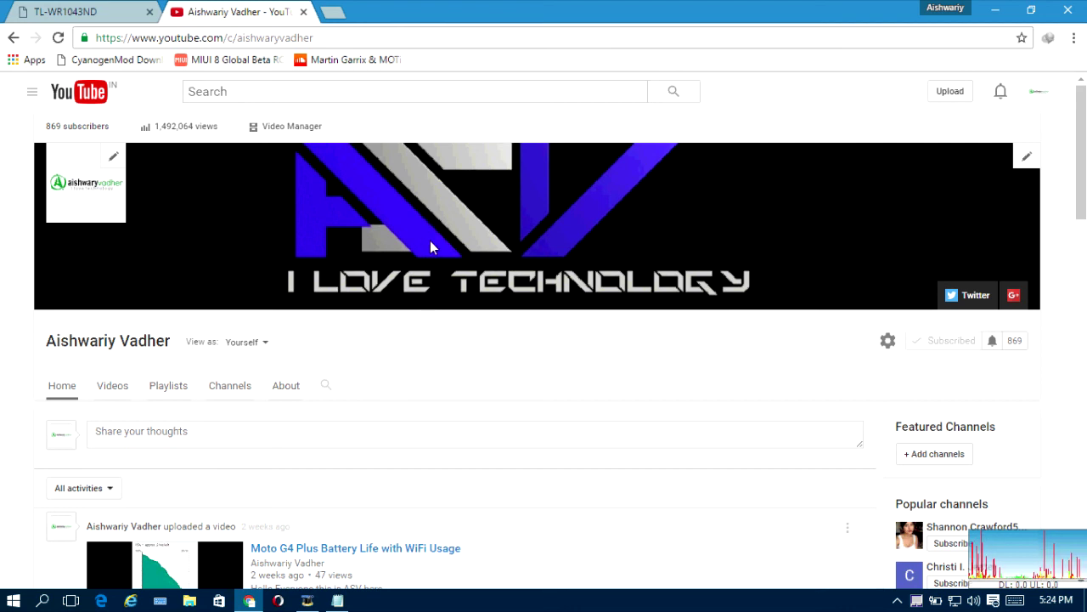
{"action": "scroll", "coordinate": [430, 242], "scroll_direction": "down", "scroll_amount": 1}
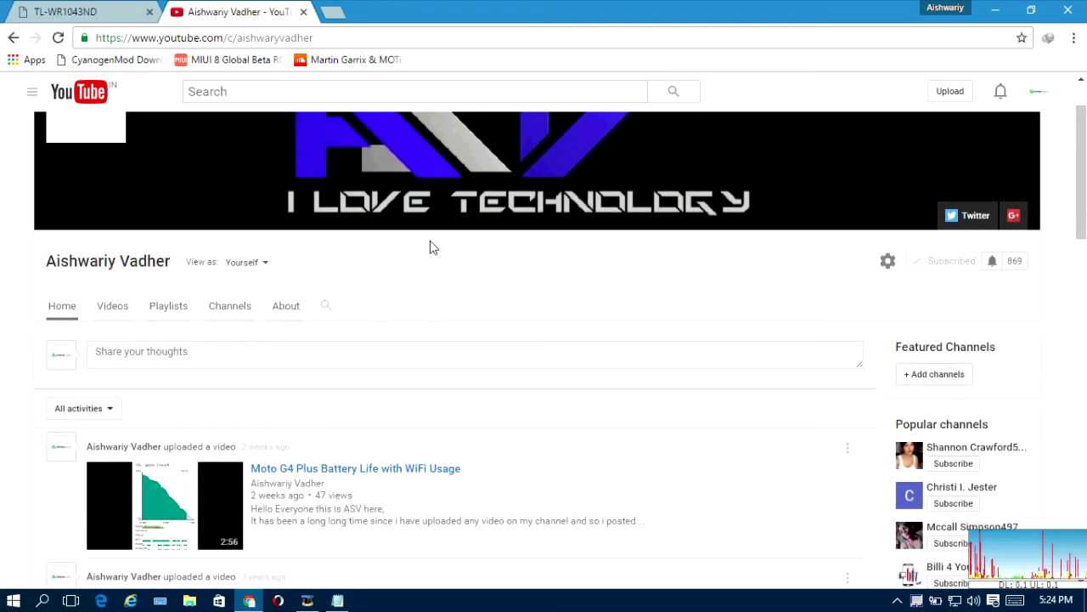
{"action": "scroll", "coordinate": [429, 246], "scroll_direction": "up", "scroll_amount": 1}
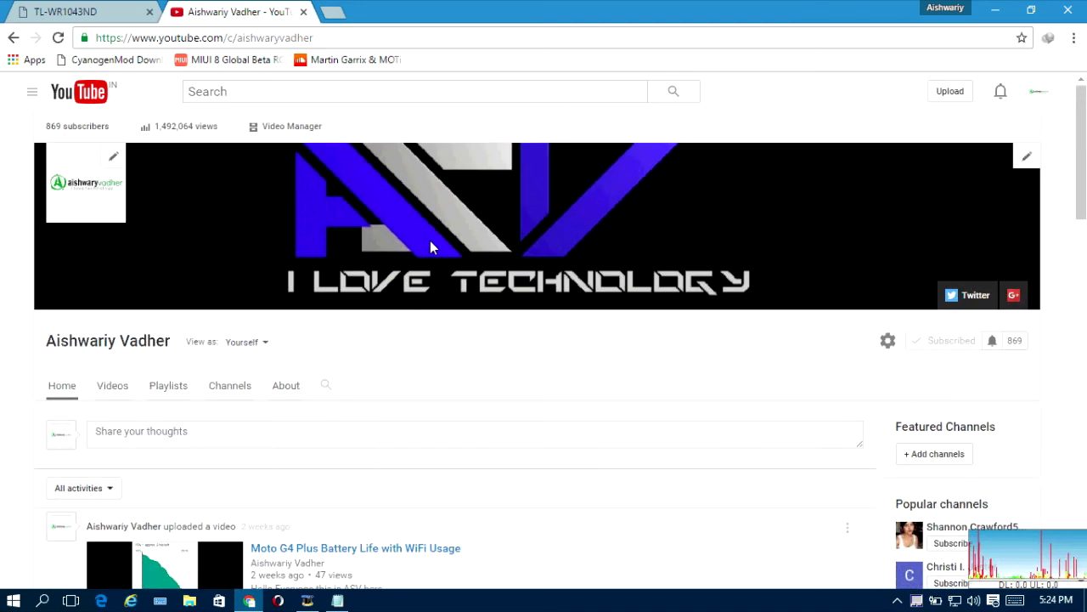